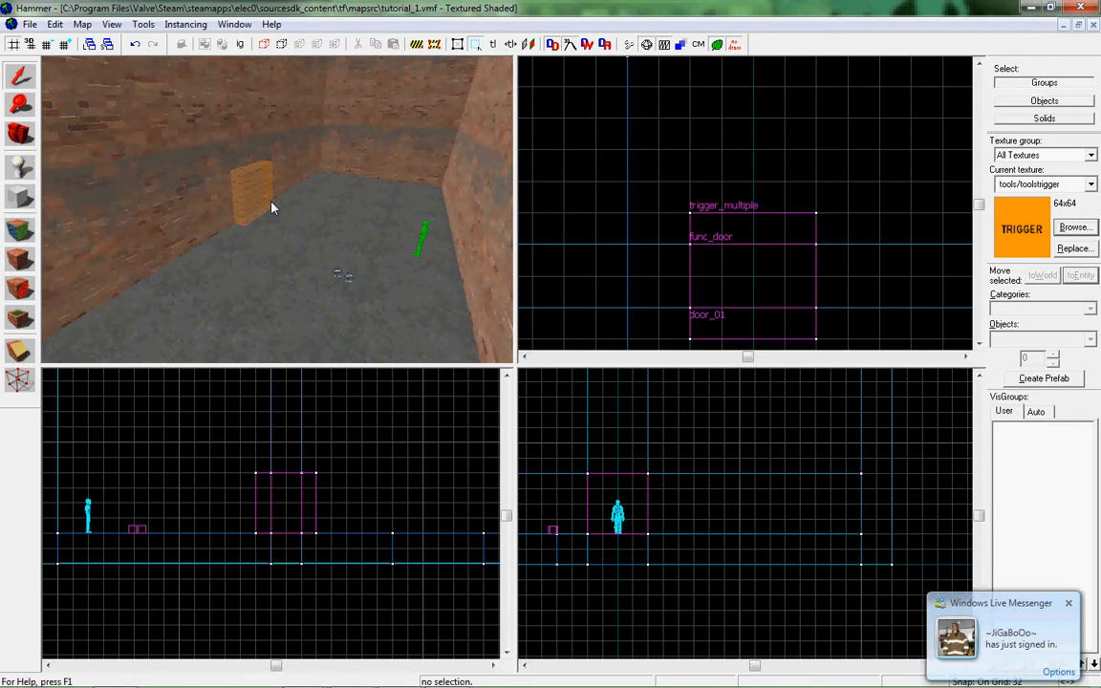
# Examine the brick room, its orange trigger brush and the floor in the 3D camera view.
pyautogui.press('z')
pyautogui.press('w')
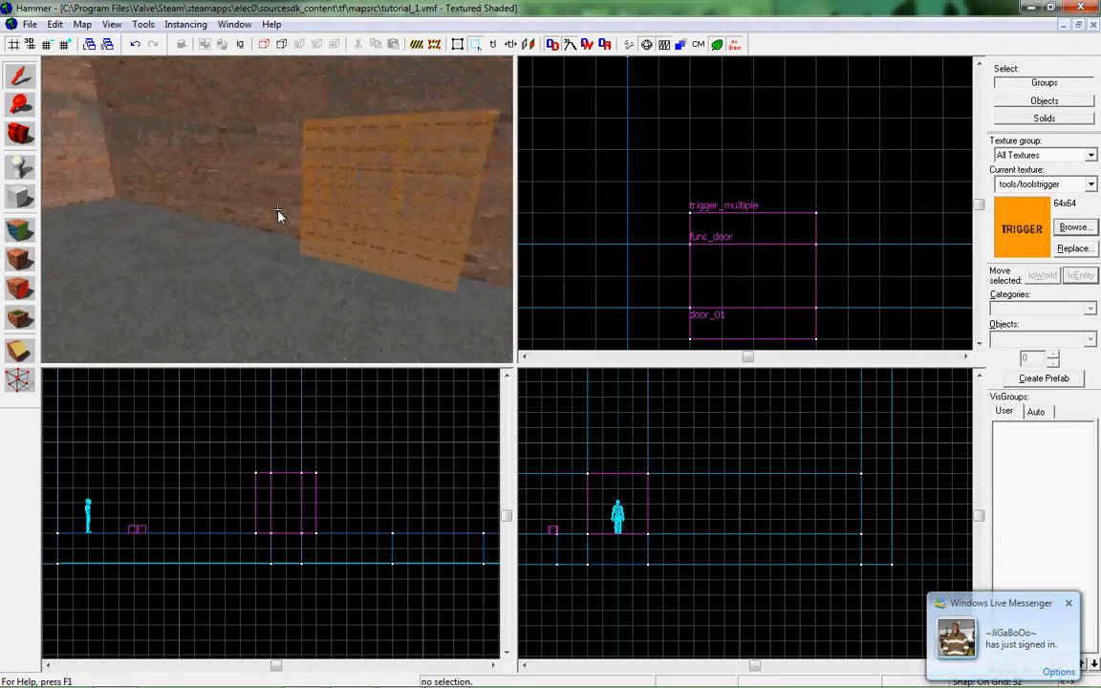
pyautogui.press('s')
pyautogui.press('a')
pyautogui.press('s')
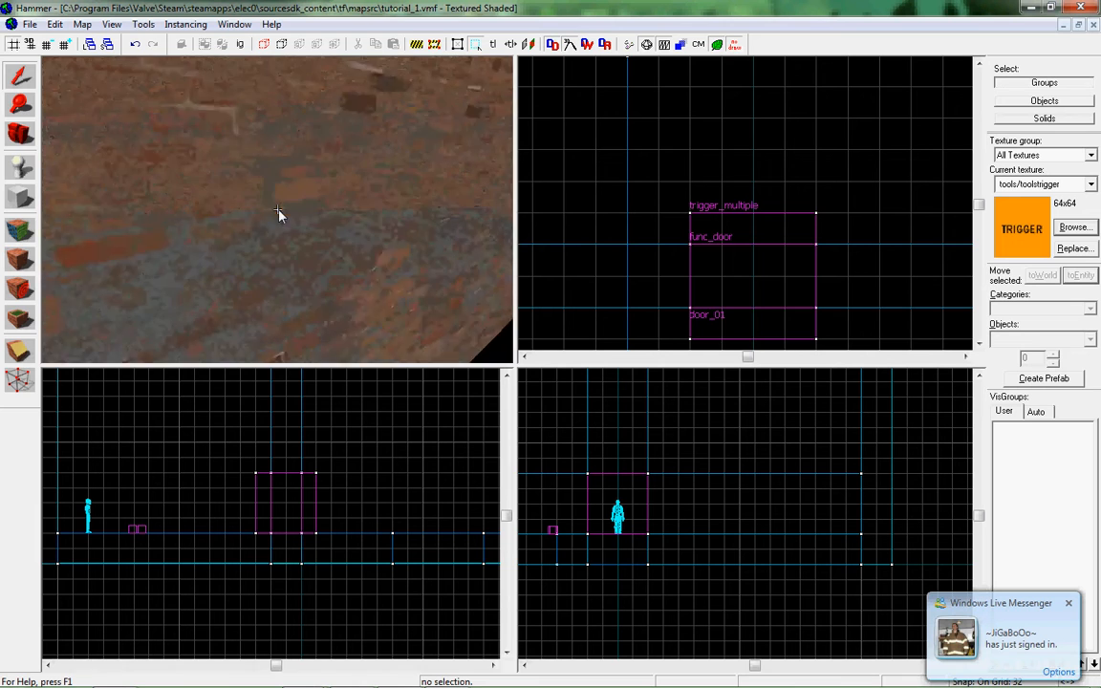
pyautogui.press('s')
pyautogui.press('w')
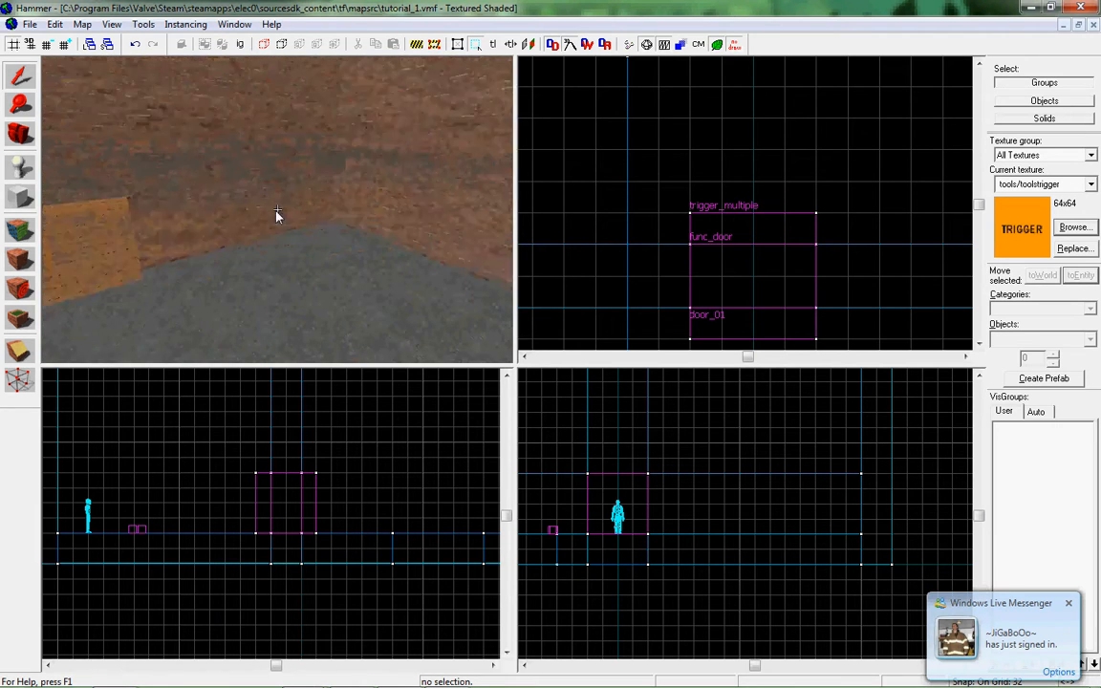
pyautogui.press('z')
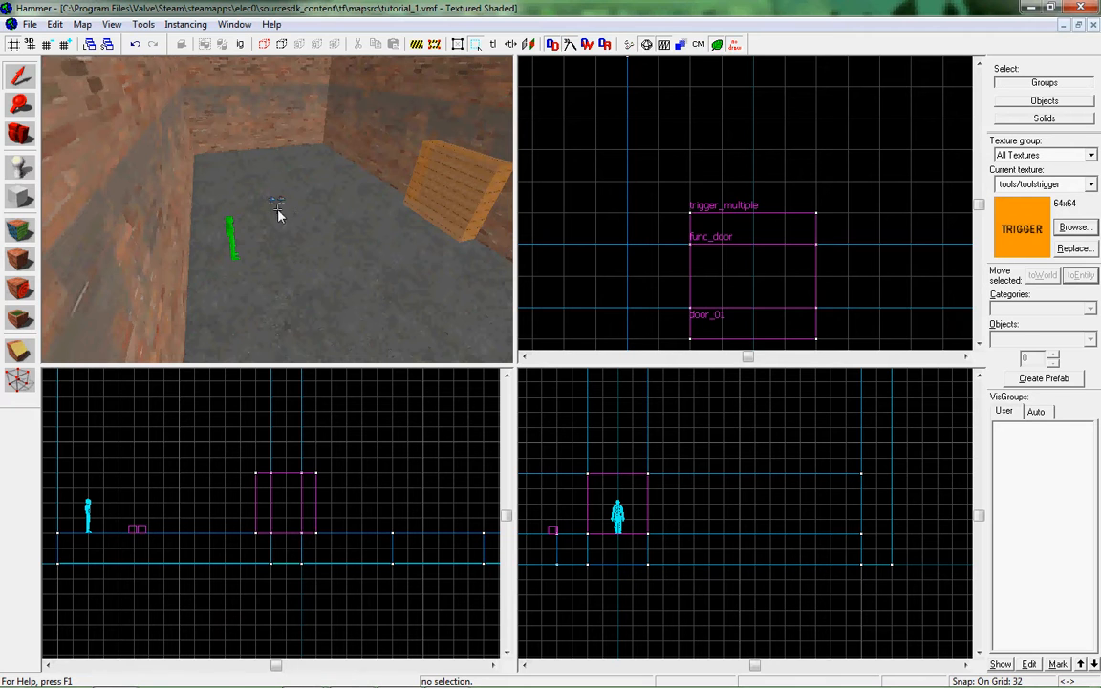
pyautogui.press('z')
# Open the Face Edit Sheet and select the brick face of the room's end wall.
pyautogui.click(18, 230)
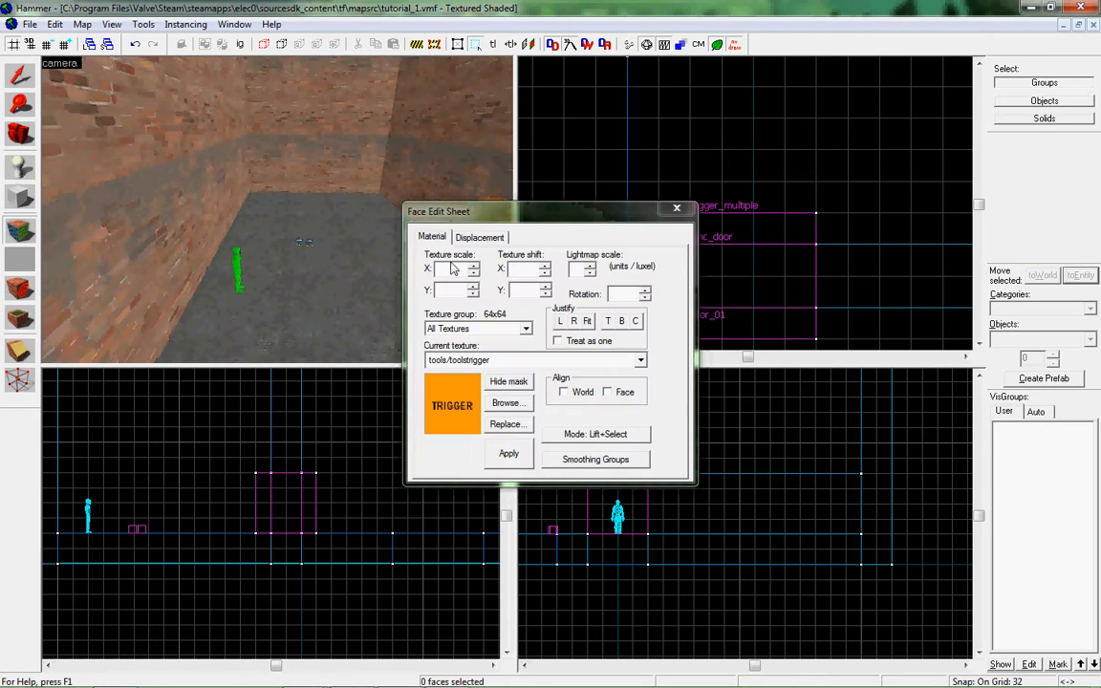
pyautogui.press('z')
pyautogui.press('z')
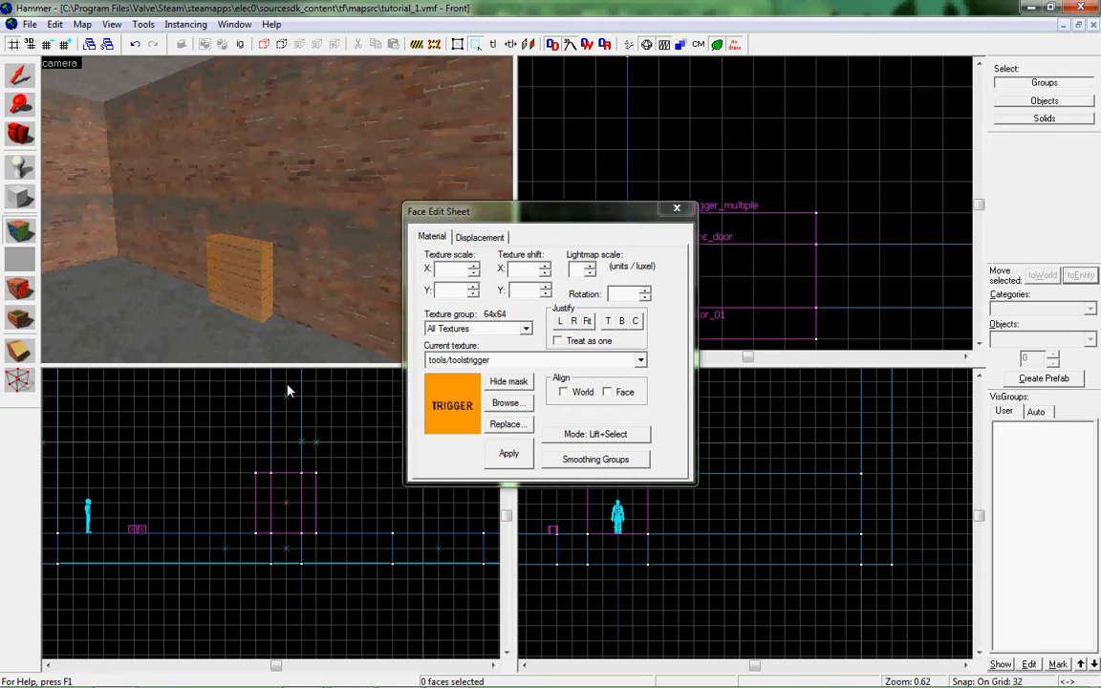
pyautogui.press('z')
pyautogui.press('z')
pyautogui.click(189, 188)
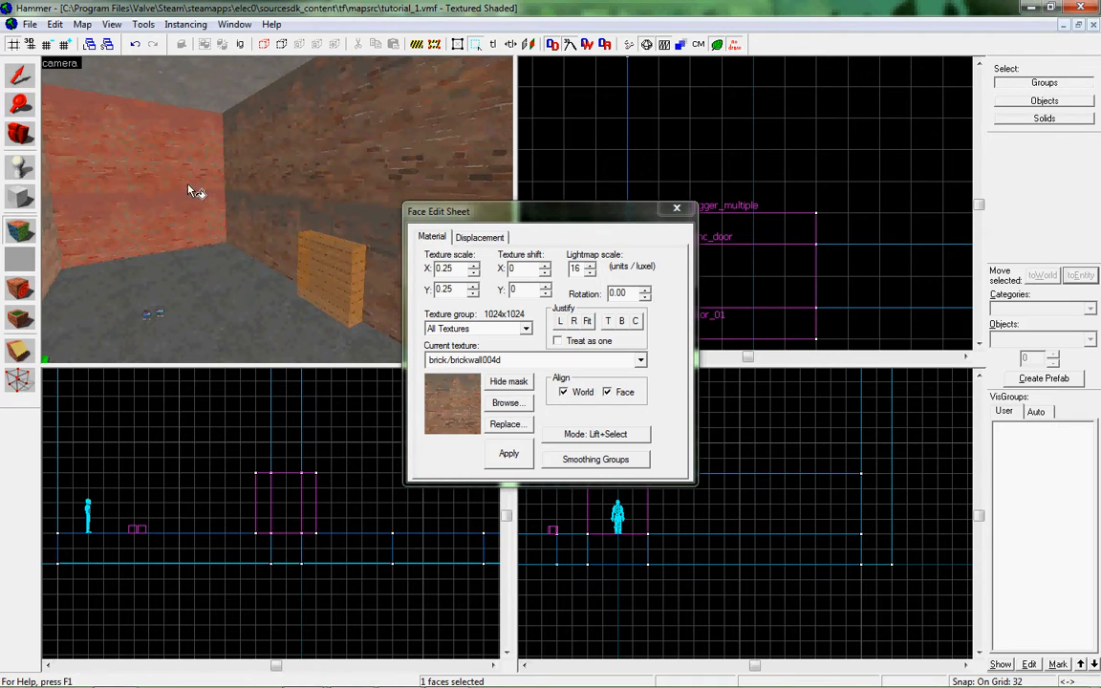
pyautogui.press('z')
pyautogui.press('z')
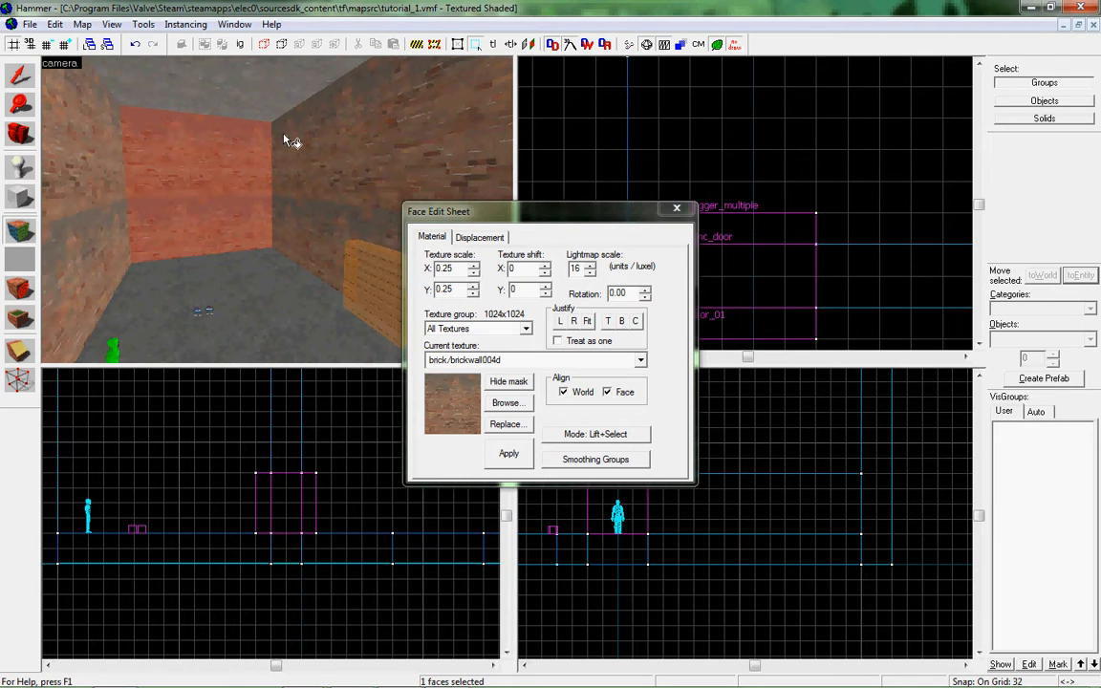
# Find the dev/dev_corrugatedmetal texture with the filter "metal", apply it to the selected end wall face and close the face editor.
pyautogui.click(506, 402)
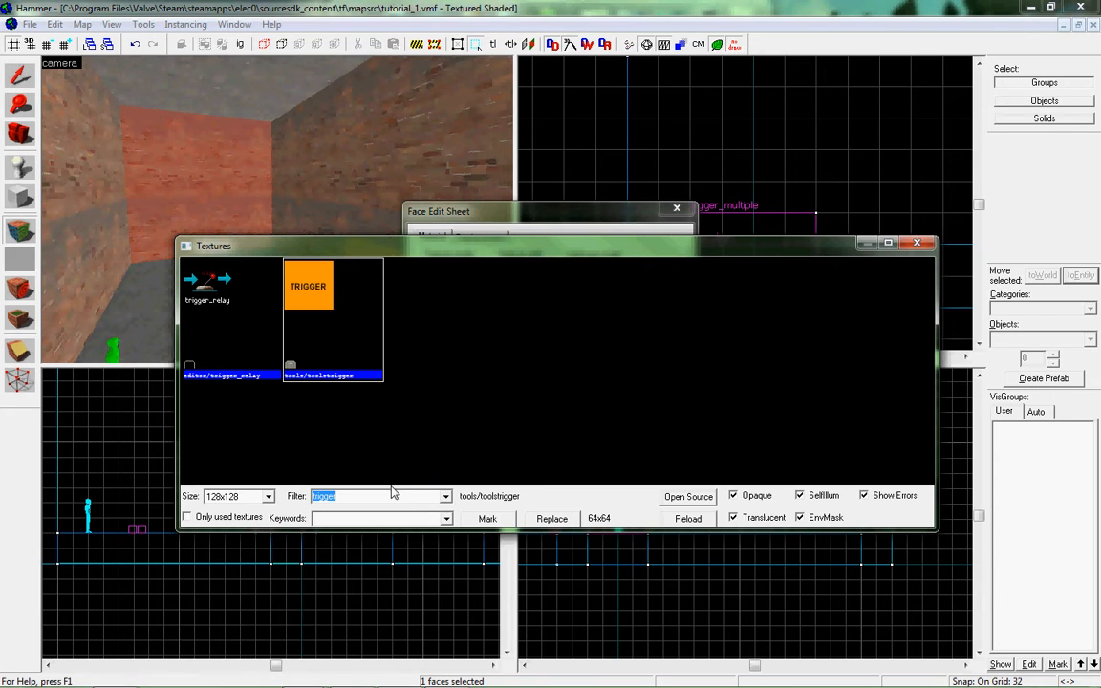
pyautogui.click(392, 493)
pyautogui.write('metal')
pyautogui.scroll(-10, 386, 398)
pyautogui.scroll(-1, 428, 449)
pyautogui.doubleClick(212, 292)
pyautogui.click(515, 459)
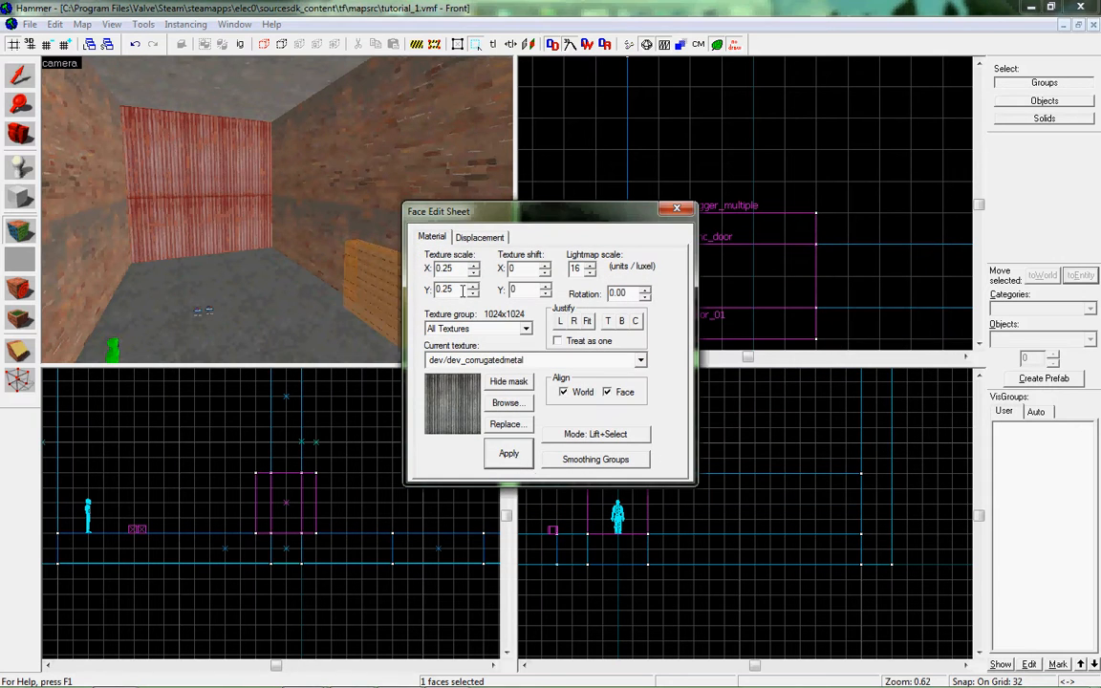
pyautogui.click(681, 209)
# Fit the corrugated metal texture to the end wall face with Treat as one enabled, and close the face editor.
pyautogui.press('z')
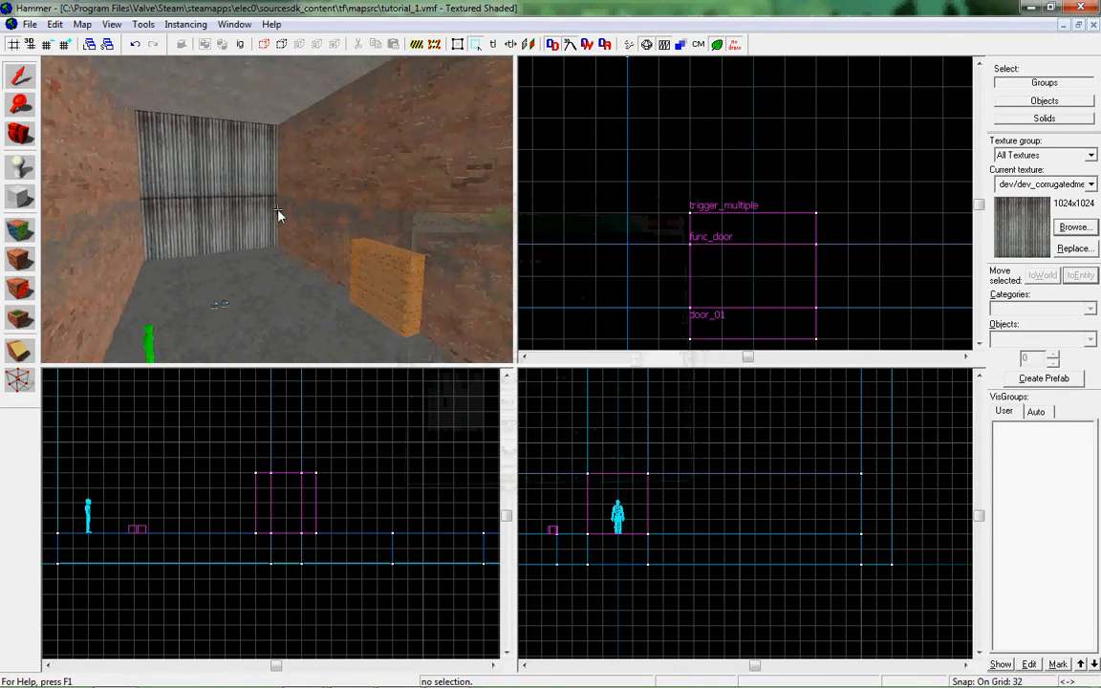
pyautogui.press('w')
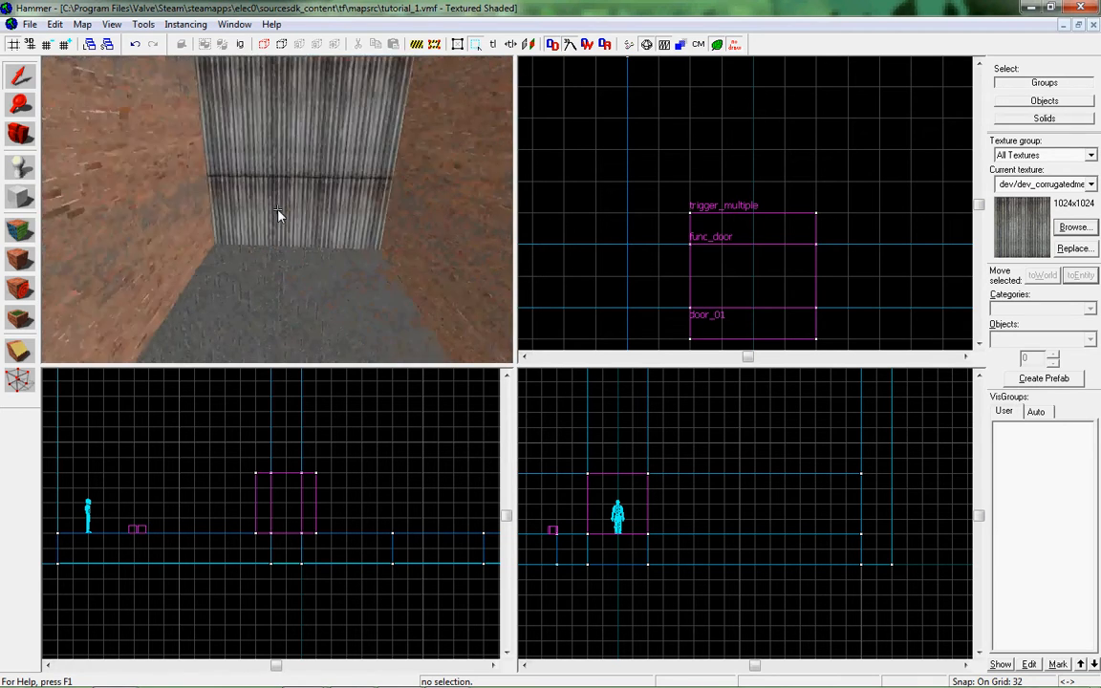
pyautogui.hotkey('shift', 'a')
pyautogui.click(267, 228)
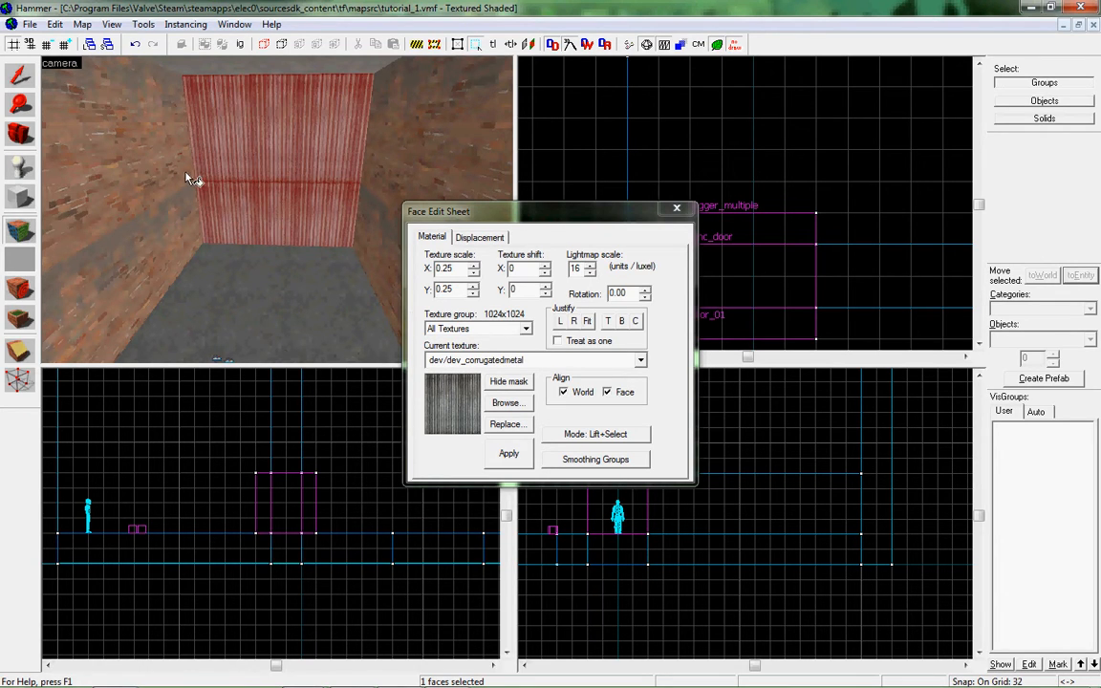
pyautogui.click(559, 340)
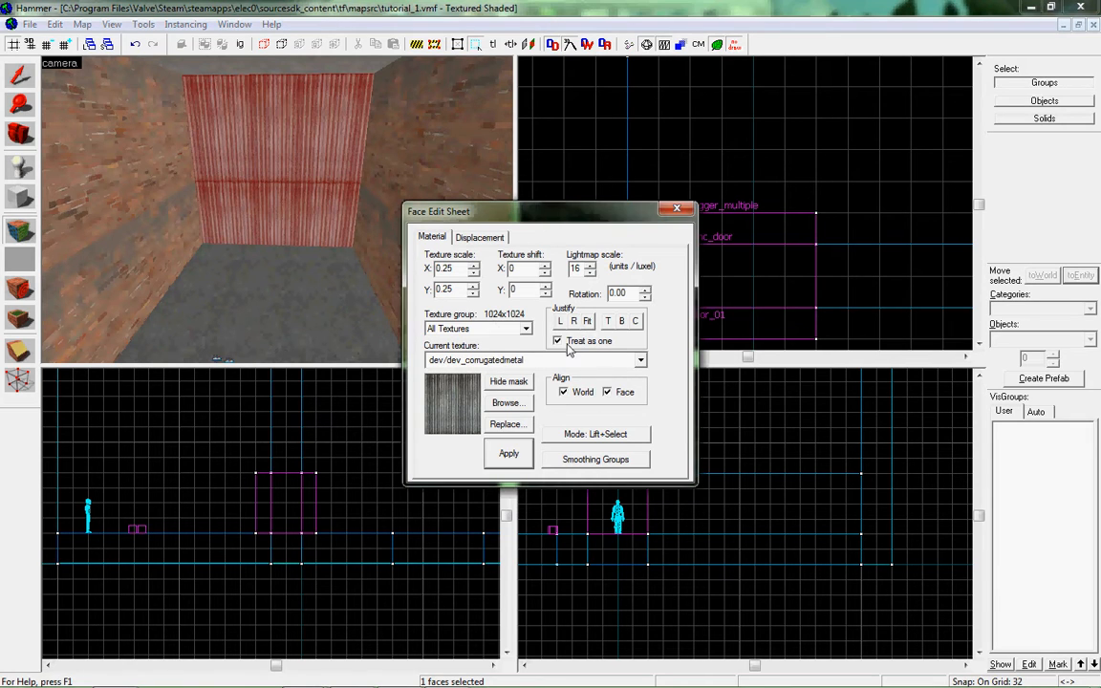
pyautogui.click(587, 321)
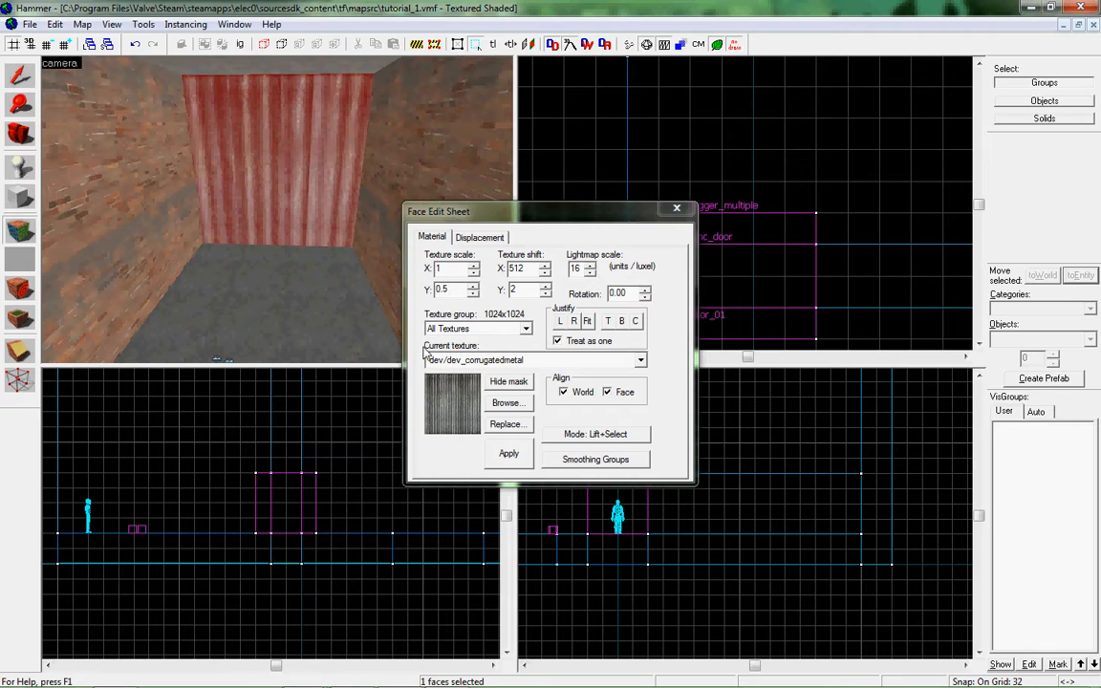
pyautogui.click(676, 208)
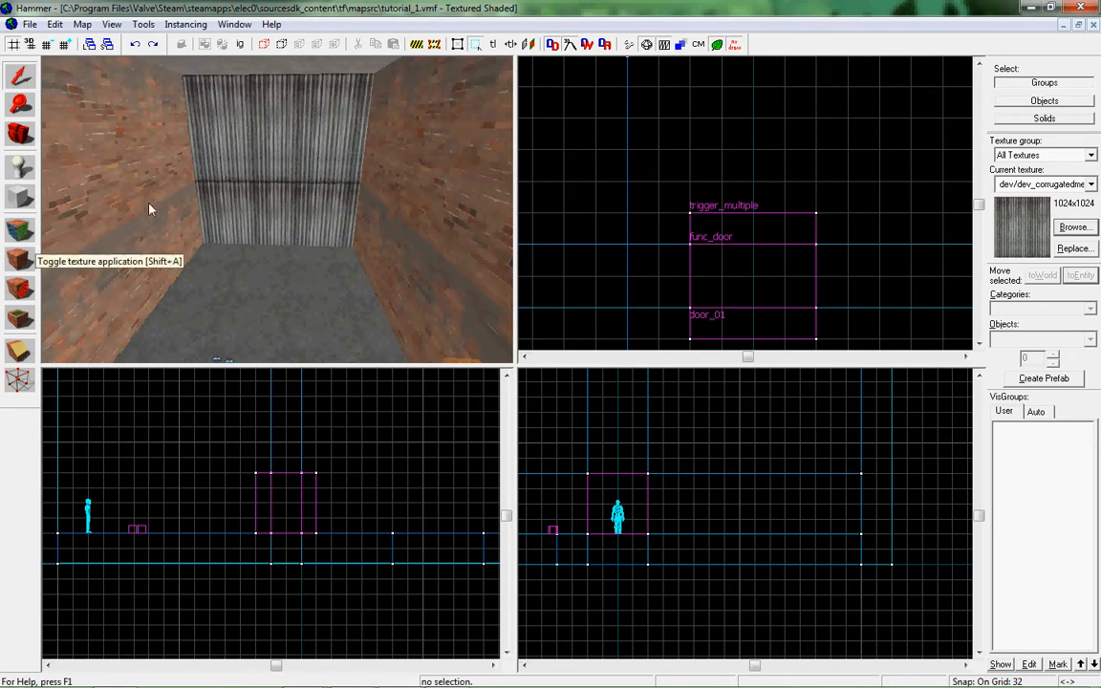
# Reopen the face editor and use Lift+Select mode on the metal end wall, the left brick wall and the metal wall again.
pyautogui.click(19, 230)
pyautogui.click(271, 187)
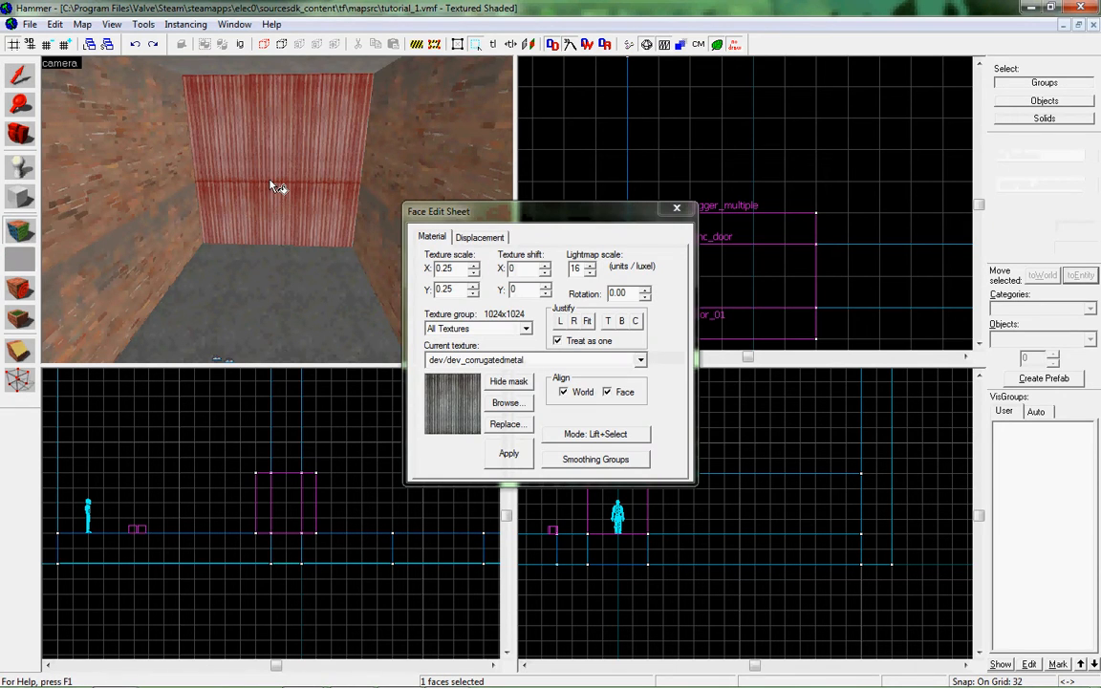
pyautogui.click(596, 434)
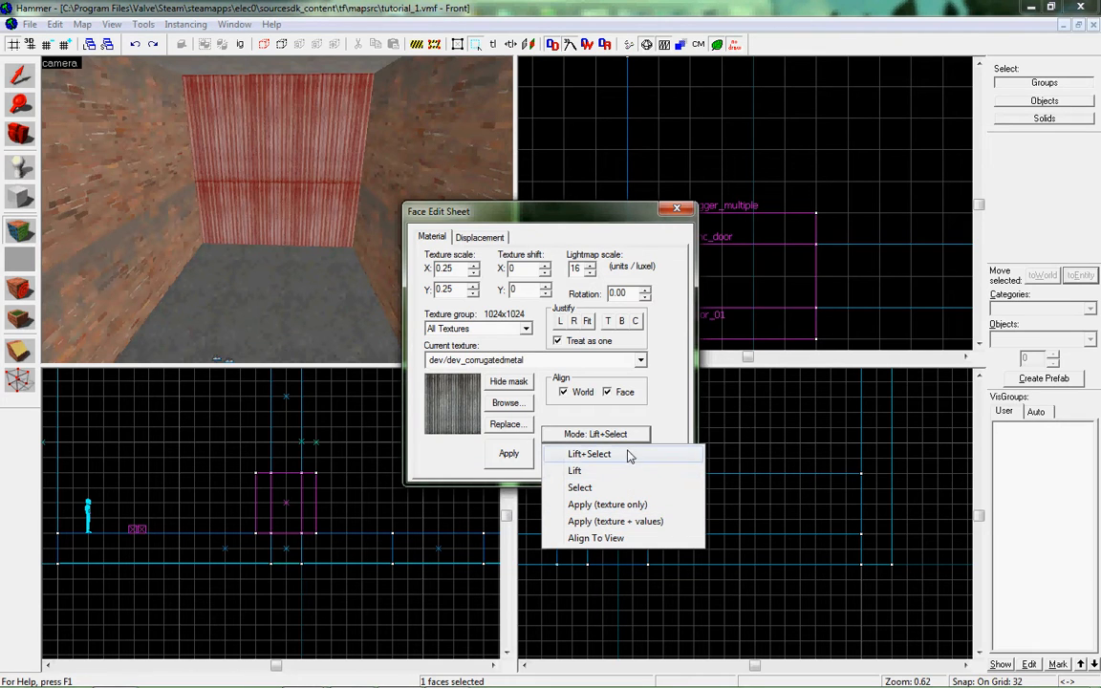
pyautogui.click(629, 455)
pyautogui.click(168, 182)
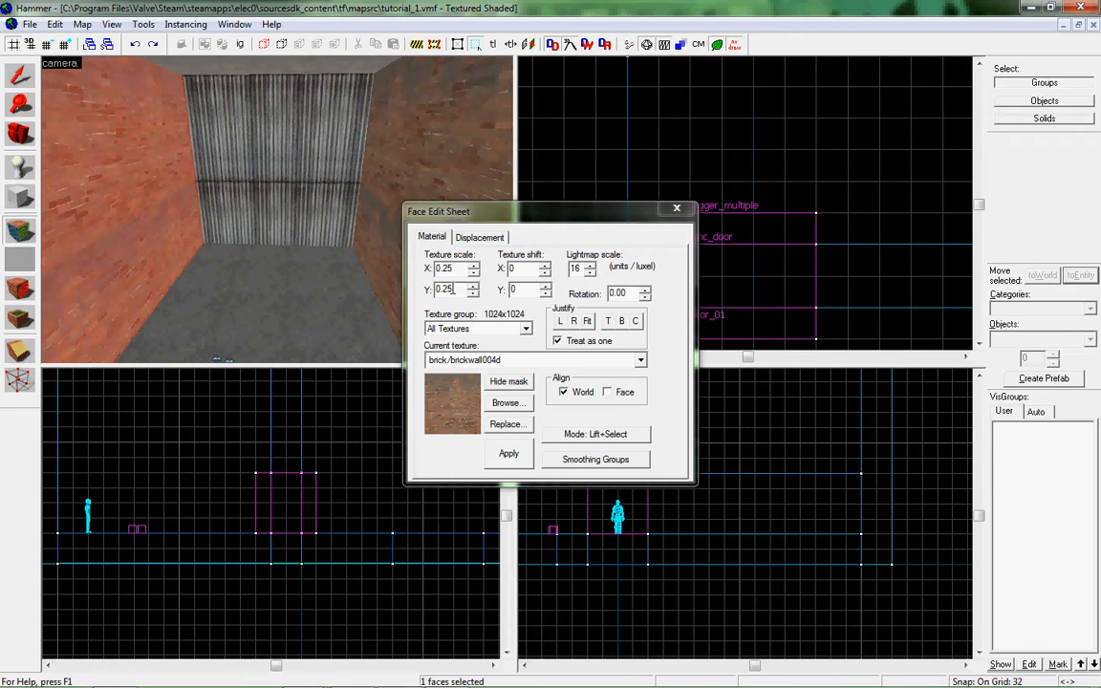
pyautogui.click(219, 173)
# Switch the face mode to Lift and sample textures from the right brick wall, the floor and the metal end wall.
pyautogui.click(615, 435)
pyautogui.click(576, 472)
pyautogui.click(434, 165)
pyautogui.click(232, 342)
pyautogui.click(272, 164)
pyautogui.click(449, 179)
pyautogui.click(235, 159)
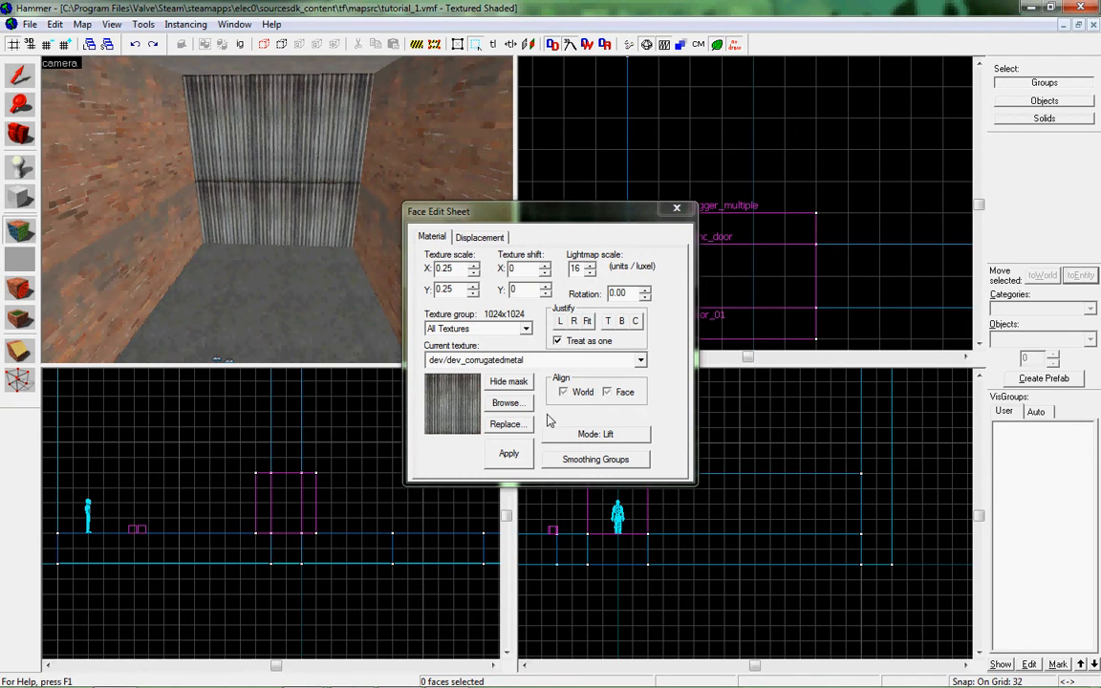
# Switch the face mode to Select and select the right wall, left wall and metal end wall faces one at a time.
pyautogui.click(595, 434)
pyautogui.click(574, 489)
pyautogui.click(411, 151)
pyautogui.click(315, 174)
pyautogui.click(139, 251)
pyautogui.click(280, 187)
# Apply the corrugated metal to both brick side walls in Apply (texture only) mode and undo both applications.
pyautogui.click(566, 438)
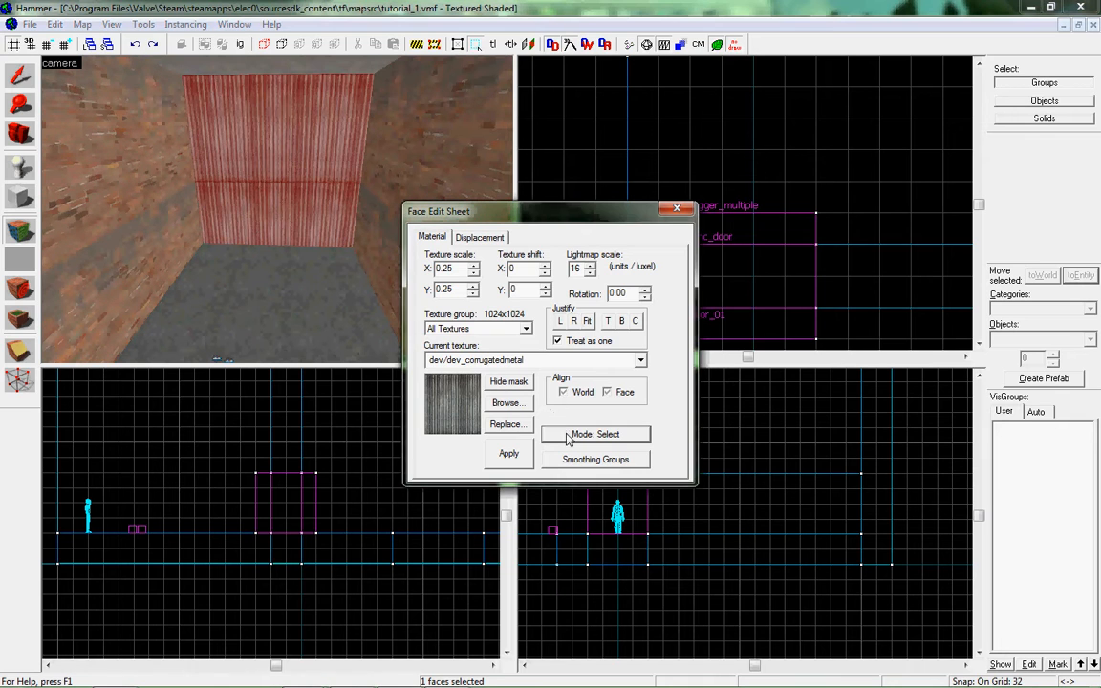
pyautogui.click(641, 507)
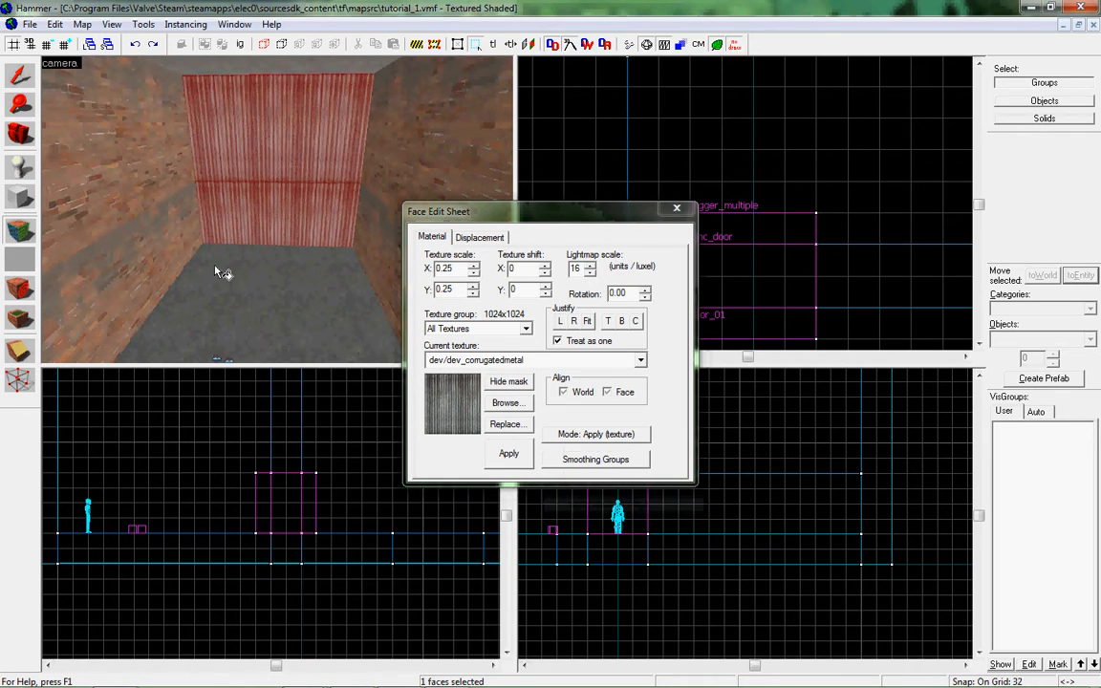
pyautogui.click(169, 247)
pyautogui.click(438, 164)
pyautogui.hotkey('ctrl', 'z')
pyautogui.hotkey('ctrl', 'z')
# Apply the corrugated metal to both side walls in Apply (texture + values) mode and undo both applications.
pyautogui.click(581, 443)
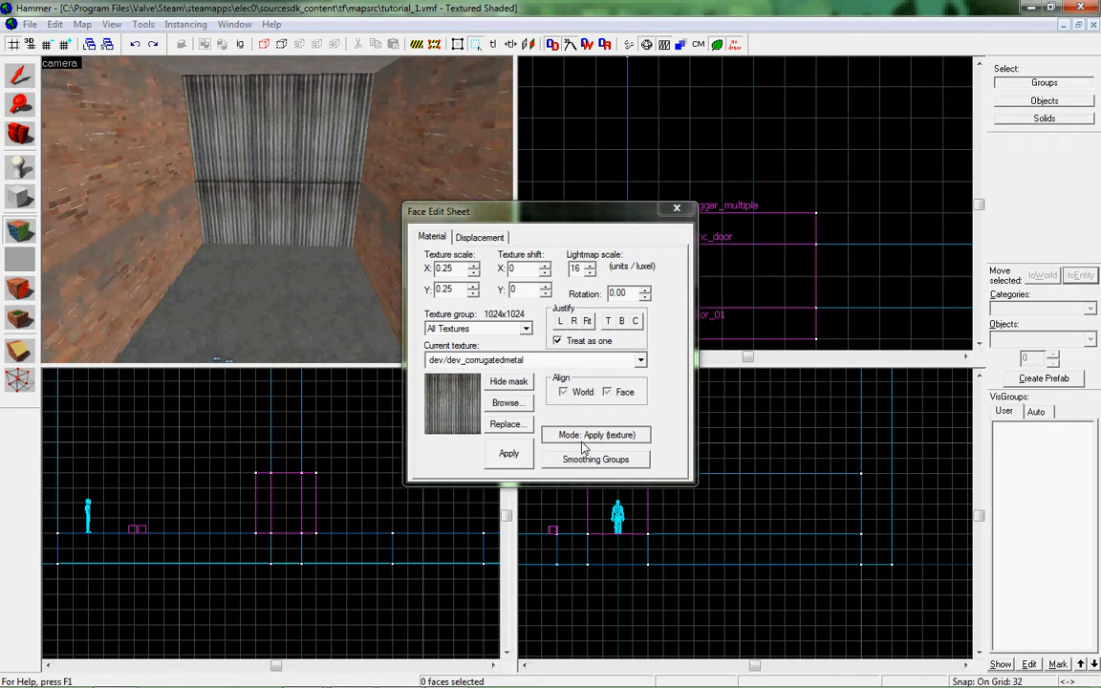
pyautogui.click(604, 521)
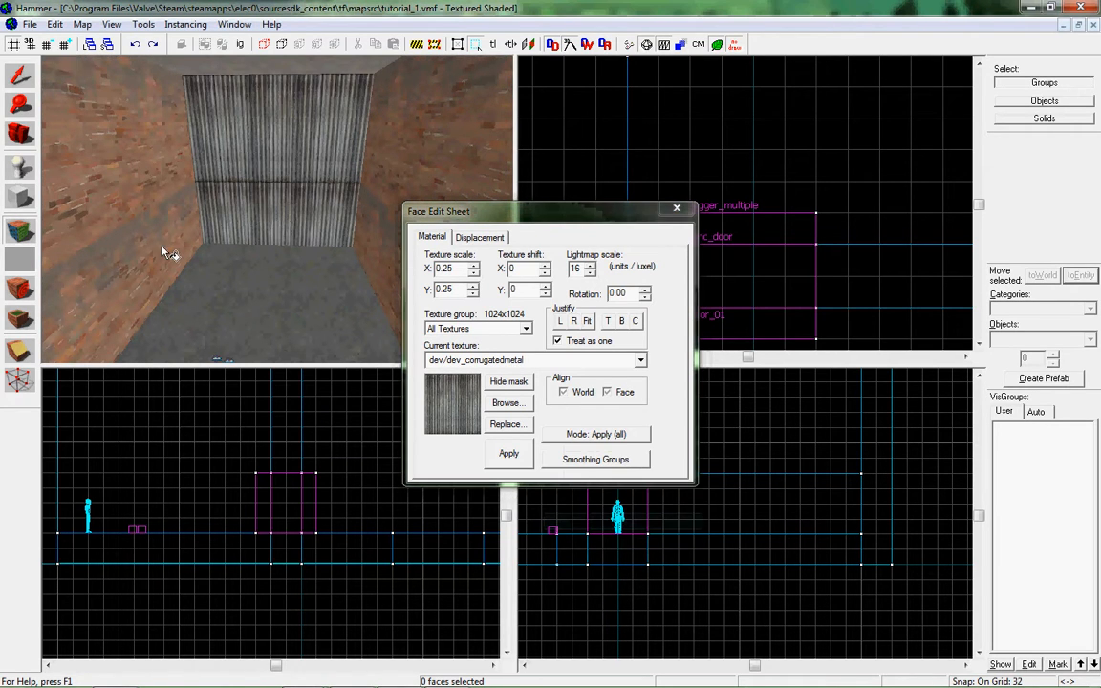
pyautogui.click(167, 250)
pyautogui.click(393, 189)
pyautogui.hotkey('ctrl', 'z')
pyautogui.hotkey('ctrl', 'z')
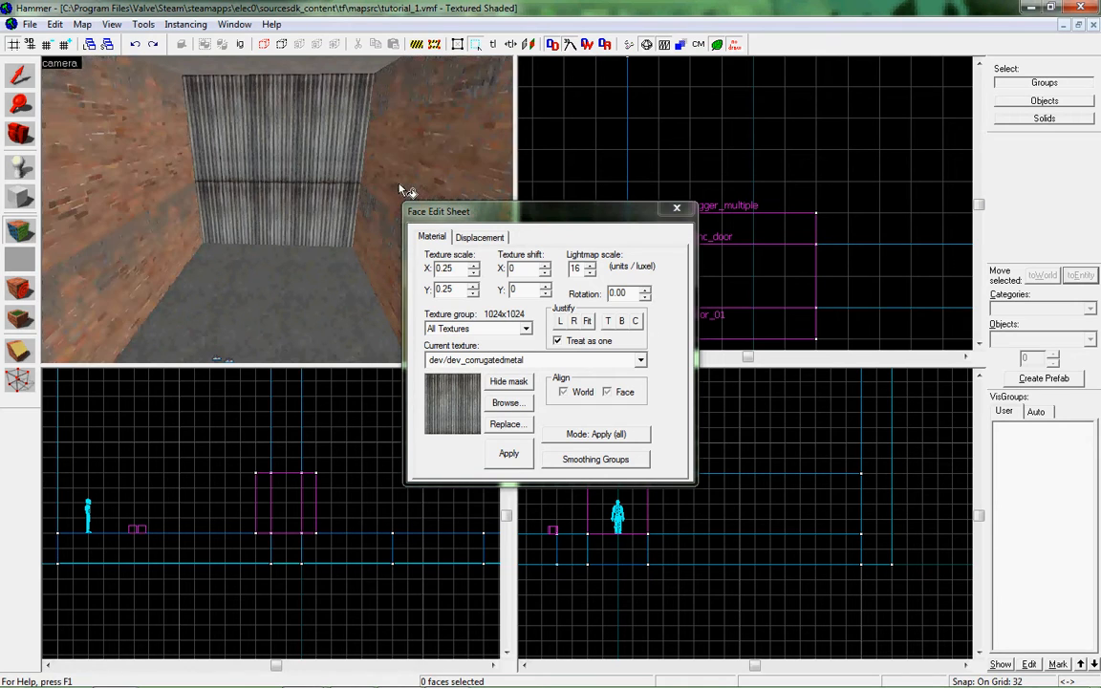
# Align the left brick wall's texture to the camera with Align To View mode and check it from other angles.
pyautogui.click(602, 435)
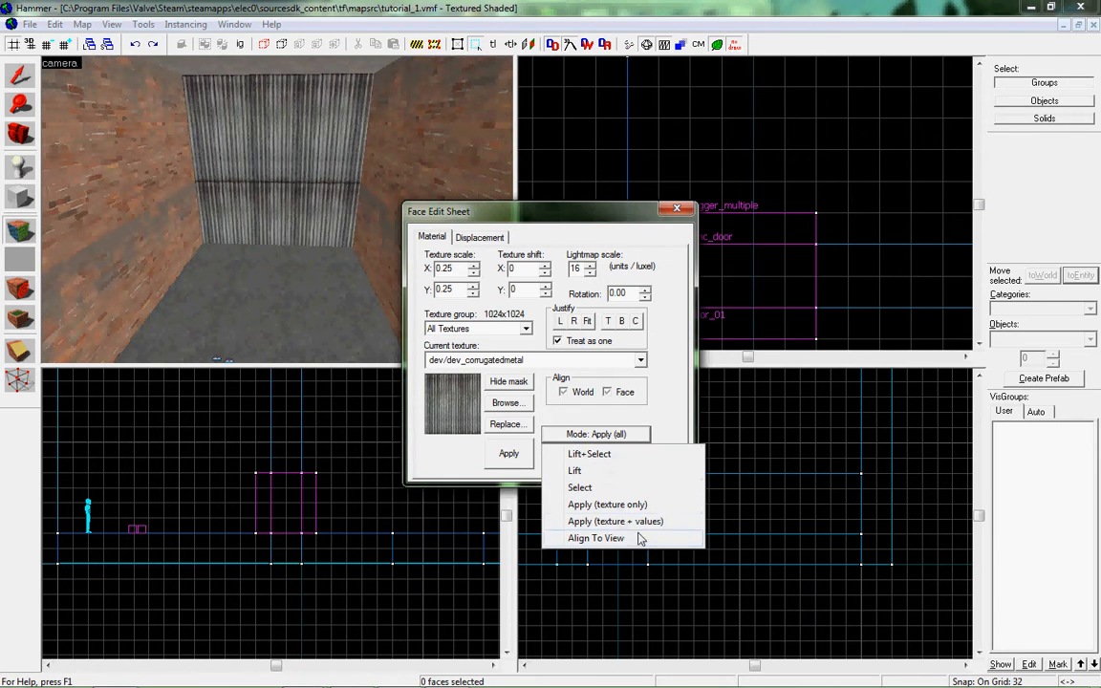
pyautogui.click(595, 538)
pyautogui.click(158, 216)
pyautogui.press('z')
pyautogui.press('s')
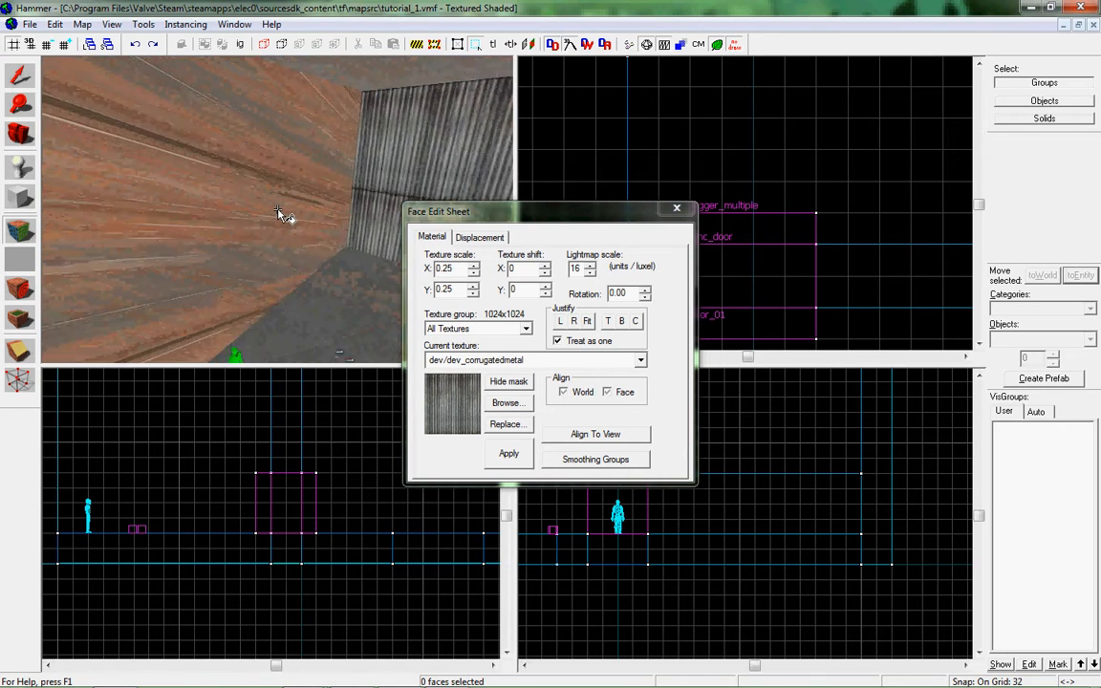
pyautogui.press('w')
pyautogui.press('z')
# Undo the recent texture changes and redo the corrugated metal on the end wall.
pyautogui.hotkey('ctrl', 'z')
pyautogui.hotkey('ctrl', 'z')
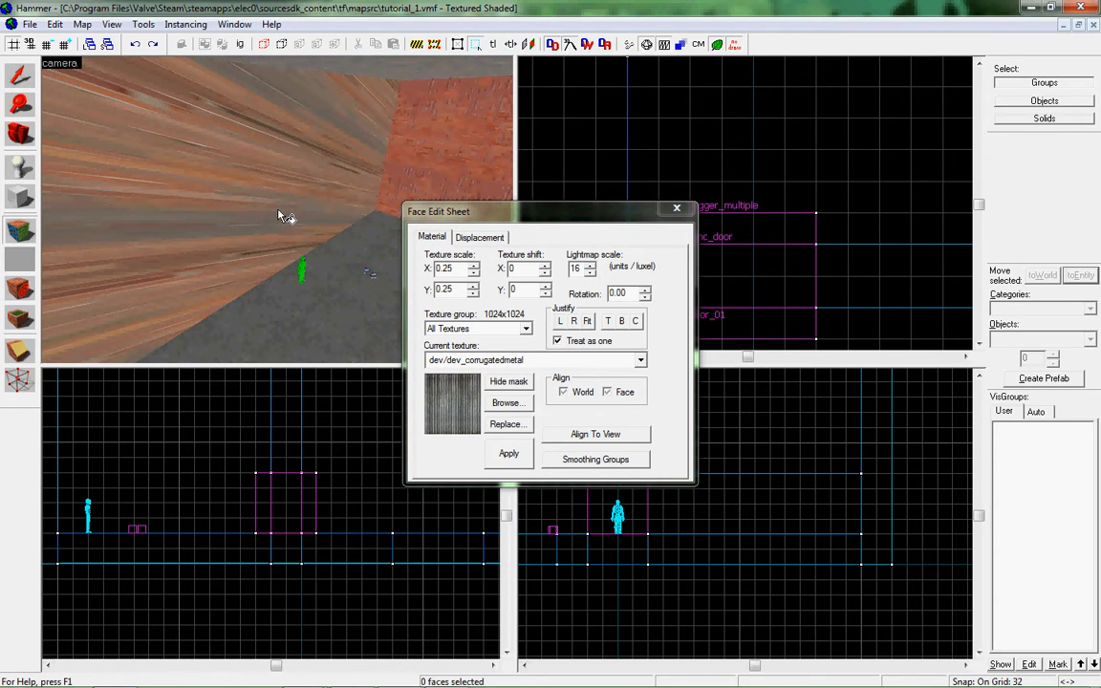
pyautogui.hotkey('ctrl', 'y')
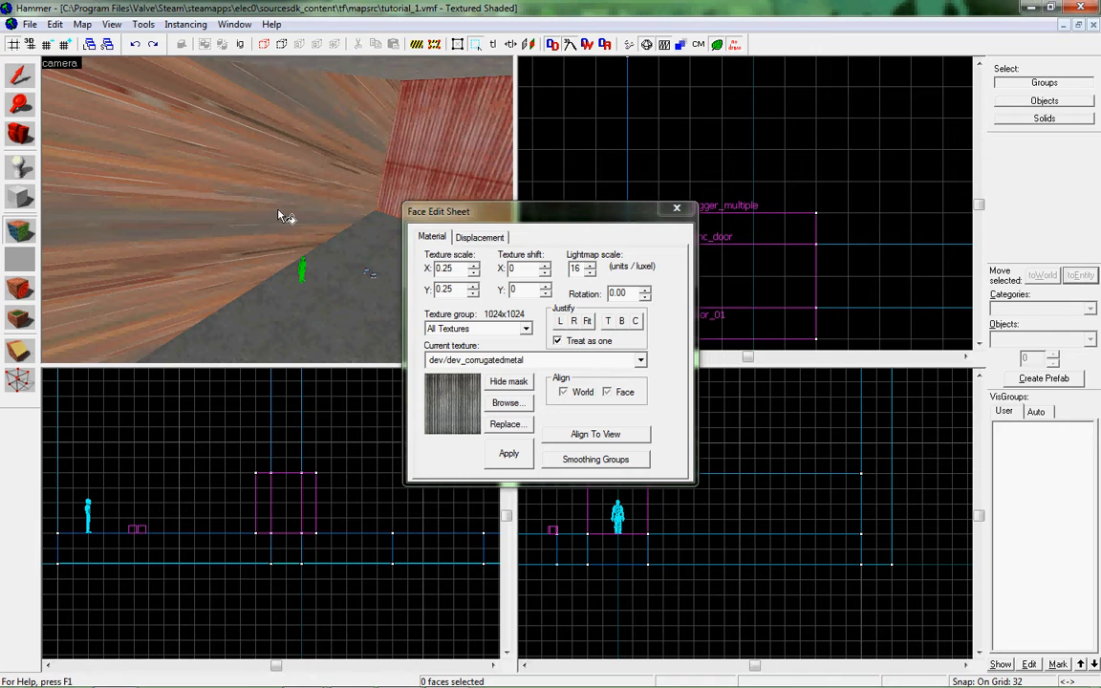
# Close the Face Edit Sheet and select the solid of the left wall with the stretched texture.
pyautogui.click(676, 212)
pyautogui.click(331, 197)
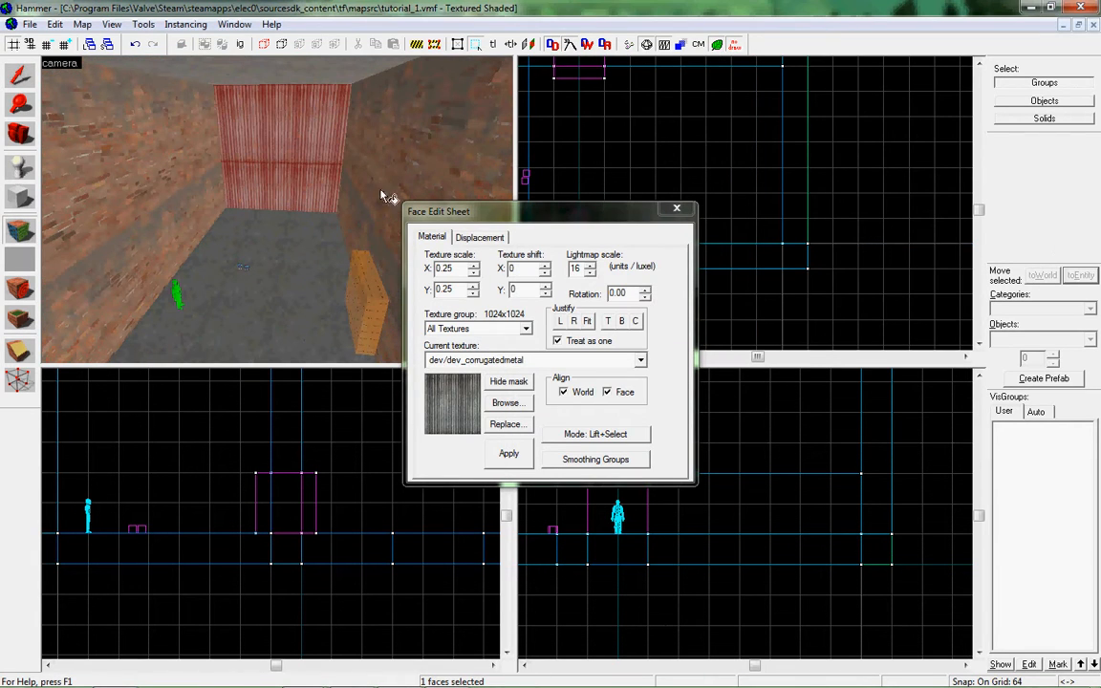
pyautogui.moveTo(387, 198); pyautogui.dragTo(282, 214)
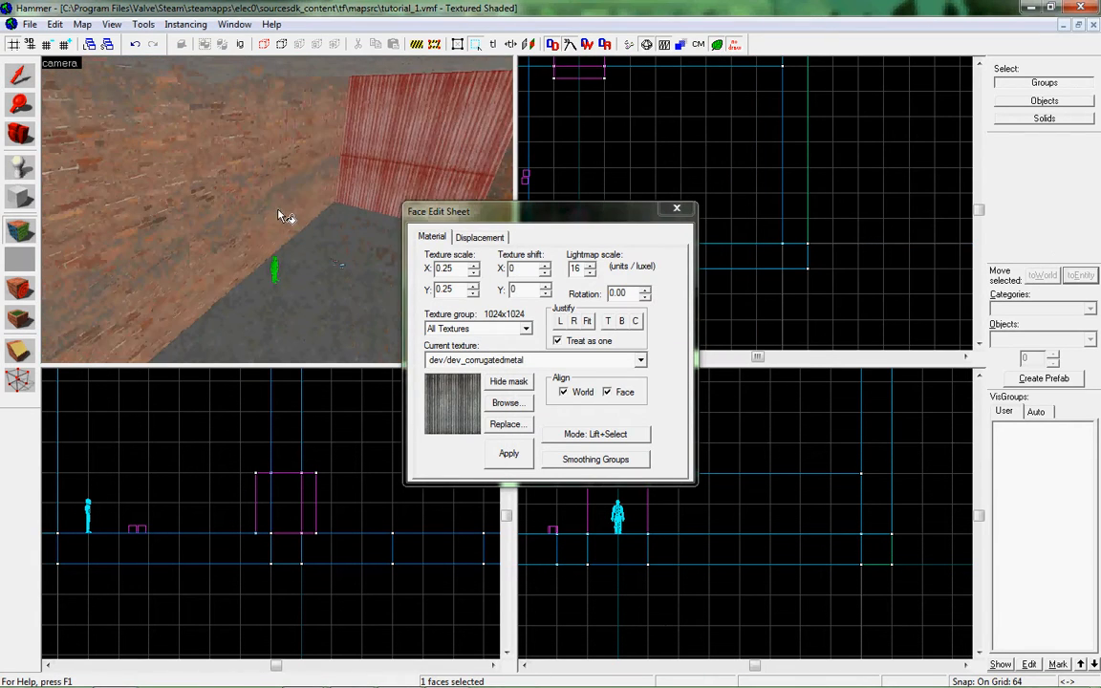
# Close the Face Edit Sheet and inspect the textured room in a maximized camera view before restoring the four views.
pyautogui.click(586, 440)
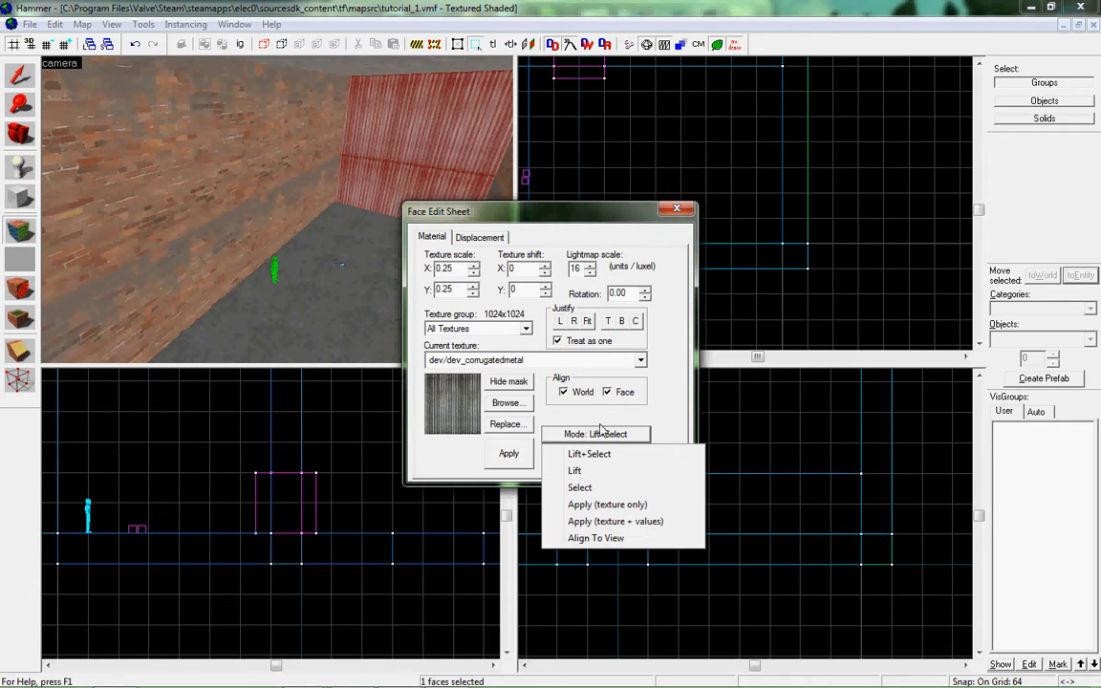
pyautogui.click(597, 437)
pyautogui.moveTo(169, 258); pyautogui.dragTo(283, 216)
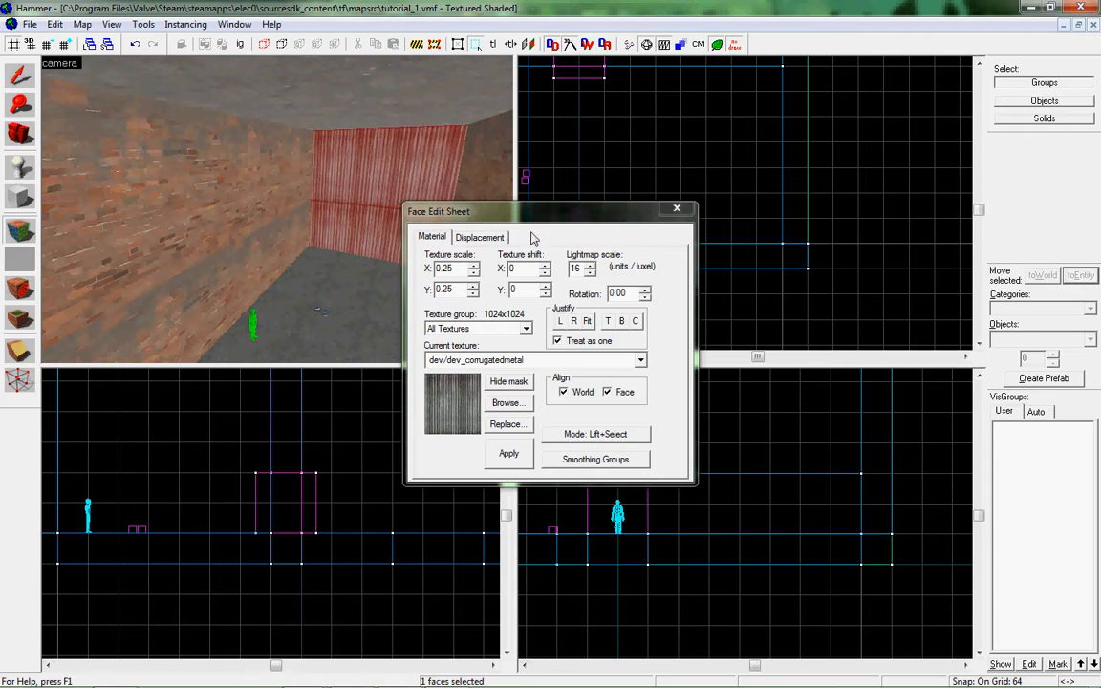
pyautogui.click(680, 210)
pyautogui.hotkey('shift', 'z')
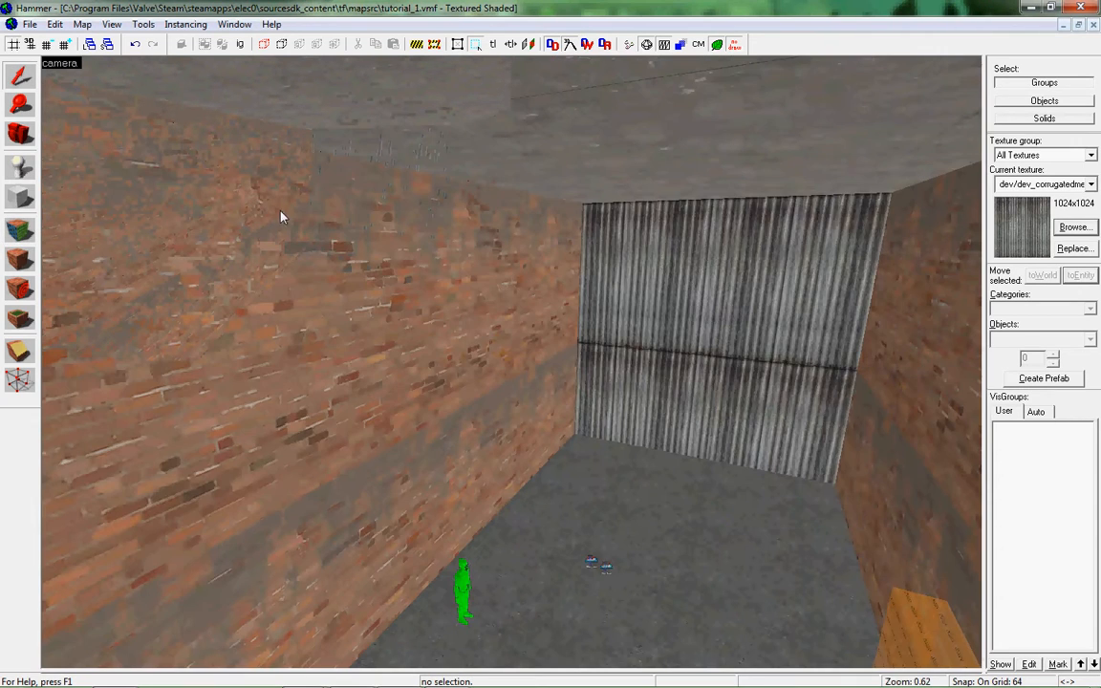
pyautogui.hotkey('shift', 'z')
pyautogui.press('z')
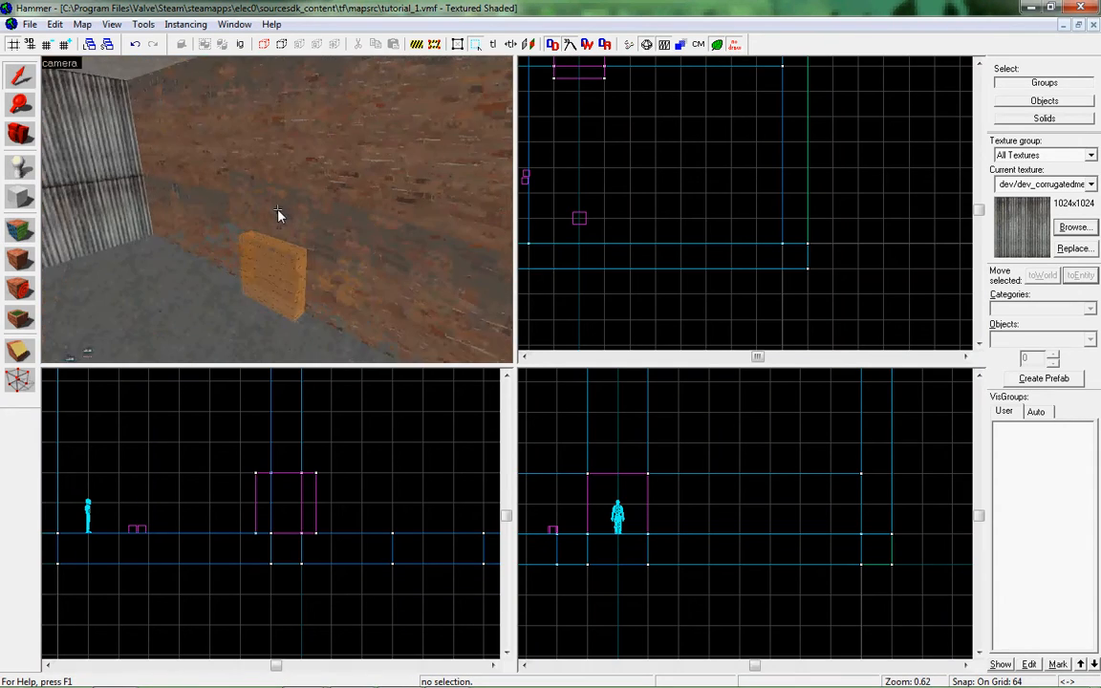
# Filter the texture browser for "nodraw" and make tools/toolsnodraw the current texture.
pyautogui.press('s')
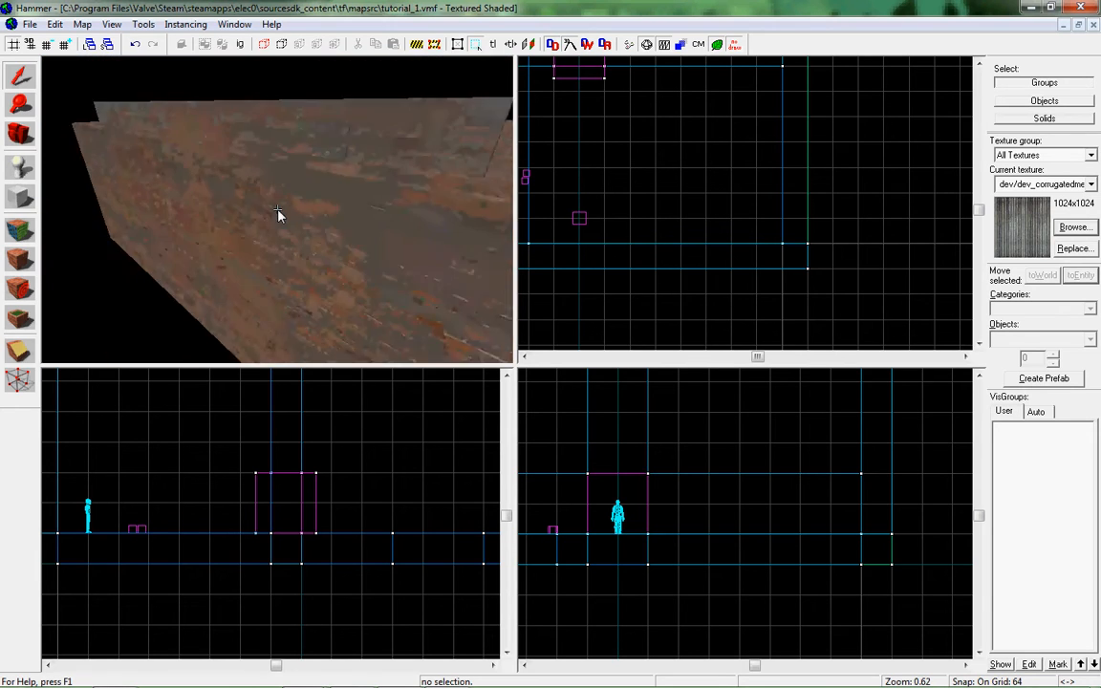
pyautogui.press('d')
pyautogui.press('a')
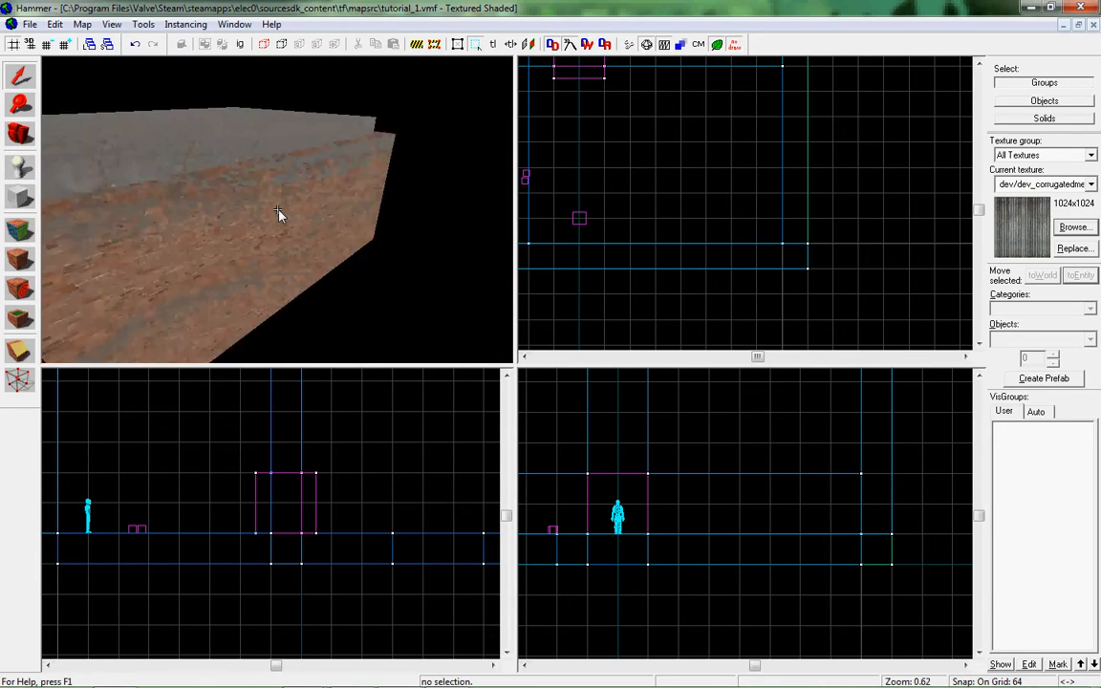
pyautogui.press('s')
pyautogui.press('z')
pyautogui.click(1075, 230)
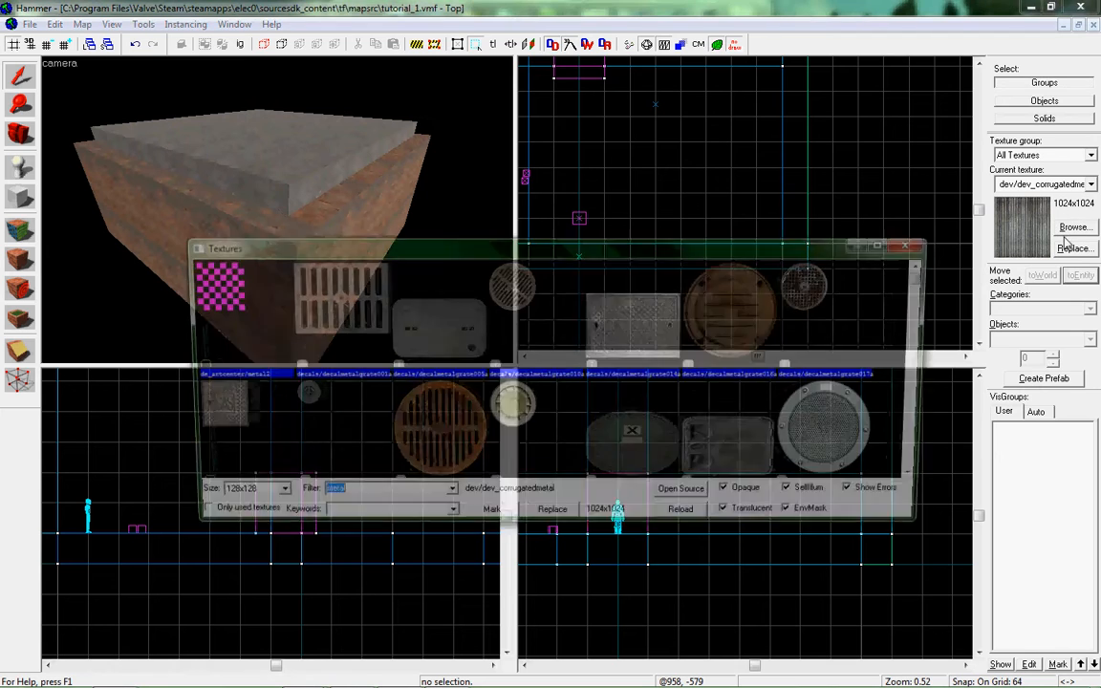
pyautogui.write('nodraw')
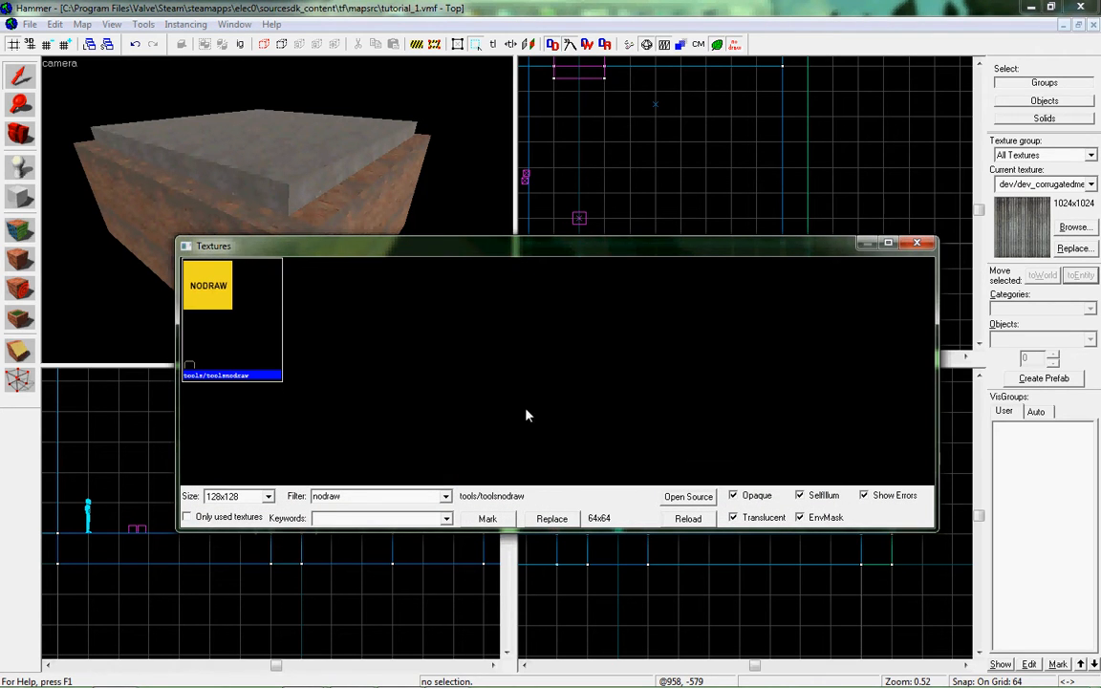
pyautogui.doubleClick(187, 279)
# Open the Face Edit Sheet in Apply (texture only) mode and apply nodraw to the outer brick wall faces.
pyautogui.click(19, 258)
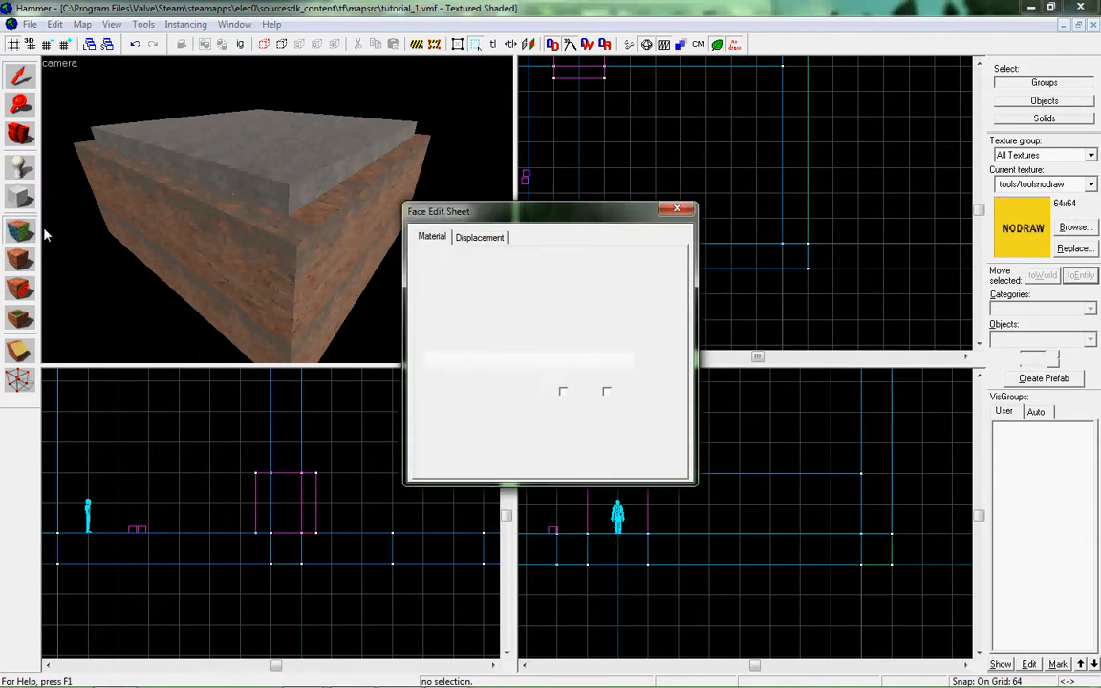
pyautogui.press('z')
pyautogui.press('s')
pyautogui.press('d')
pyautogui.press('w')
pyautogui.press('z')
pyautogui.click(592, 434)
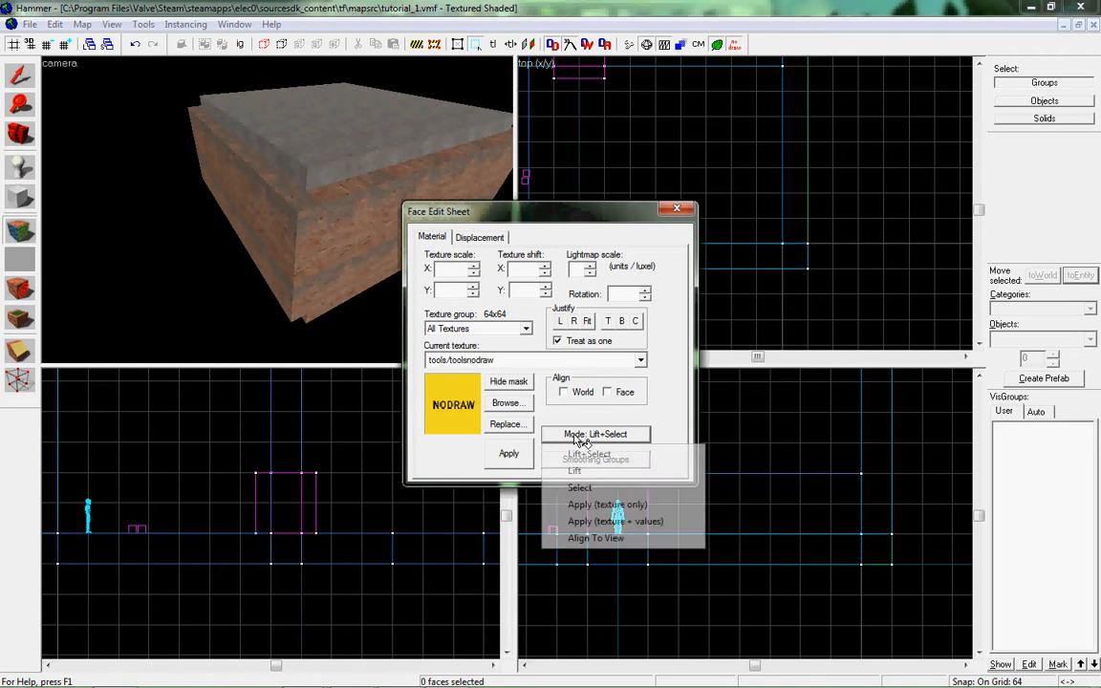
pyautogui.click(585, 504)
pyautogui.click(273, 271)
pyautogui.click(321, 239)
pyautogui.click(298, 195)
pyautogui.click(302, 216)
pyautogui.click(335, 185)
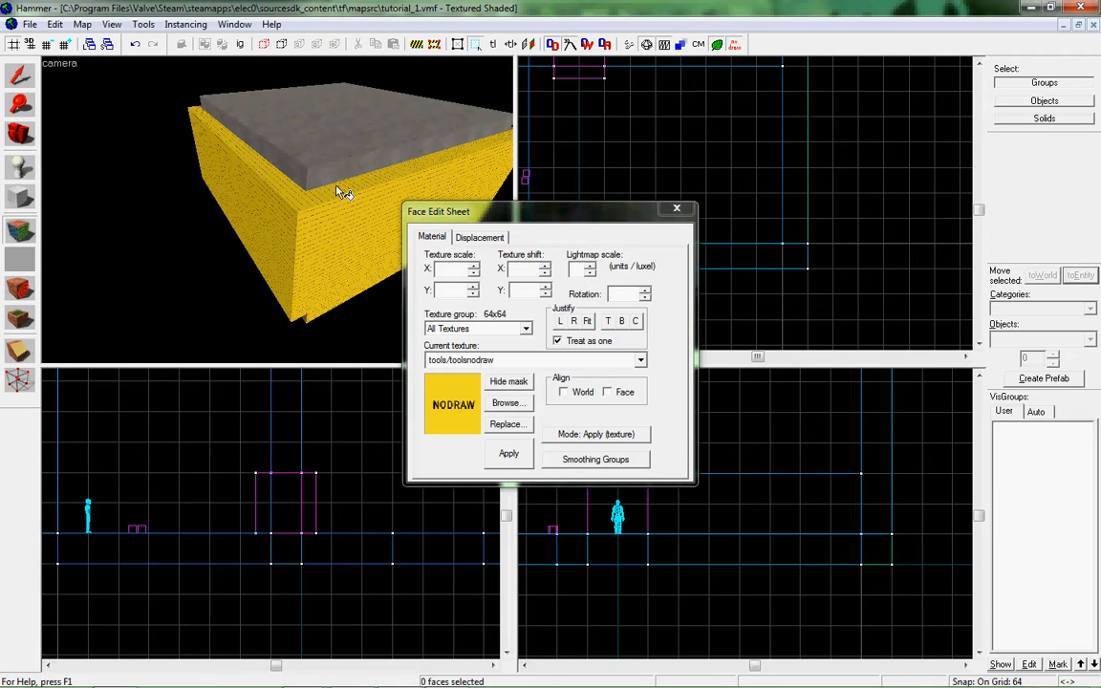
# Apply nodraw to the roof slab's outer faces and the exterior faces around the next corner.
pyautogui.click(327, 153)
pyautogui.click(303, 172)
pyautogui.click(316, 175)
pyautogui.press('z')
pyautogui.press('w')
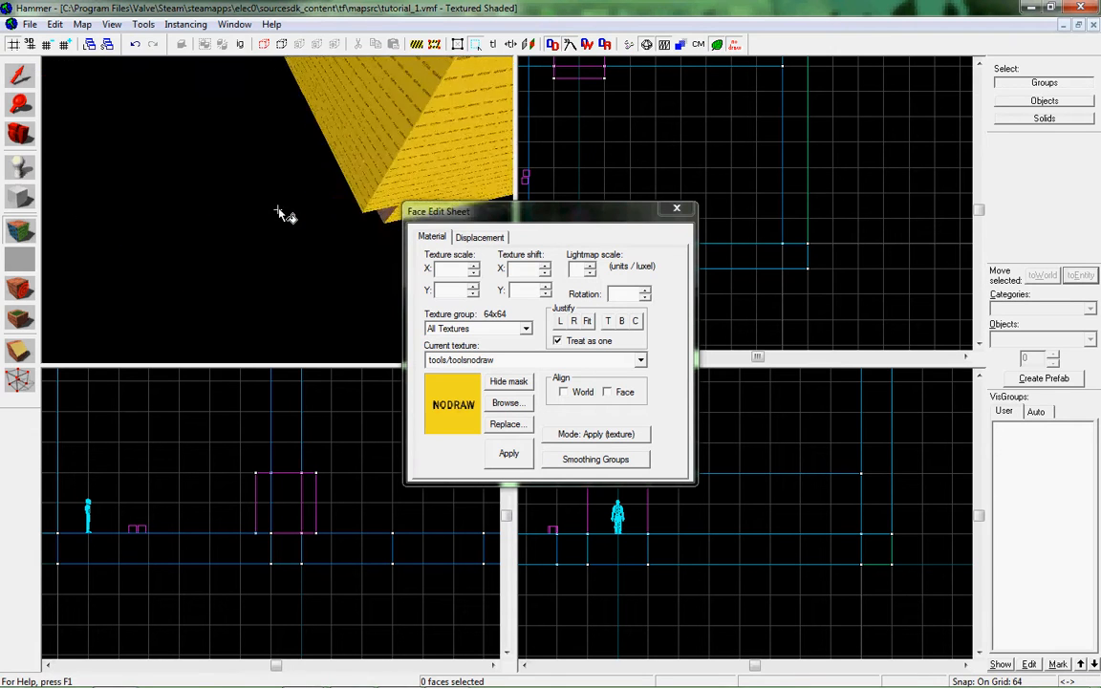
pyautogui.press('z')
pyautogui.click(211, 142)
pyautogui.click(187, 108)
pyautogui.click(160, 160)
# Apply nodraw to the side and the grey underside of the slab below the wall.
pyautogui.press('z')
pyautogui.press('w')
pyautogui.press('z')
pyautogui.click(279, 213)
pyautogui.click(239, 224)
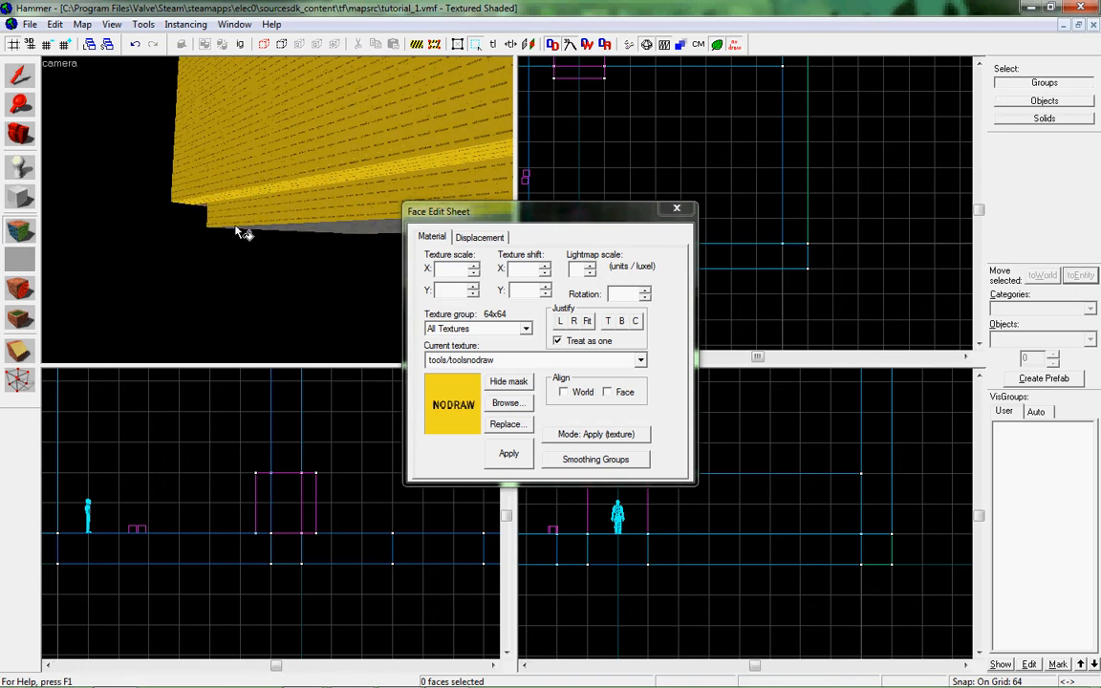
pyautogui.click(279, 230)
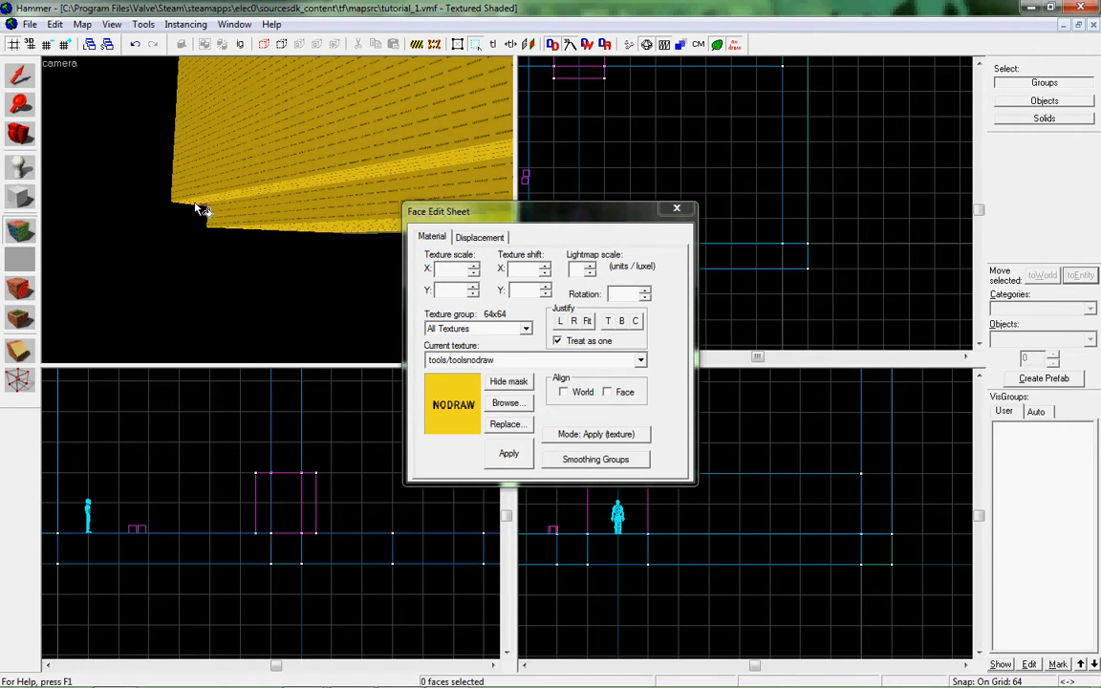
# Apply nodraw to the remaining brick and concrete faces at the building's open corner.
pyautogui.press('z')
pyautogui.press('w')
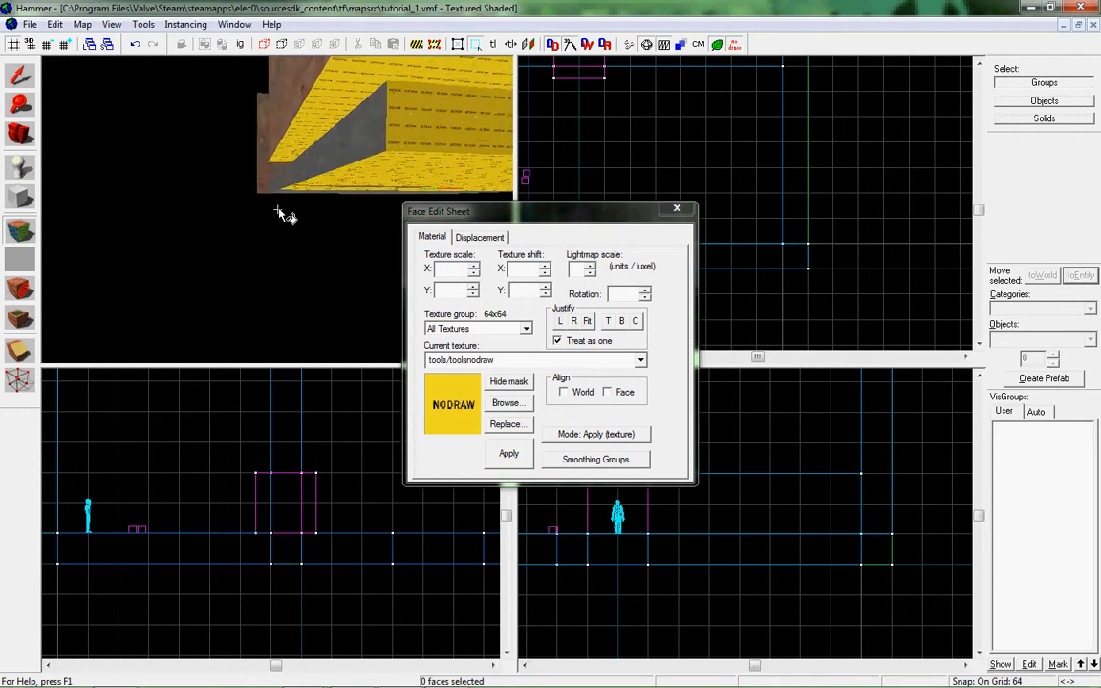
pyautogui.press('z')
pyautogui.click(283, 189)
pyautogui.rightClick(241, 176)
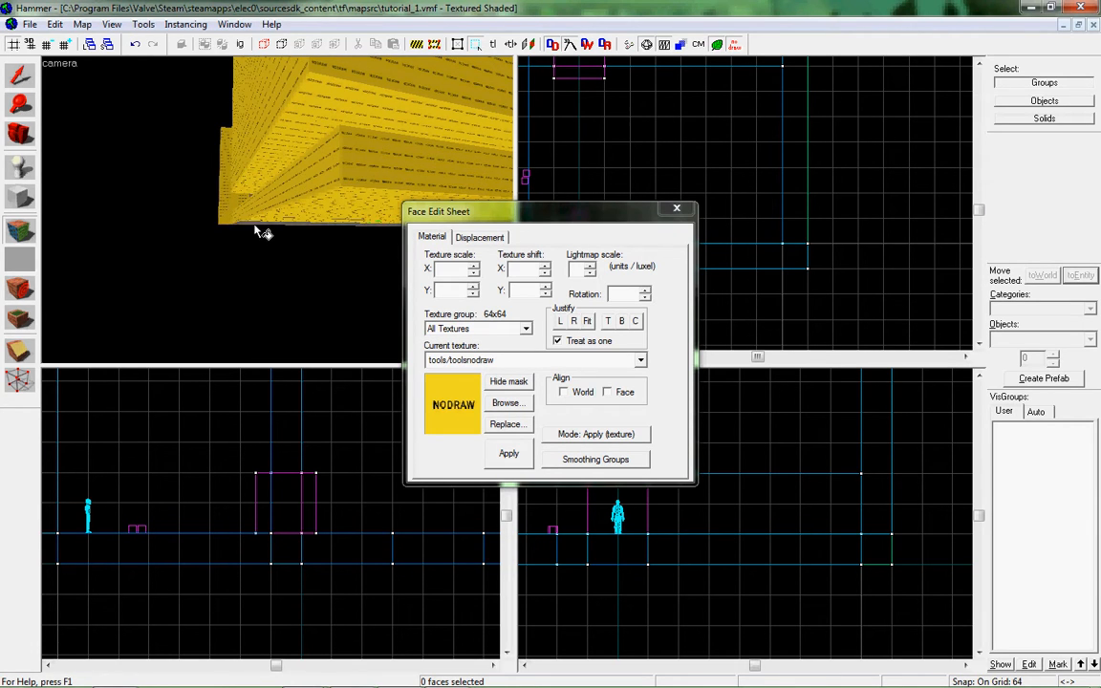
pyautogui.click(303, 226)
# Apply nodraw to the brick strips on the underside of the walls.
pyautogui.press('z')
pyautogui.press('w')
pyautogui.press('z')
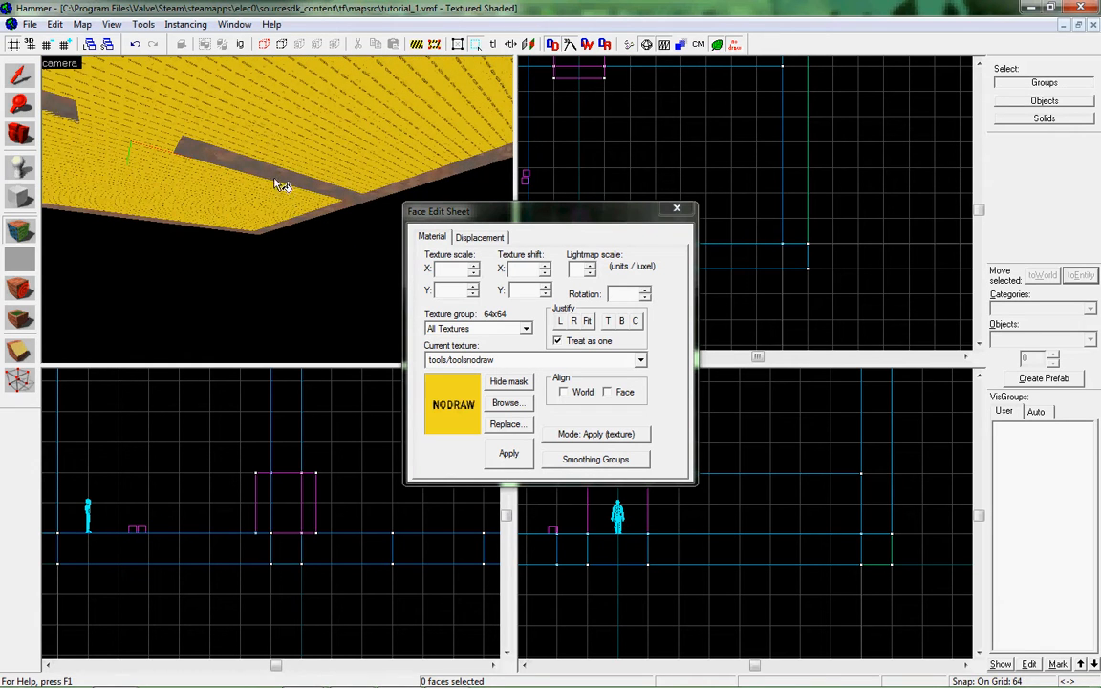
pyautogui.click(379, 192)
pyautogui.click(236, 230)
pyautogui.press('z')
pyautogui.press('w')
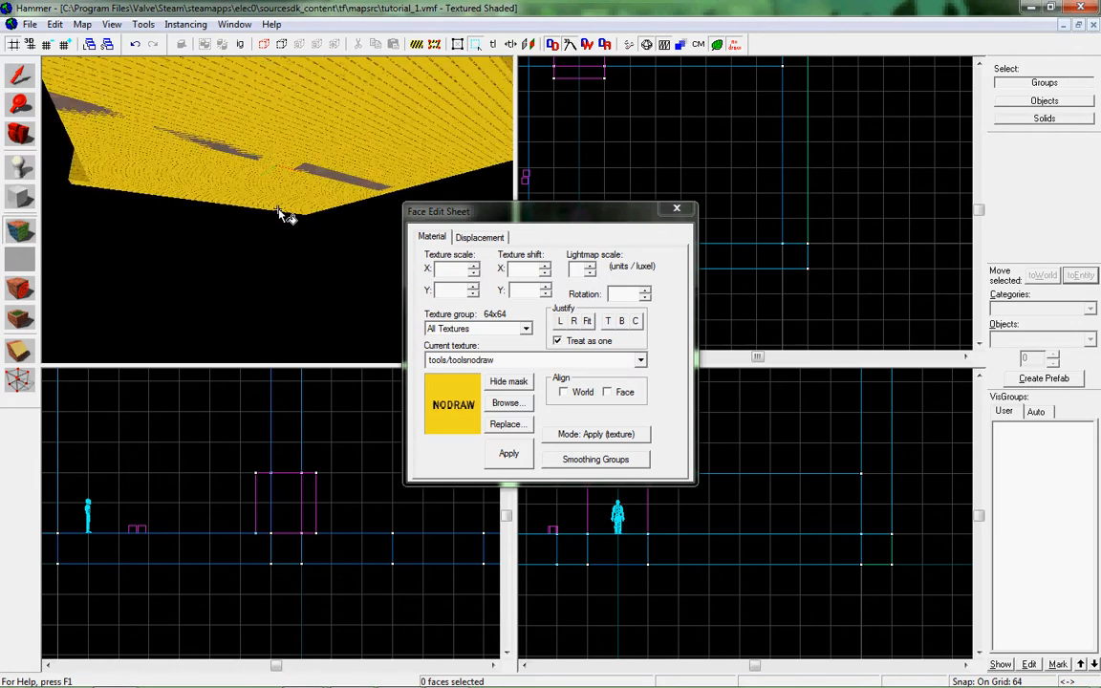
# Examine the building's interior and open end for faces that wrongly carry the nodraw texture.
pyautogui.press('s')
pyautogui.press('z')
pyautogui.press('z')
pyautogui.press('w')
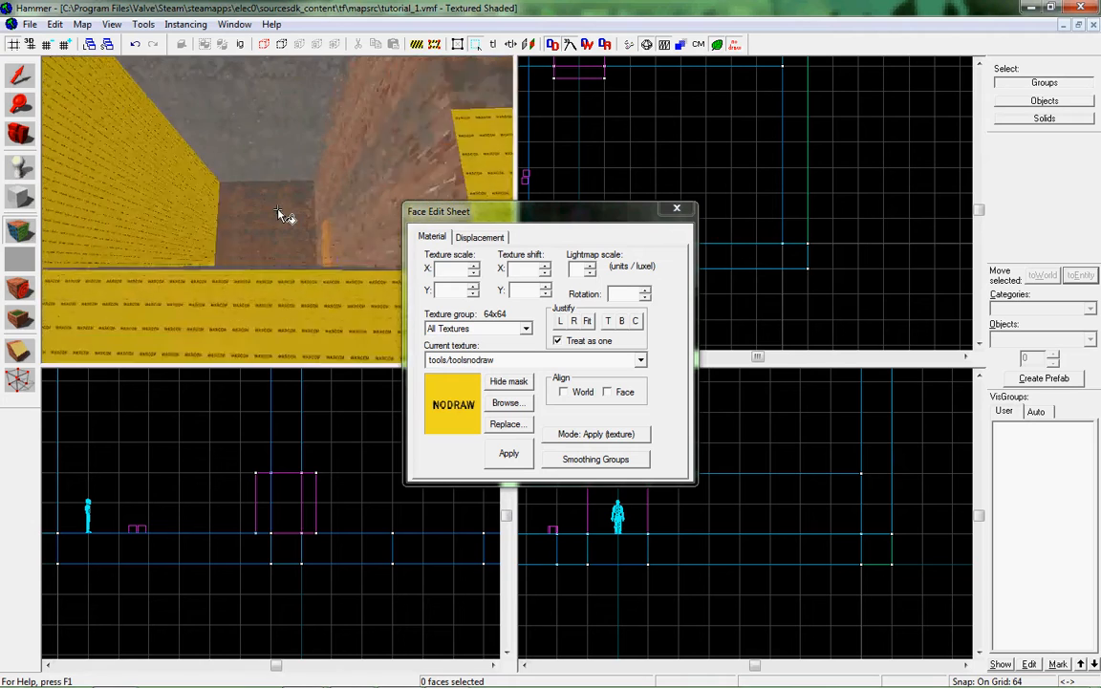
pyautogui.press('w')
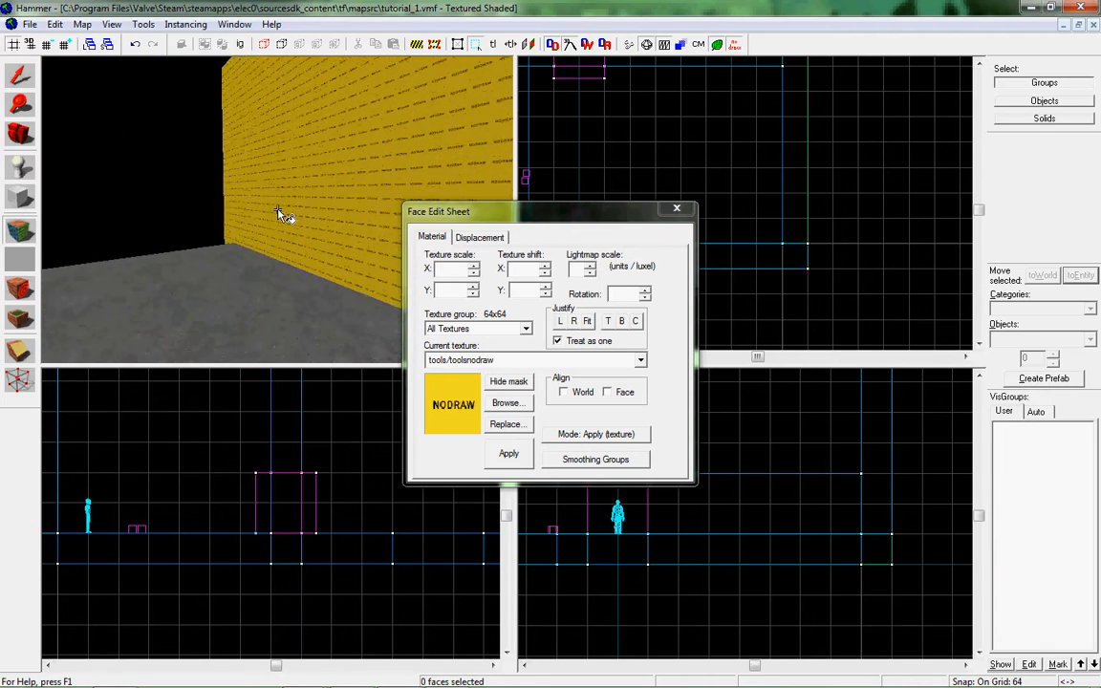
pyautogui.press('s')
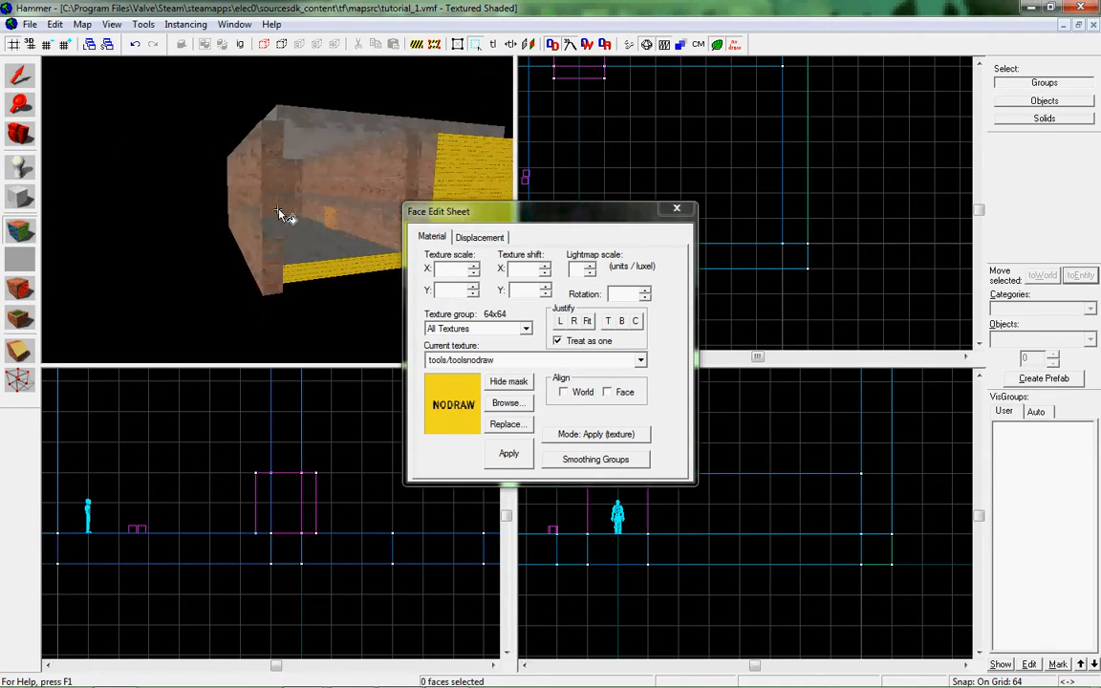
pyautogui.press('z')
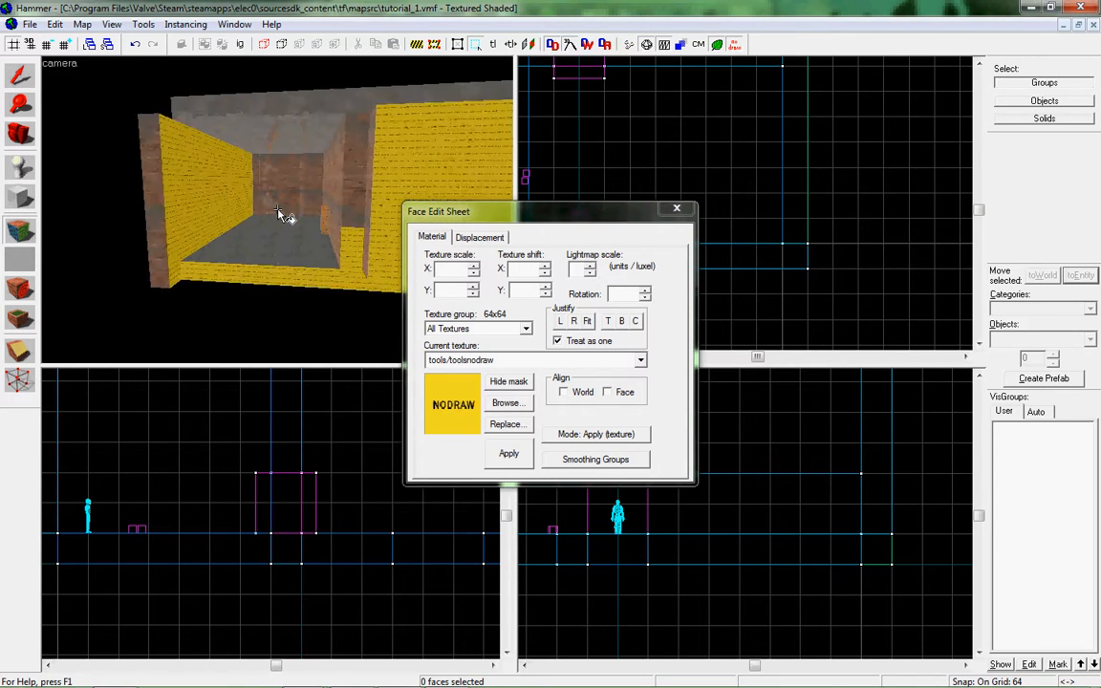
pyautogui.press('w')
# Reapply brick/brickwall004d to the inner face of the left wall in Lift+Select mode and close the Face Edit Sheet.
pyautogui.click(600, 433)
pyautogui.click(573, 455)
pyautogui.click(148, 256)
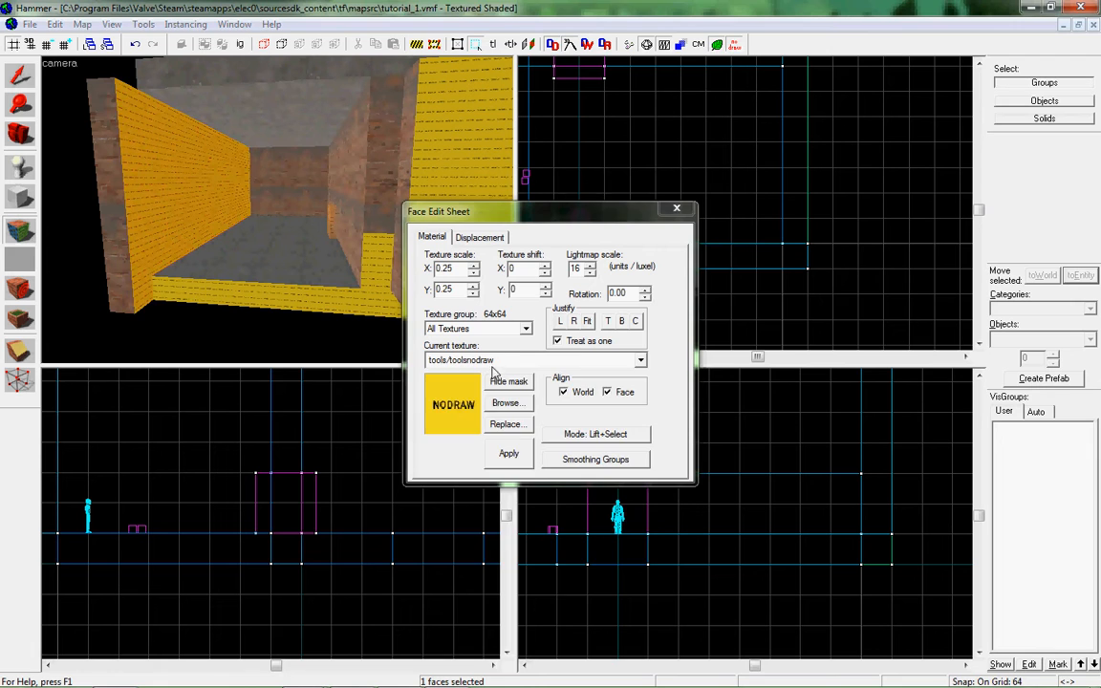
pyautogui.click(494, 366)
pyautogui.click(511, 457)
pyautogui.click(509, 453)
pyautogui.click(674, 210)
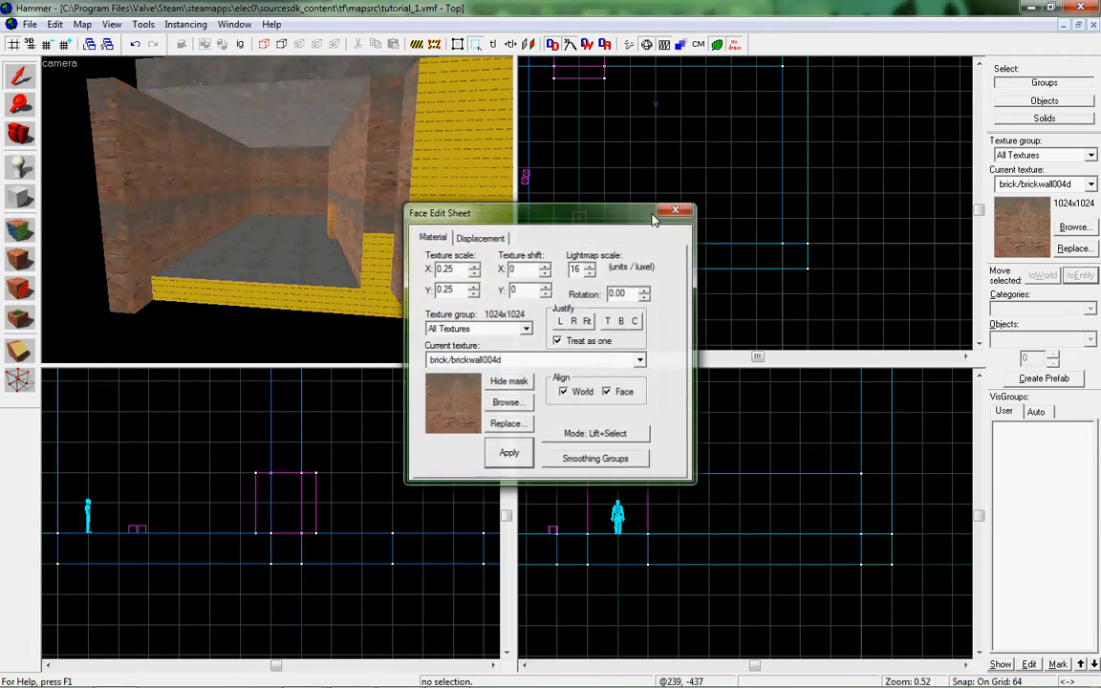
# Create a brick/brickwall004d block that closes the open gap beside the left wall.
pyautogui.click(191, 197)
pyautogui.scroll(-3, 373, 189)
pyautogui.scroll(-9, 663, 156)
pyautogui.scroll(8, 589, 79)
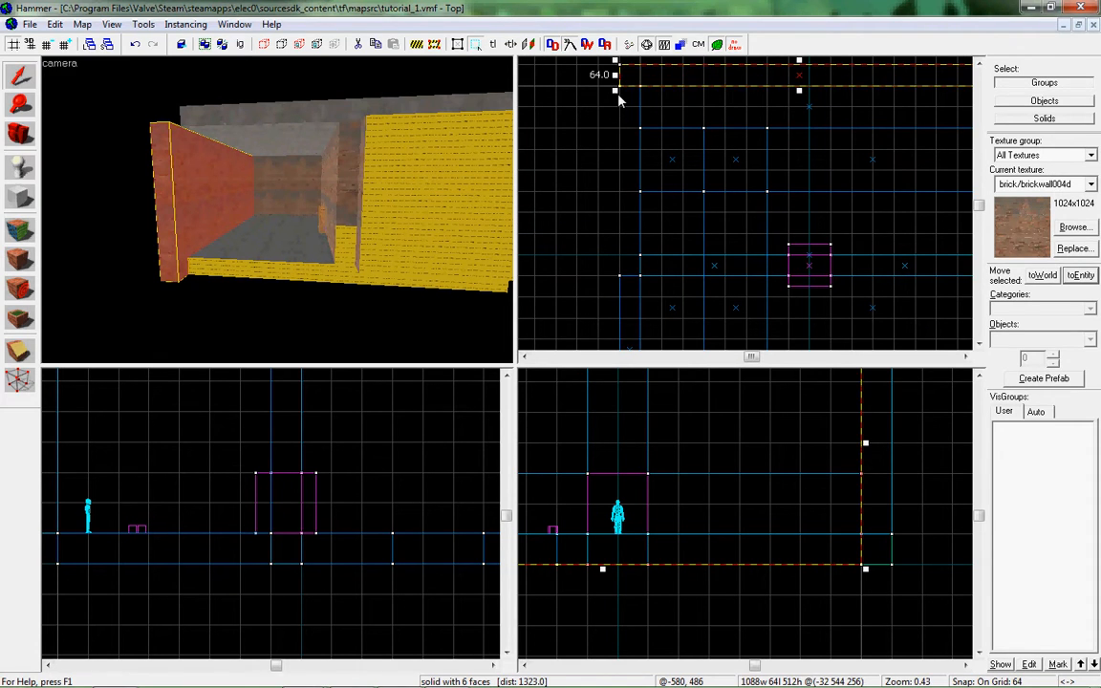
pyautogui.hotkey('shift', 'b')
pyautogui.moveTo(622, 91); pyautogui.dragTo(641, 290)
pyautogui.press('Return')
# Apply tools/toolsnodraw to the new block's outer face and the roof edge above it in Apply (texture only) mode.
pyautogui.press('z')
pyautogui.press('w')
pyautogui.press('d')
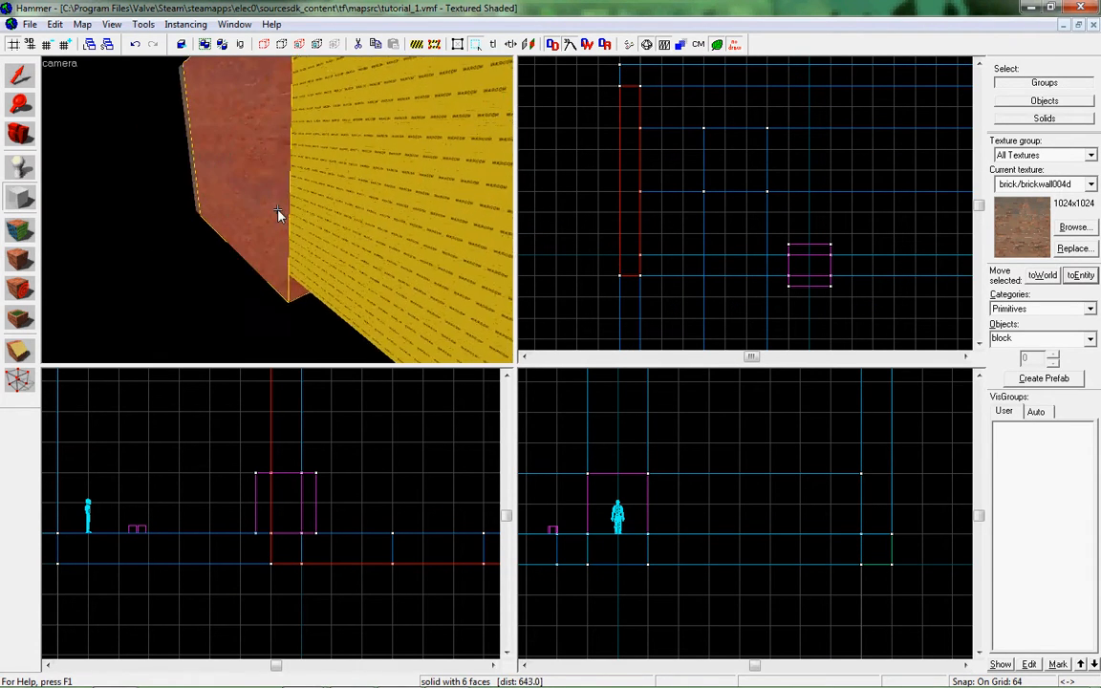
pyautogui.press('w')
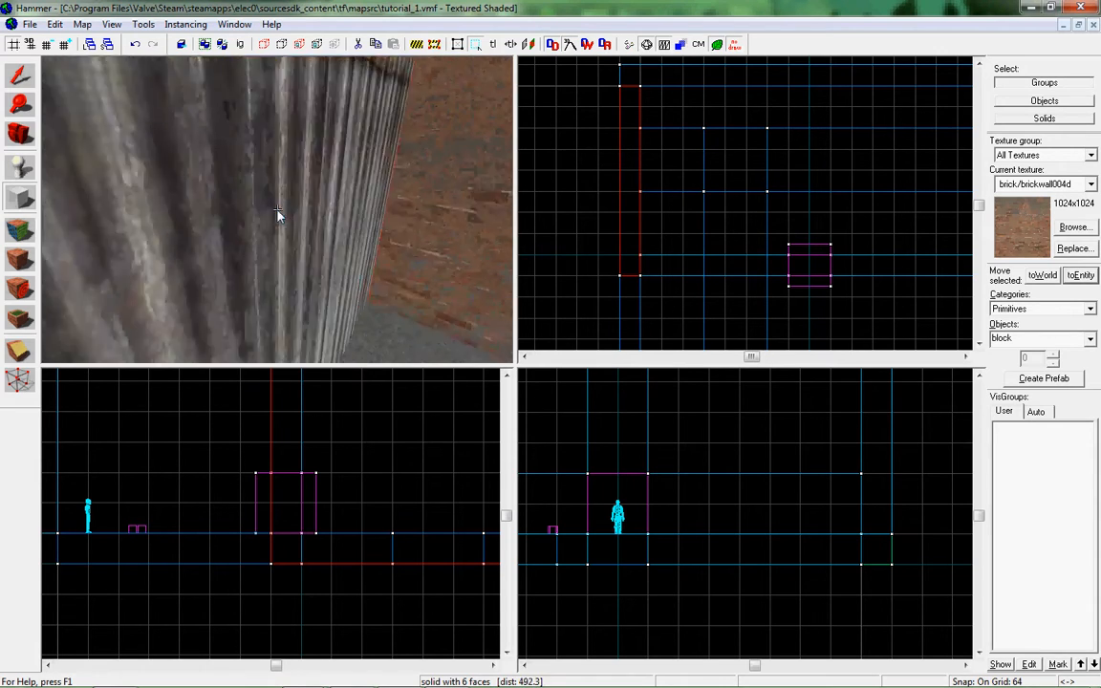
pyautogui.press('s')
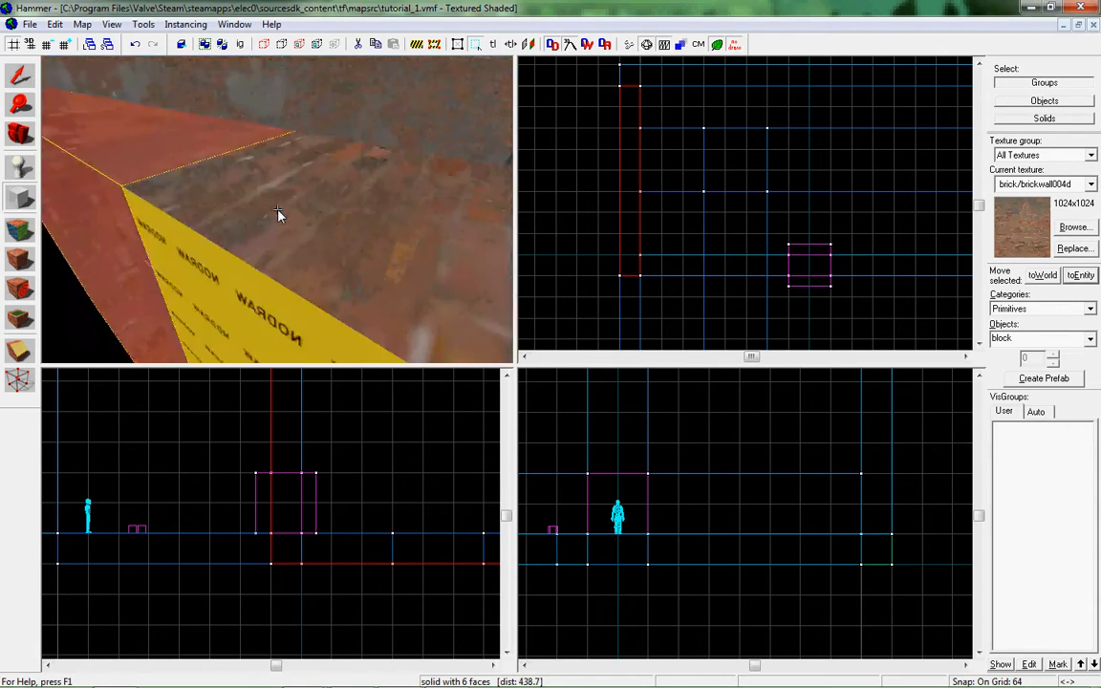
pyautogui.press('z')
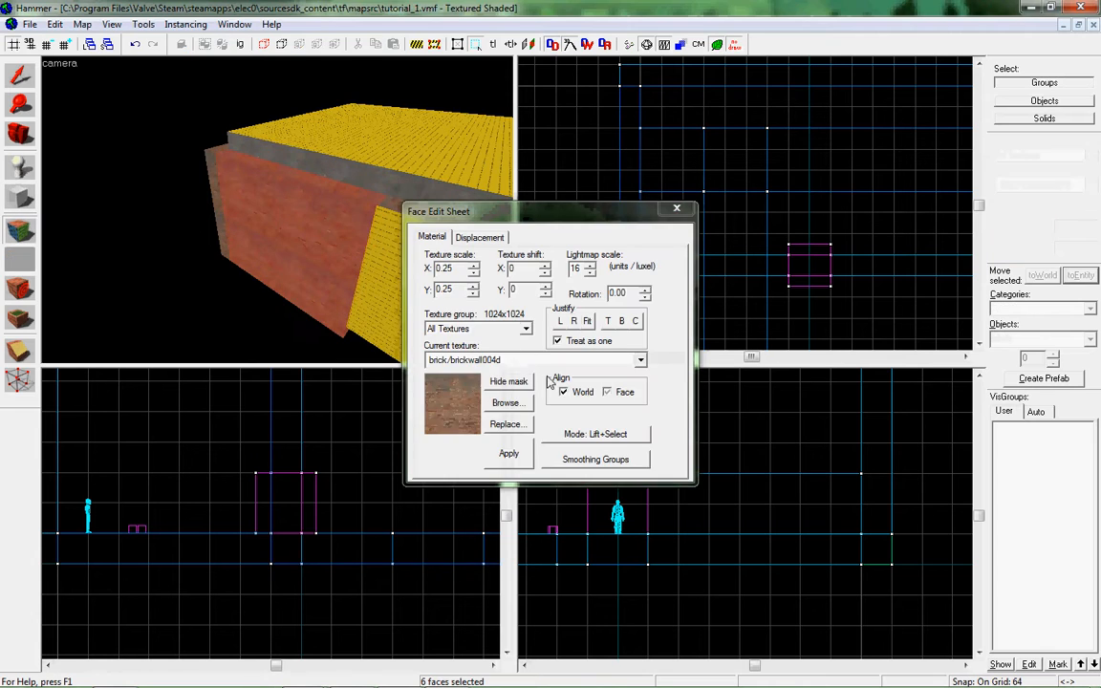
pyautogui.click(475, 359)
pyautogui.click(506, 454)
pyautogui.click(583, 435)
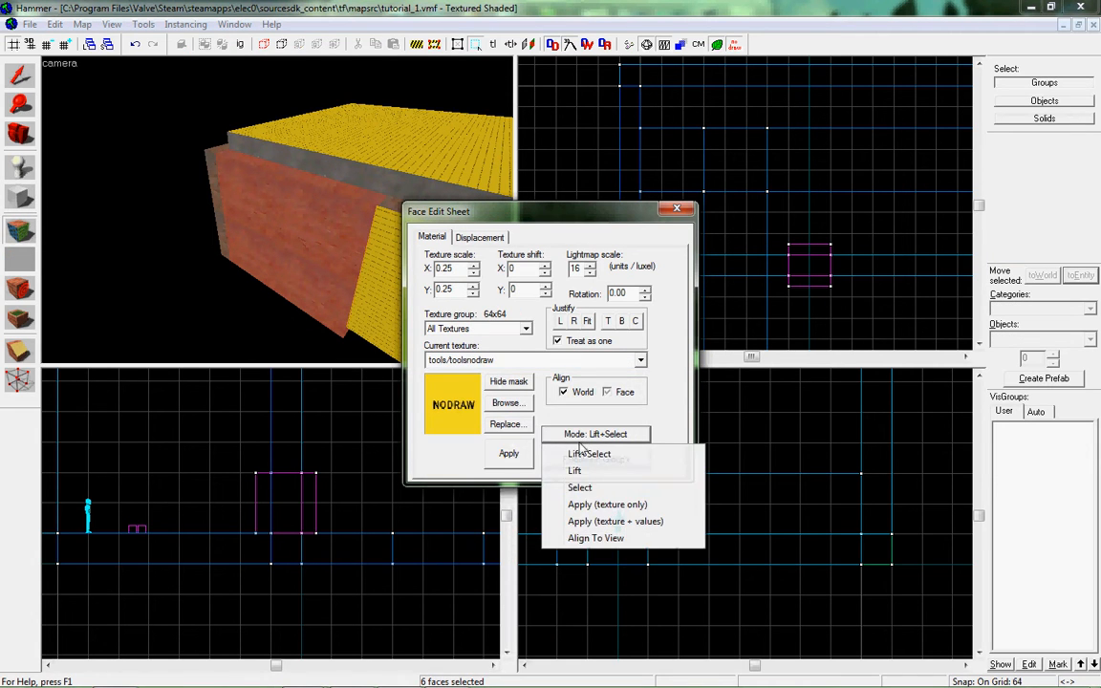
pyautogui.click(597, 507)
pyautogui.click(306, 234)
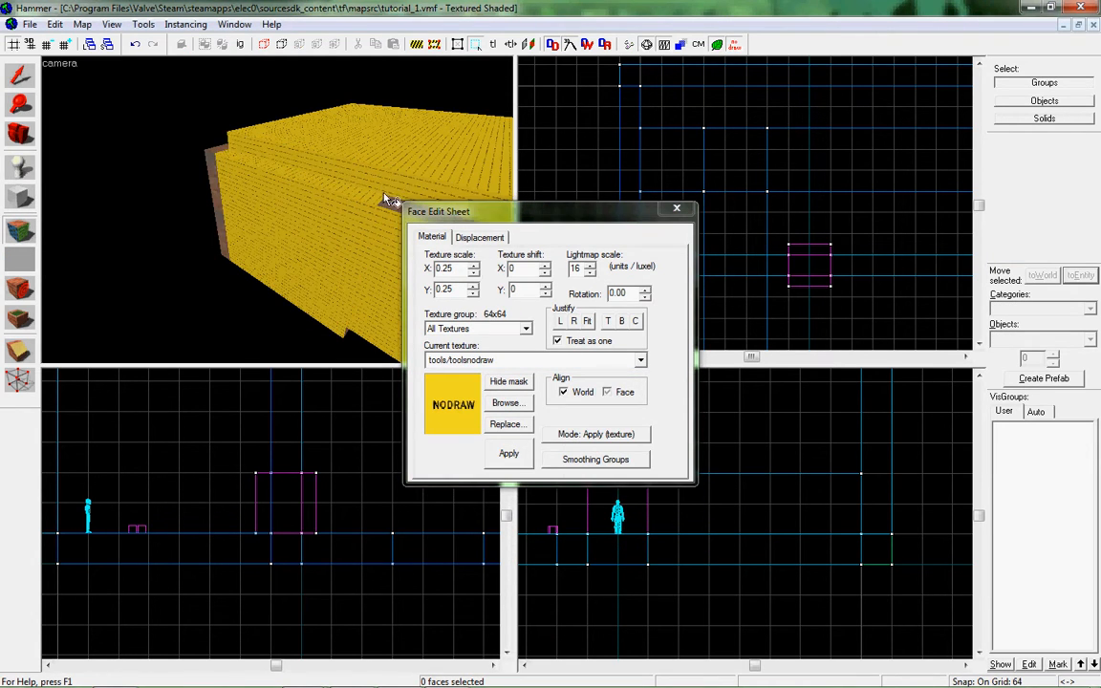
# Find the brick face still left on the building's exterior and apply nodraw to it.
pyautogui.press('z')
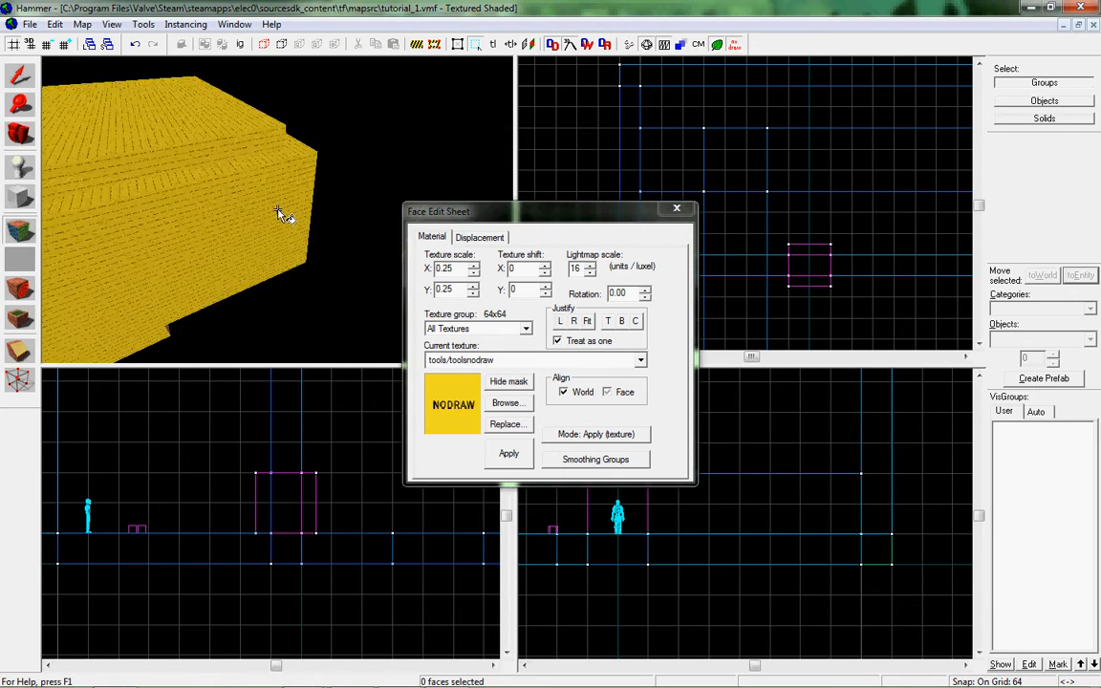
pyautogui.press('w')
pyautogui.press('w')
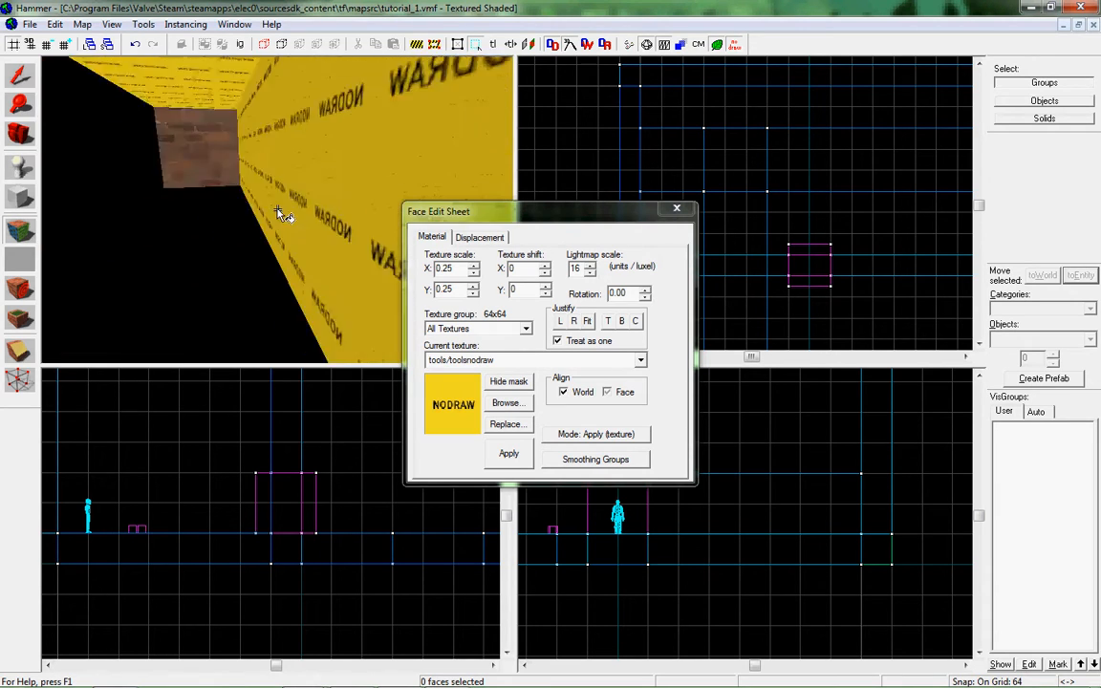
pyautogui.press('s')
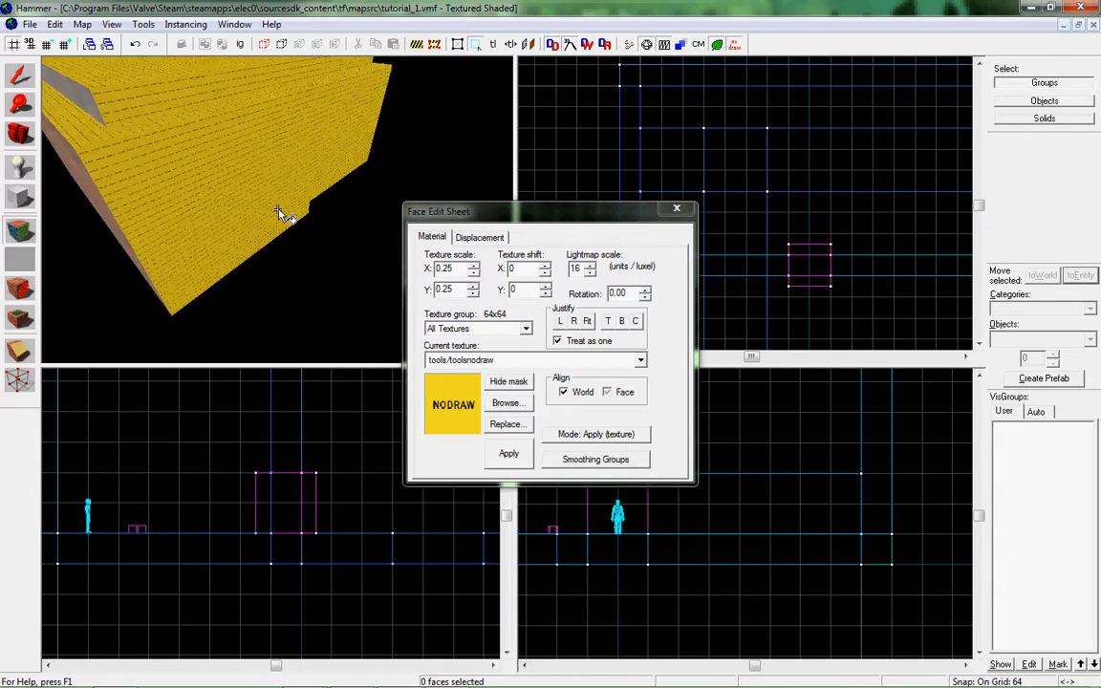
pyautogui.press('z')
pyautogui.press('z')
pyautogui.press('w')
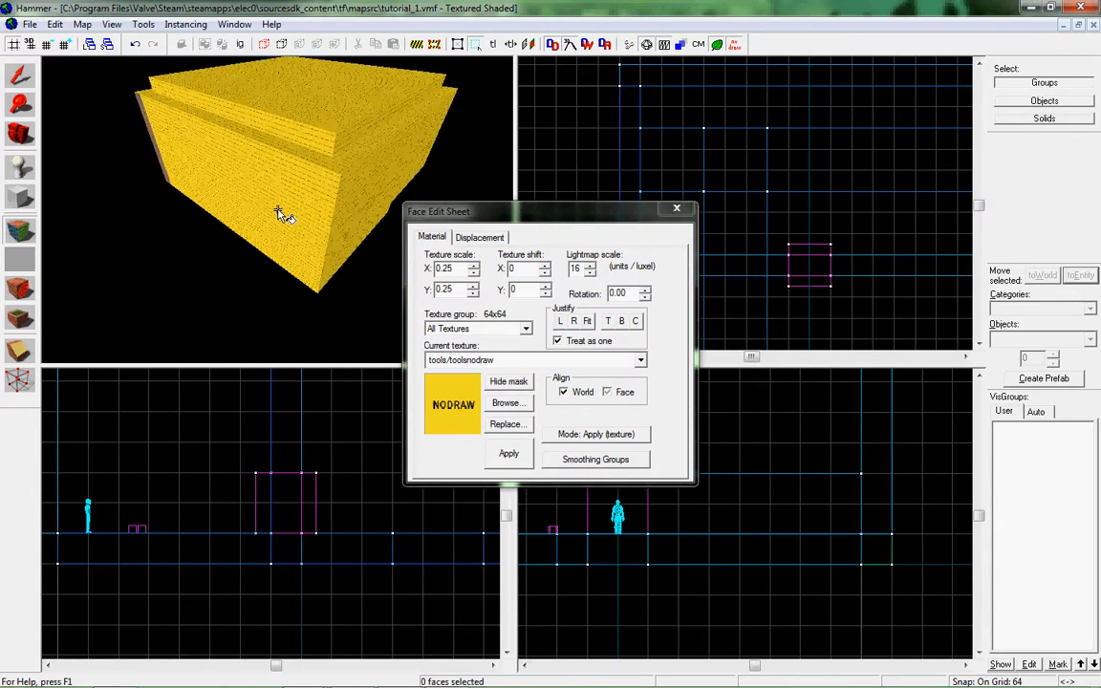
# Examine the building's underside and exterior for missed faces and close the Face Edit Sheet.
pyautogui.press('z')
pyautogui.click(254, 230)
pyautogui.press('z')
pyautogui.press('w')
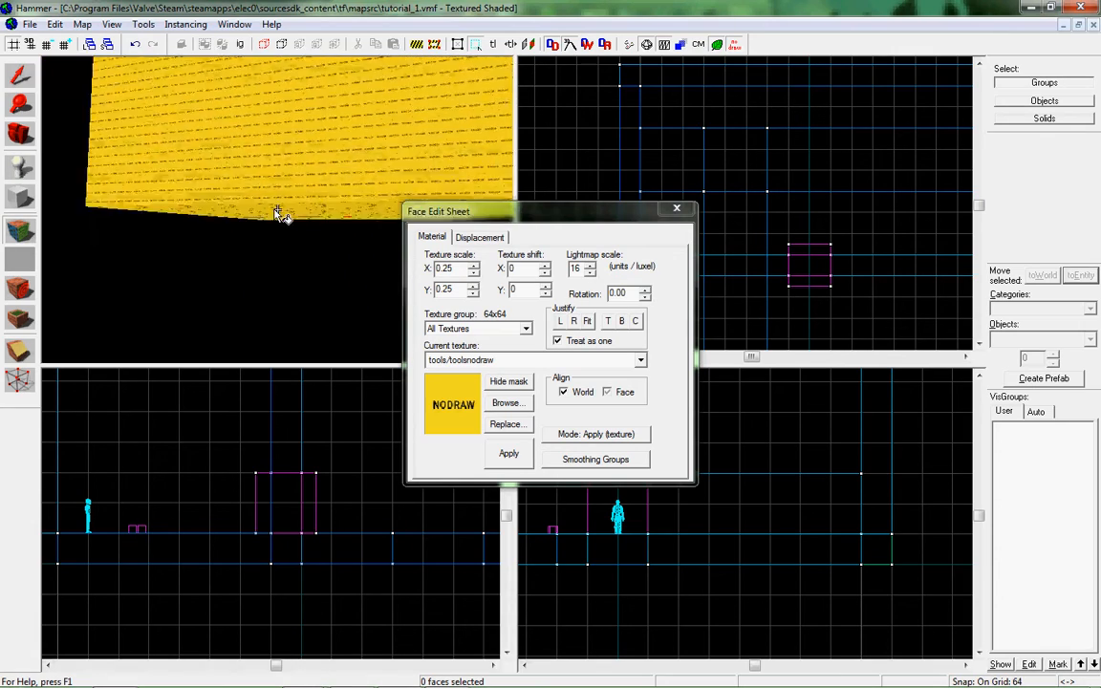
pyautogui.press('s')
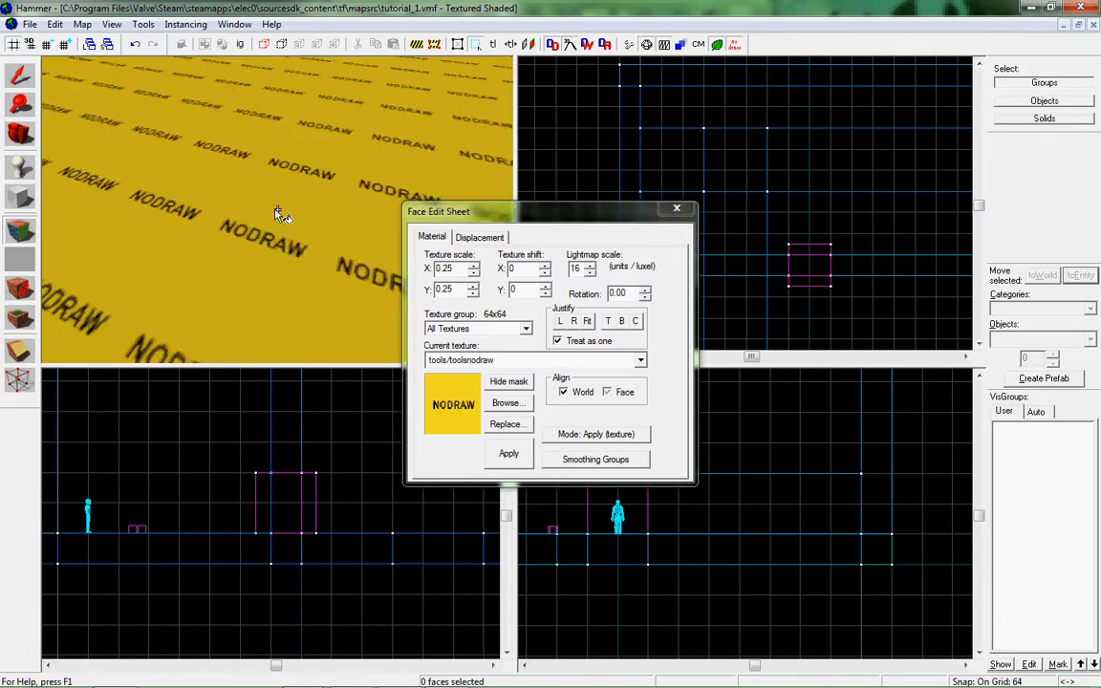
pyautogui.press('w')
pyautogui.press('s')
pyautogui.press('z')
pyautogui.click(677, 208)
pyautogui.doubleClick(486, 11)
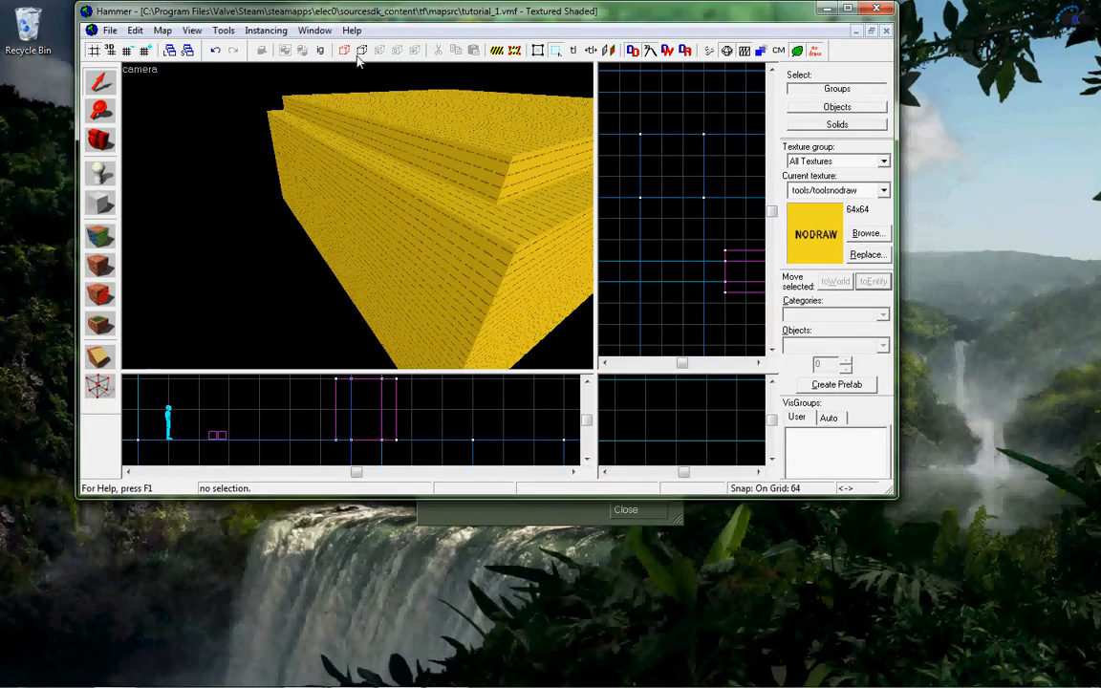
pyautogui.doubleClick(369, 14)
pyautogui.press('s')
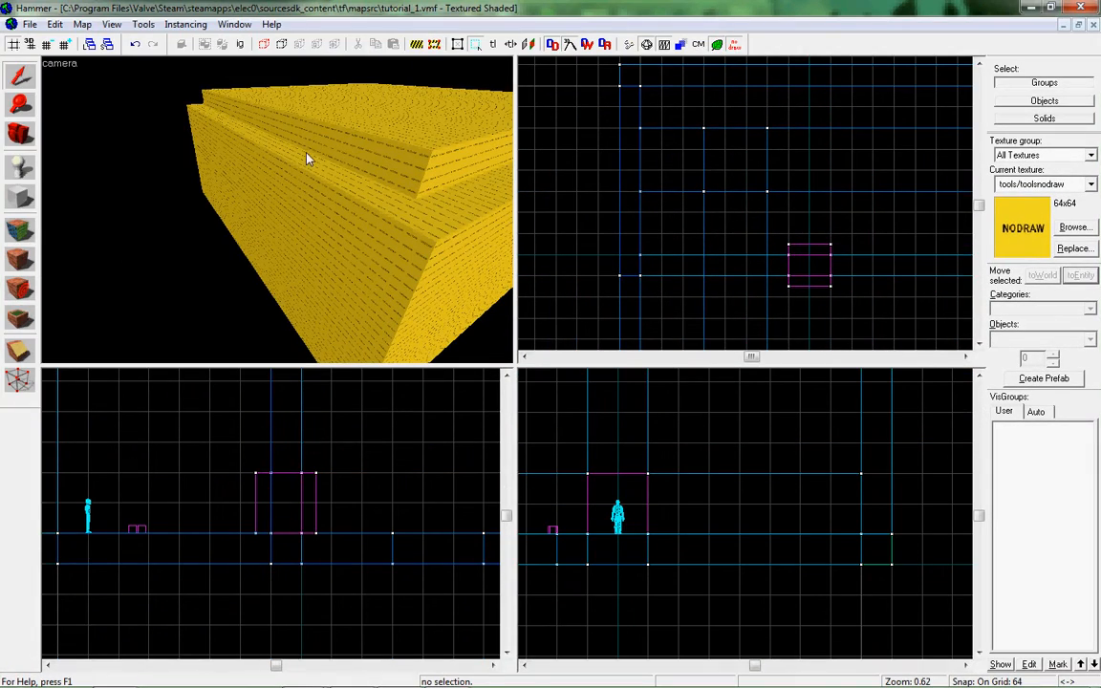
# Examine the building's interior walls, ceiling, floor and metal end wall from inside the room.
pyautogui.press('z')
pyautogui.press('w')
pyautogui.press('w')
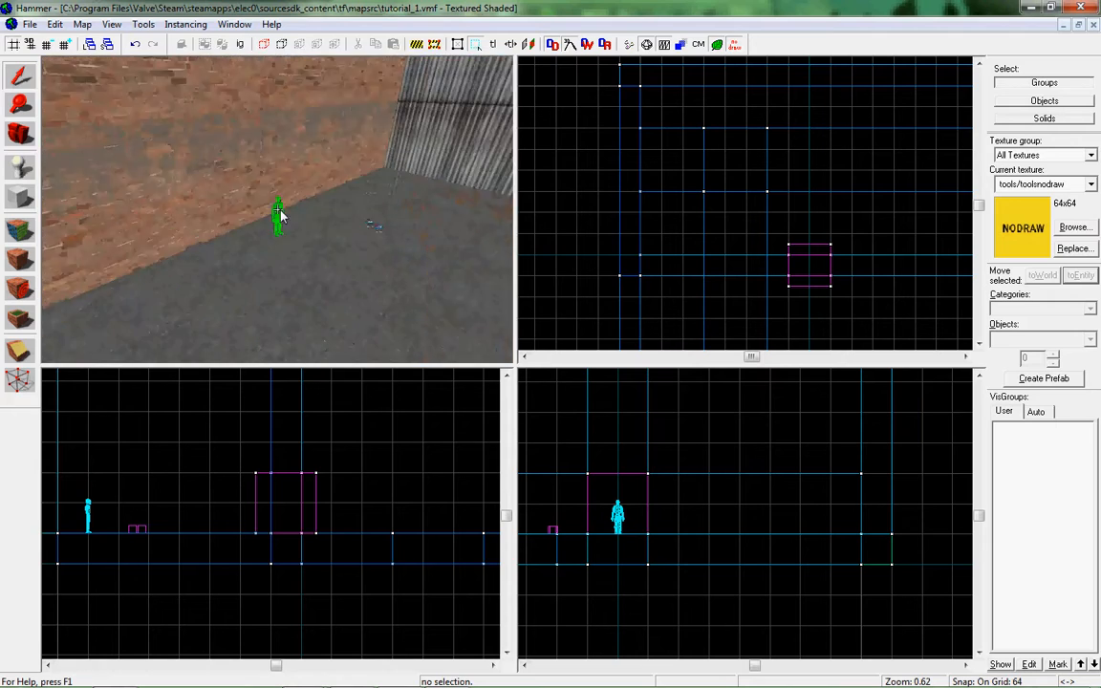
pyautogui.press('w')
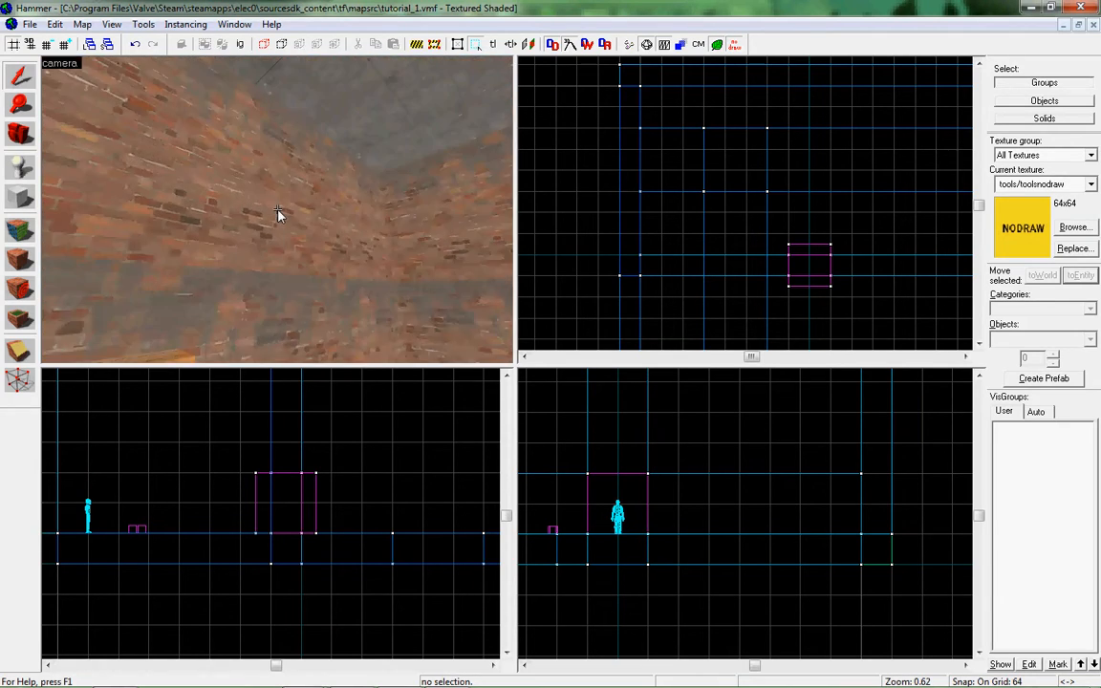
pyautogui.press('w')
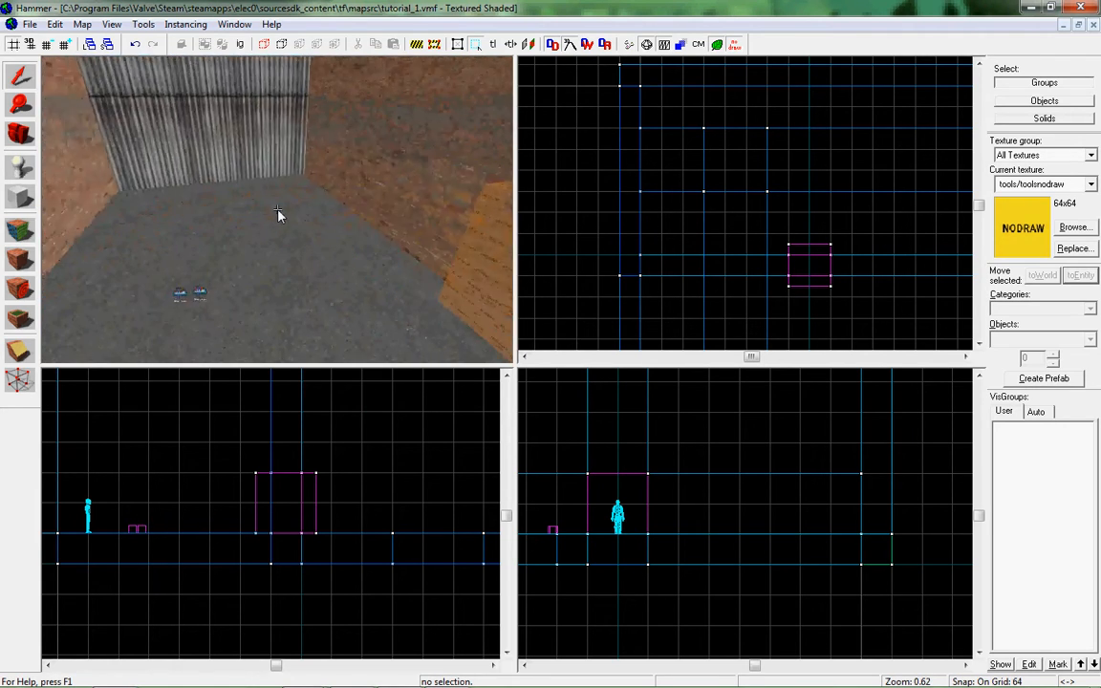
pyautogui.press('z')
pyautogui.press('z')
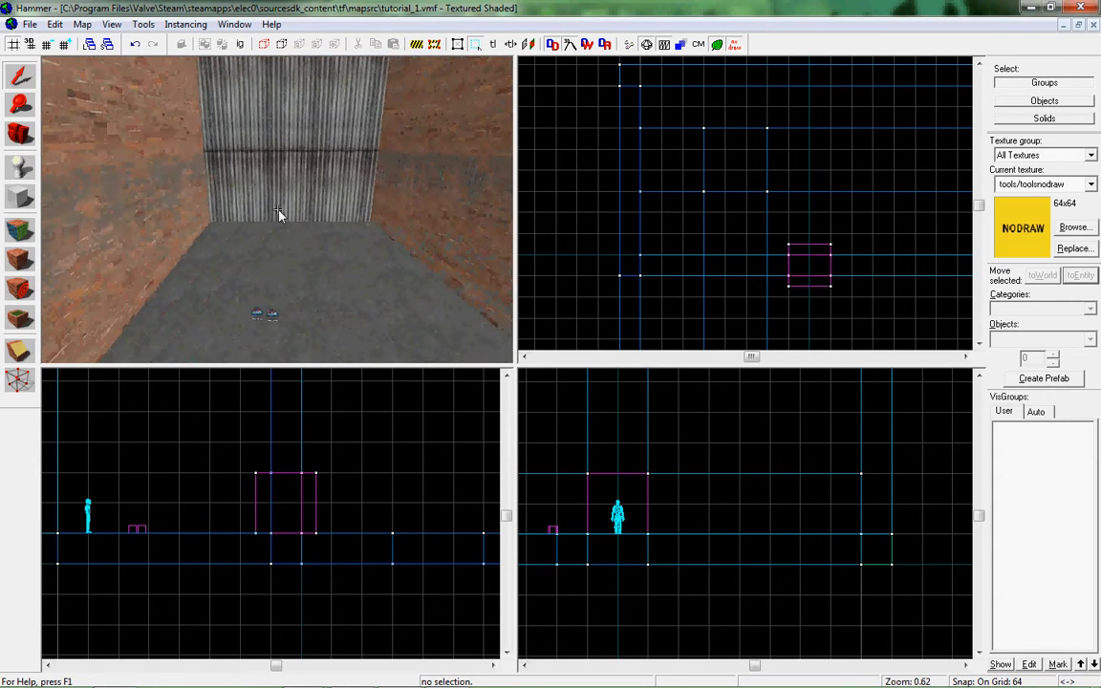
pyautogui.press('z')
pyautogui.moveTo(285, 217); pyautogui.dragTo(273, 214)
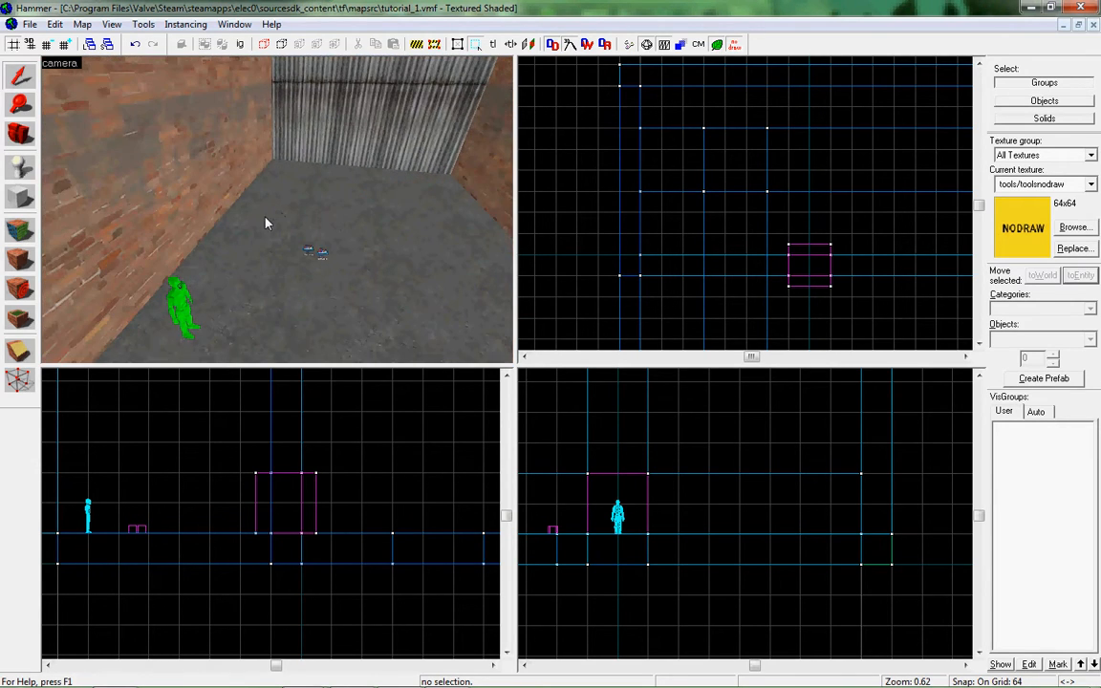
# Delete the nodraw-covered roof block so the building is open from above.
pyautogui.press('z')
pyautogui.press('s')
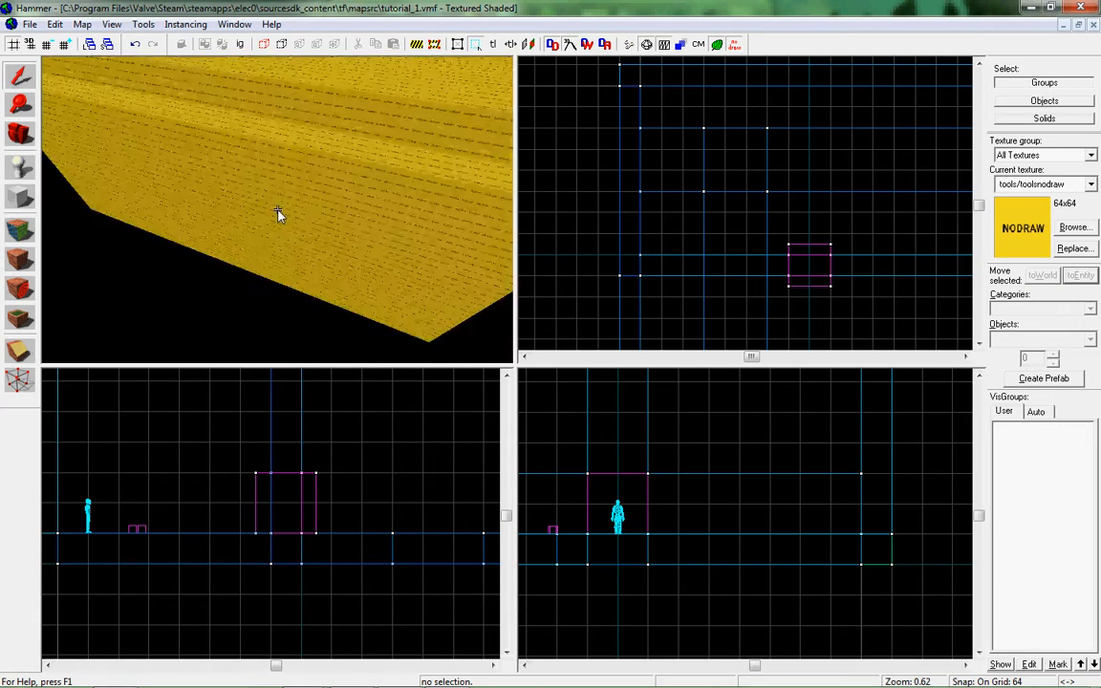
pyautogui.press('z')
pyautogui.click(321, 191)
pyautogui.press('Delete')
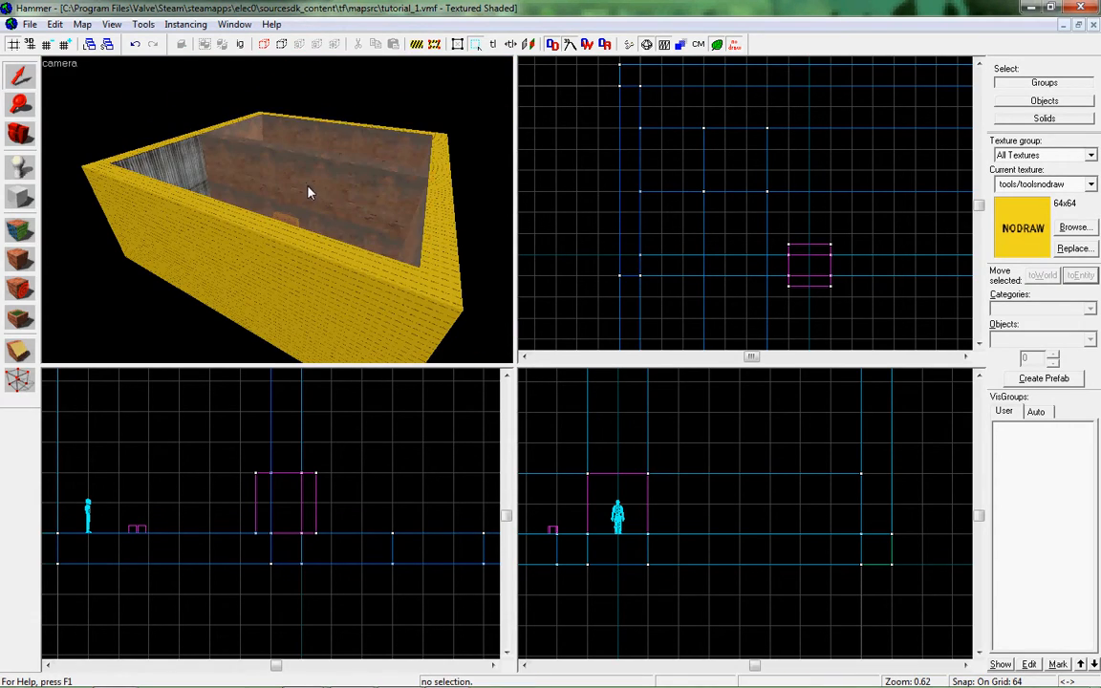
pyautogui.press('z')
pyautogui.press('s')
pyautogui.press('z')
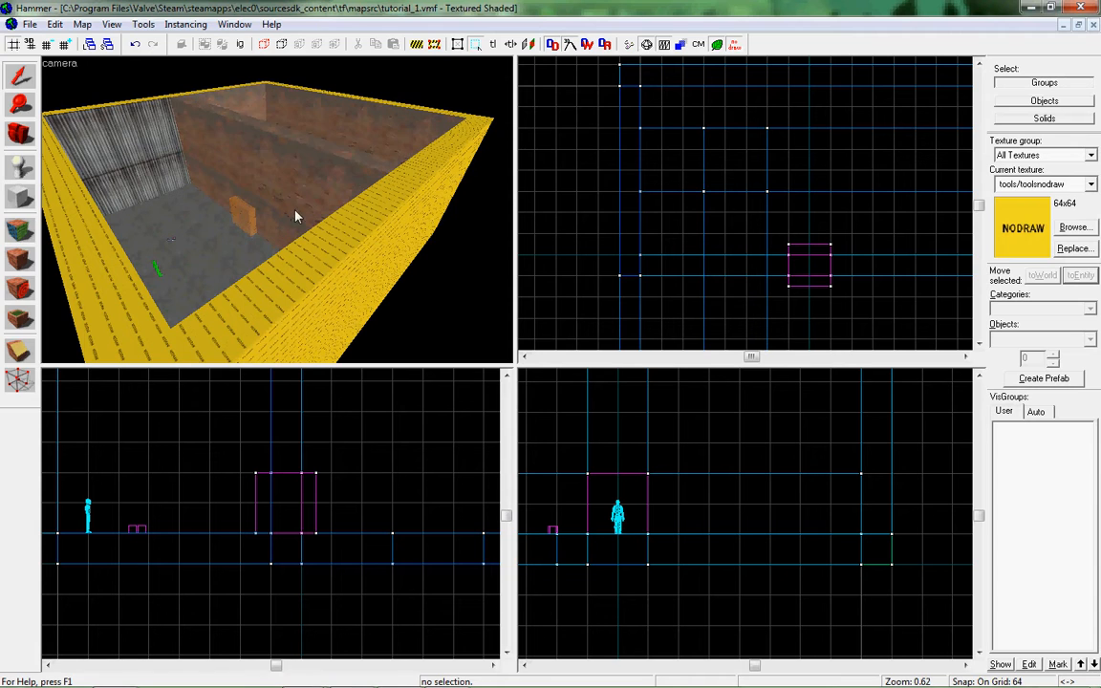
# Filter the texture browser by skybox and look through the matching textures.
pyautogui.click(1073, 228)
pyautogui.write('skybox')
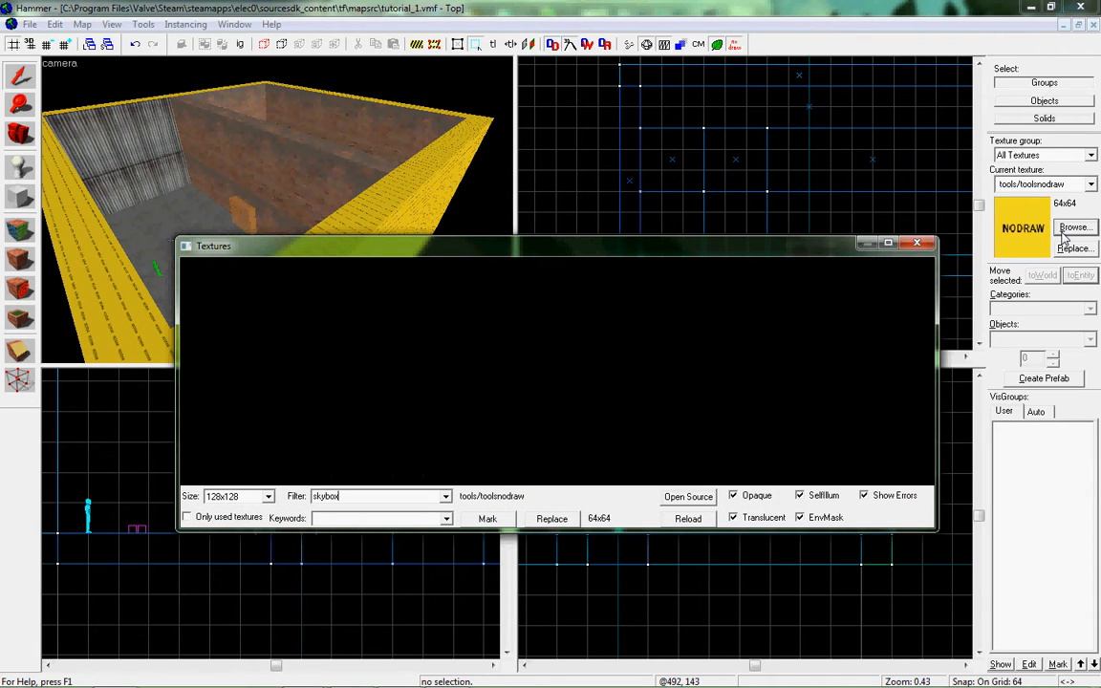
pyautogui.click(464, 345)
pyautogui.scroll(-1, 463, 345)
# Filter the textures by tool and make tools/toolsskybox the current texture.
pyautogui.click(409, 496)
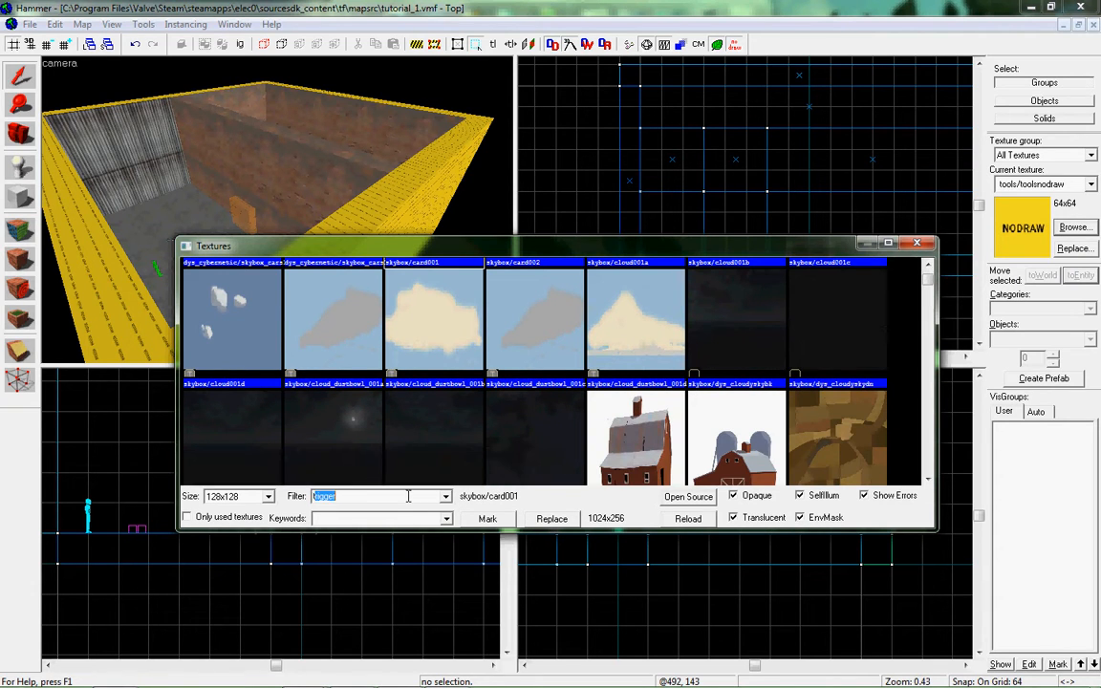
pyautogui.click(455, 397)
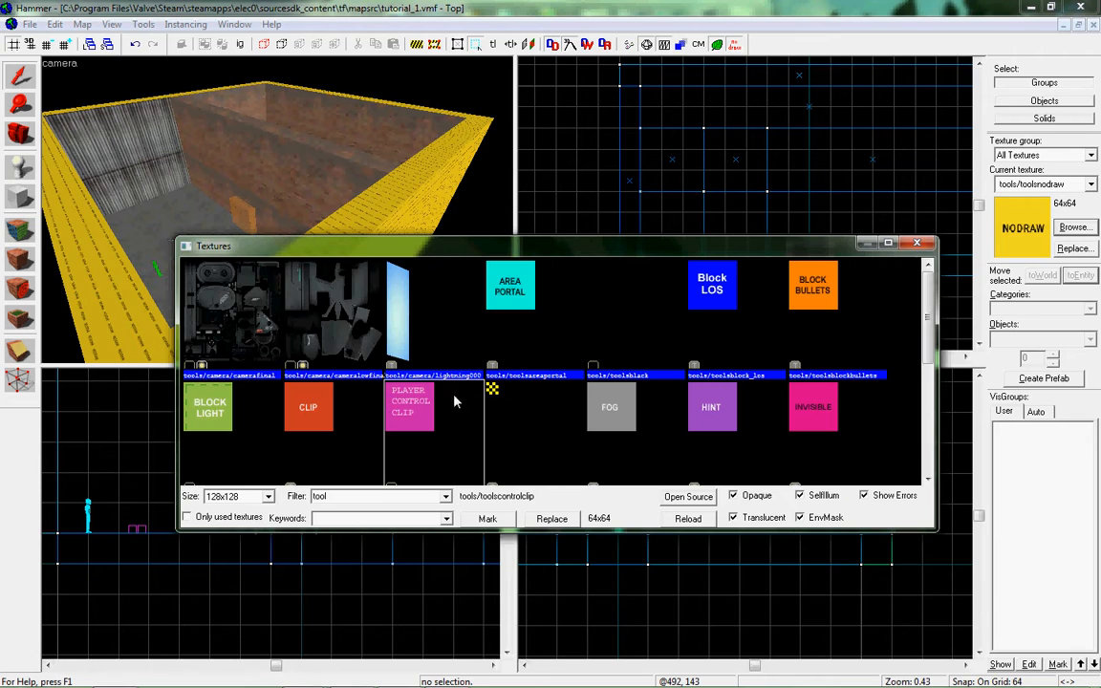
pyautogui.scroll(-3, 441, 373)
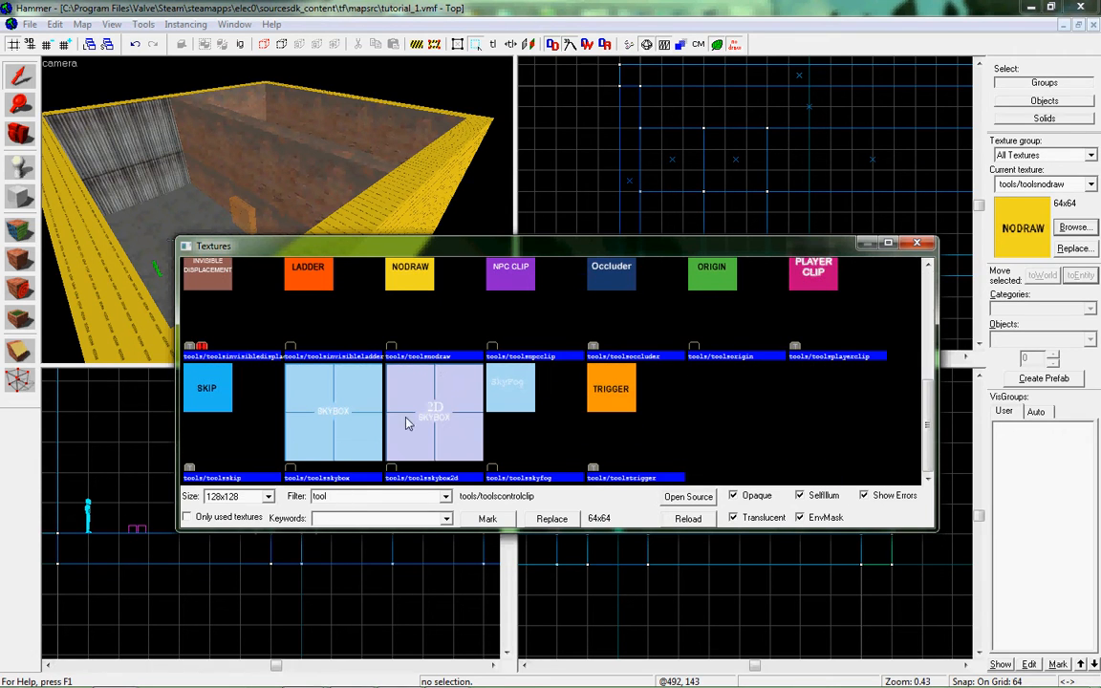
pyautogui.scroll(3, 405, 417)
pyautogui.scroll(-3, 650, 359)
pyautogui.click(335, 428)
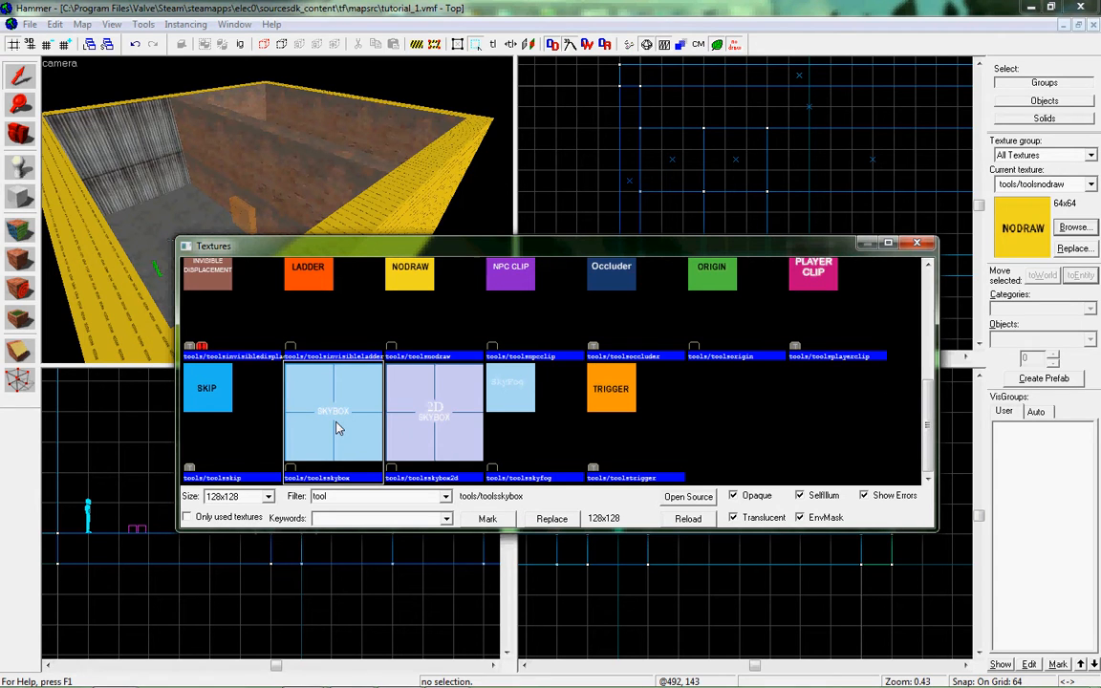
pyautogui.click(437, 423)
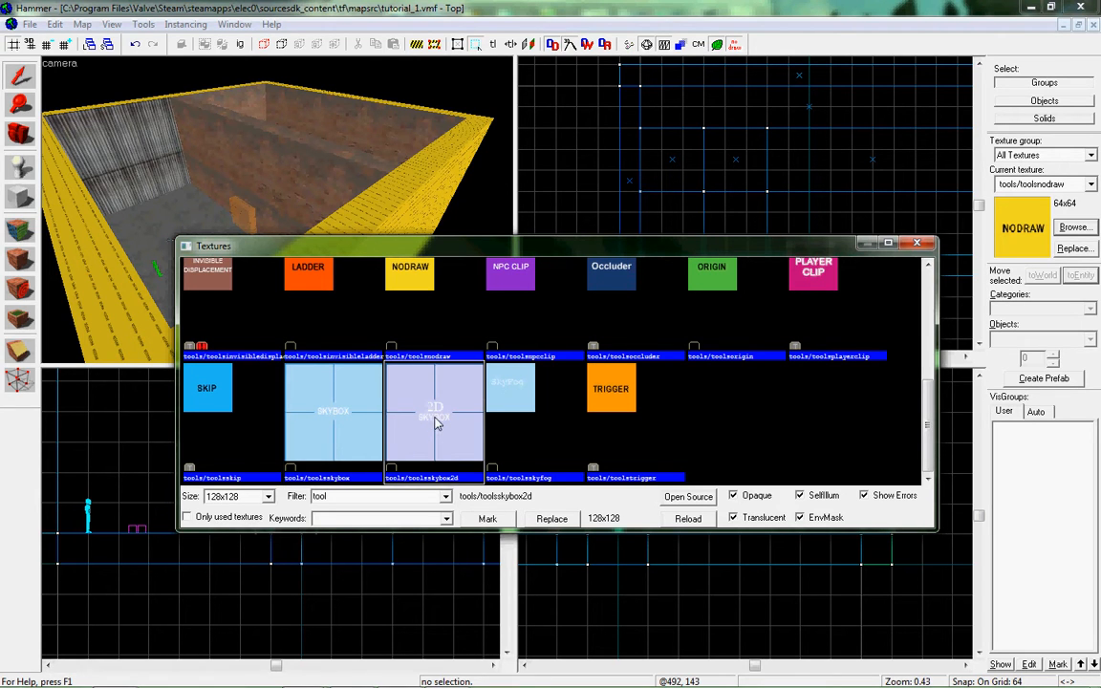
pyautogui.doubleClick(308, 421)
# Create a tools/toolsskybox block 1600 units wide and 1408 units high that encloses the whole building on every side.
pyautogui.scroll(-4, 724, 191)
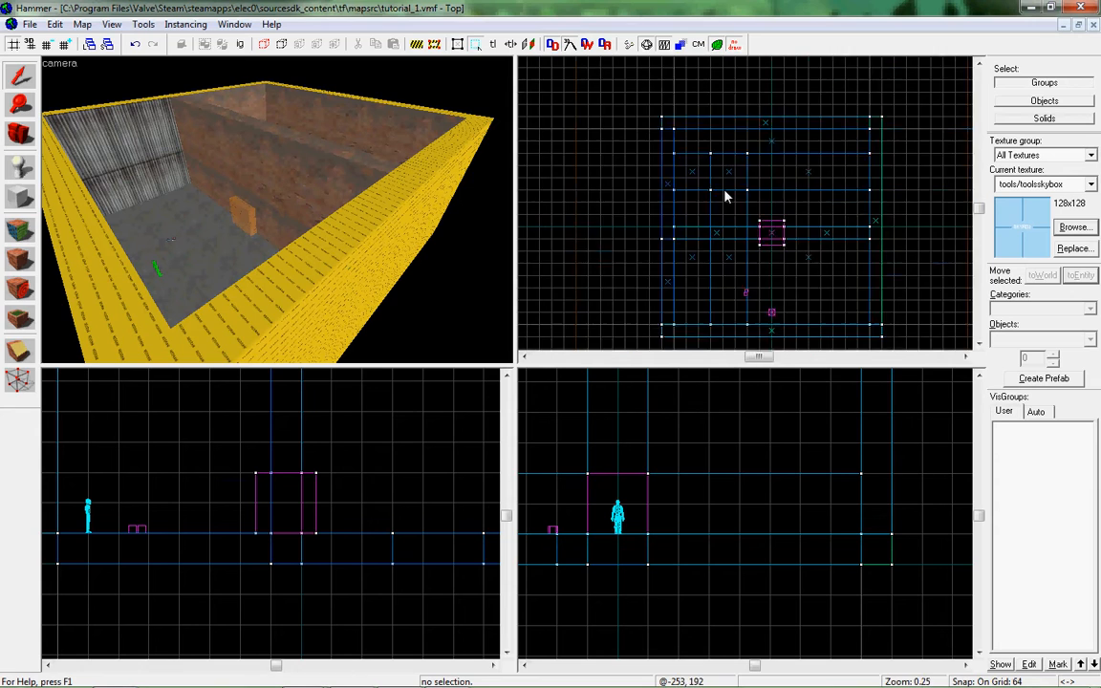
pyautogui.hotkey('shift', 'b')
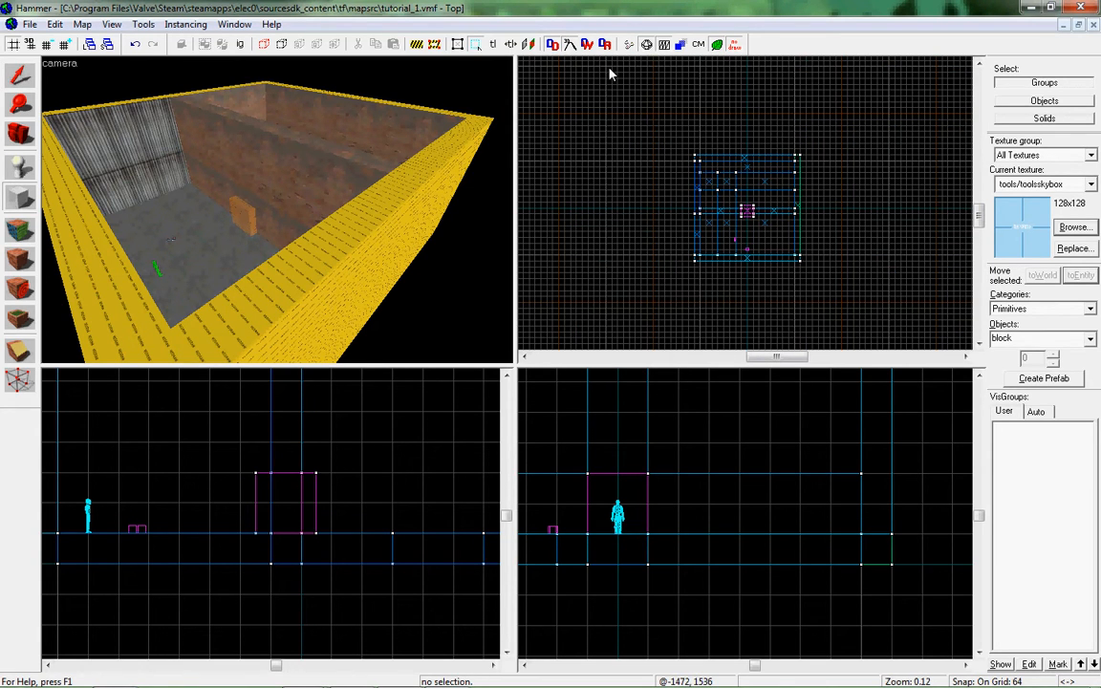
pyautogui.moveTo(666, 126); pyautogui.dragTo(834, 284)
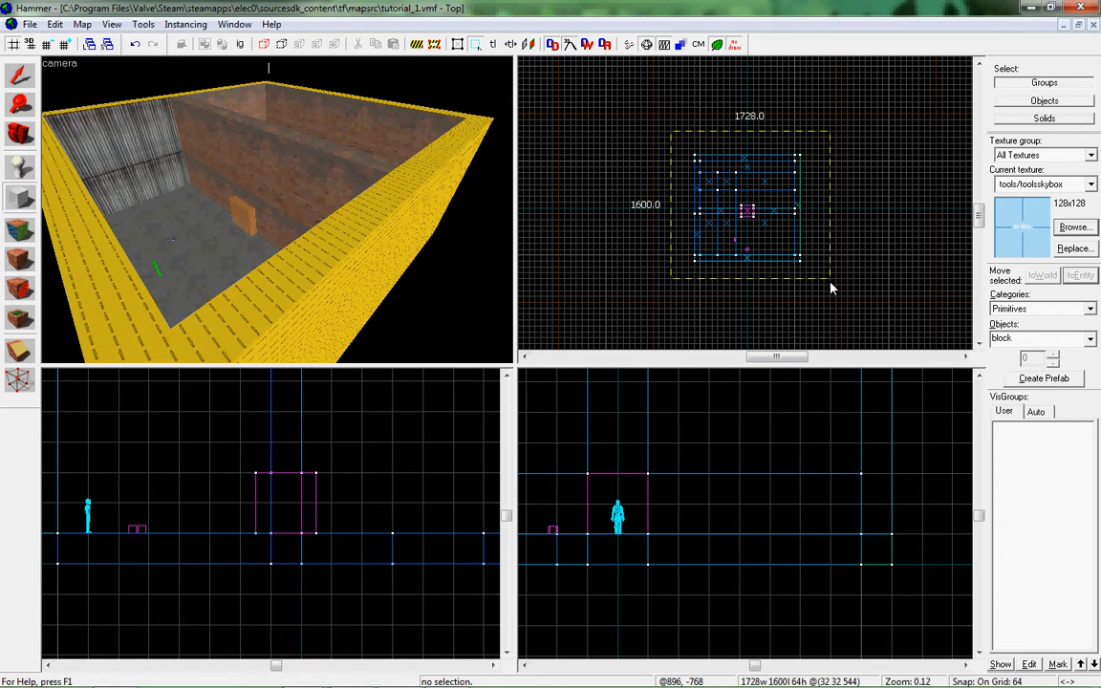
pyautogui.scroll(-8, 621, 533)
pyautogui.moveTo(624, 480); pyautogui.dragTo(612, 558)
pyautogui.moveTo(625, 462); pyautogui.dragTo(625, 460)
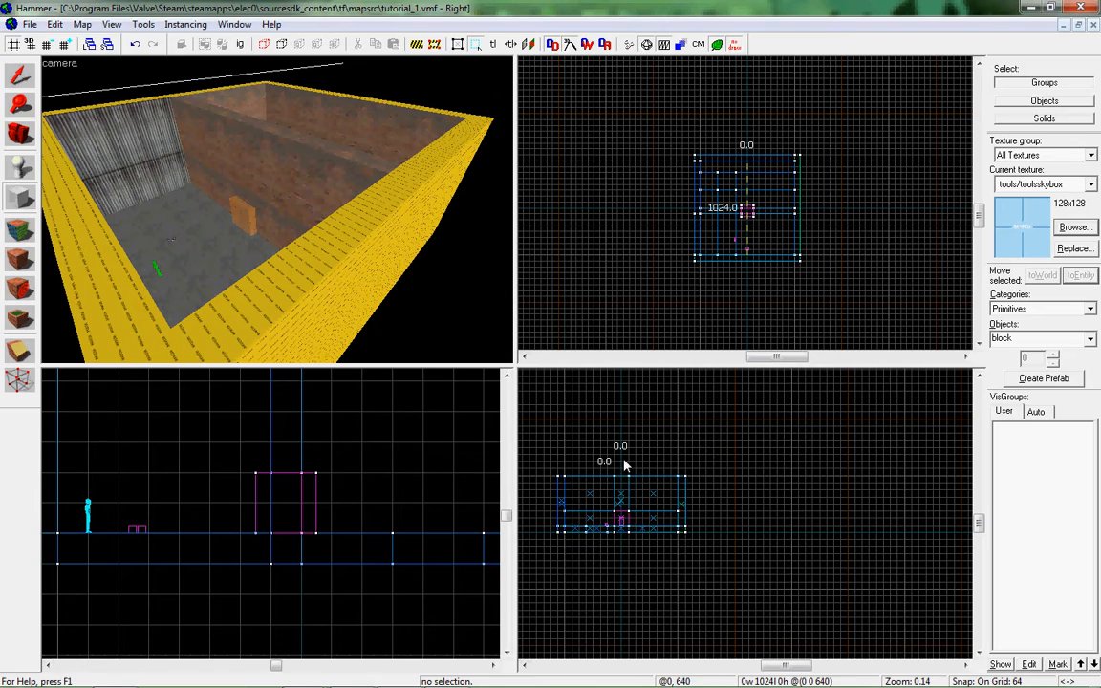
pyautogui.moveTo(538, 412); pyautogui.dragTo(717, 565)
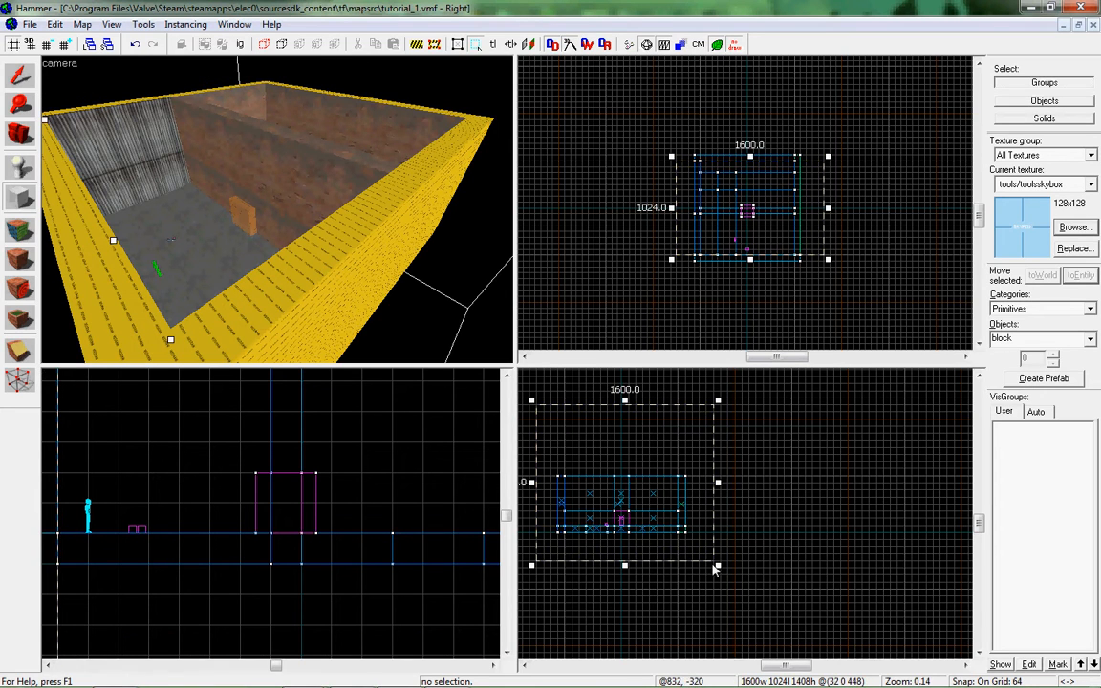
pyautogui.moveTo(750, 259); pyautogui.dragTo(750, 276)
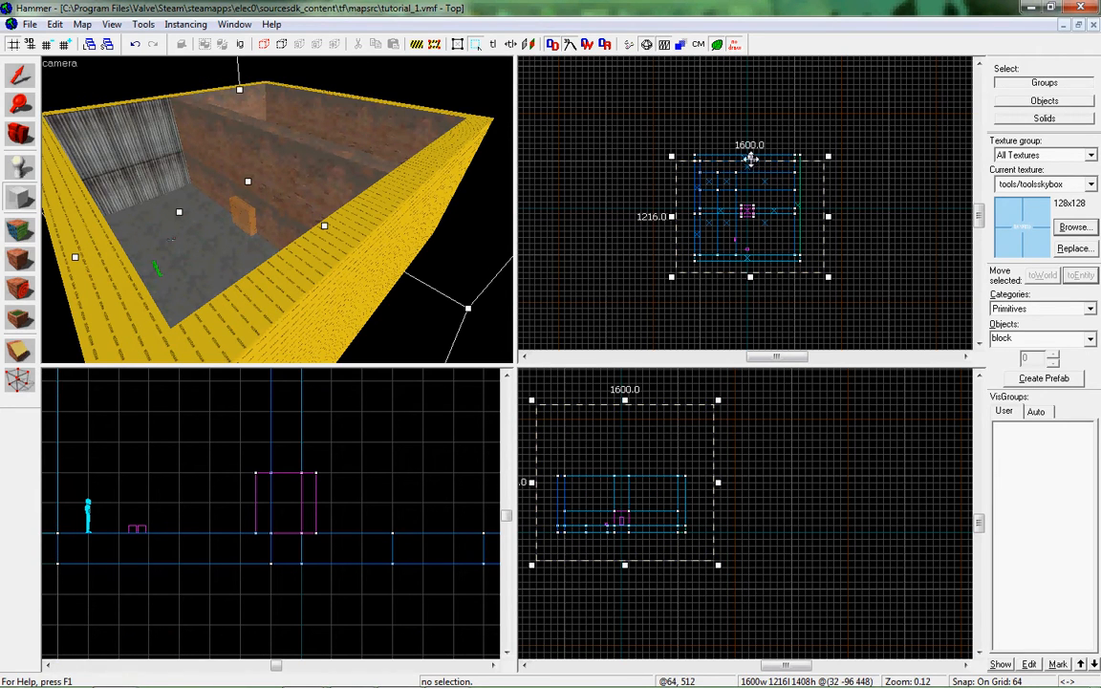
pyautogui.moveTo(750, 157); pyautogui.dragTo(750, 142)
pyautogui.press('Return')
# Hollow out the skybox block with walls 32 units thick.
pyautogui.scroll(3, 285, 214)
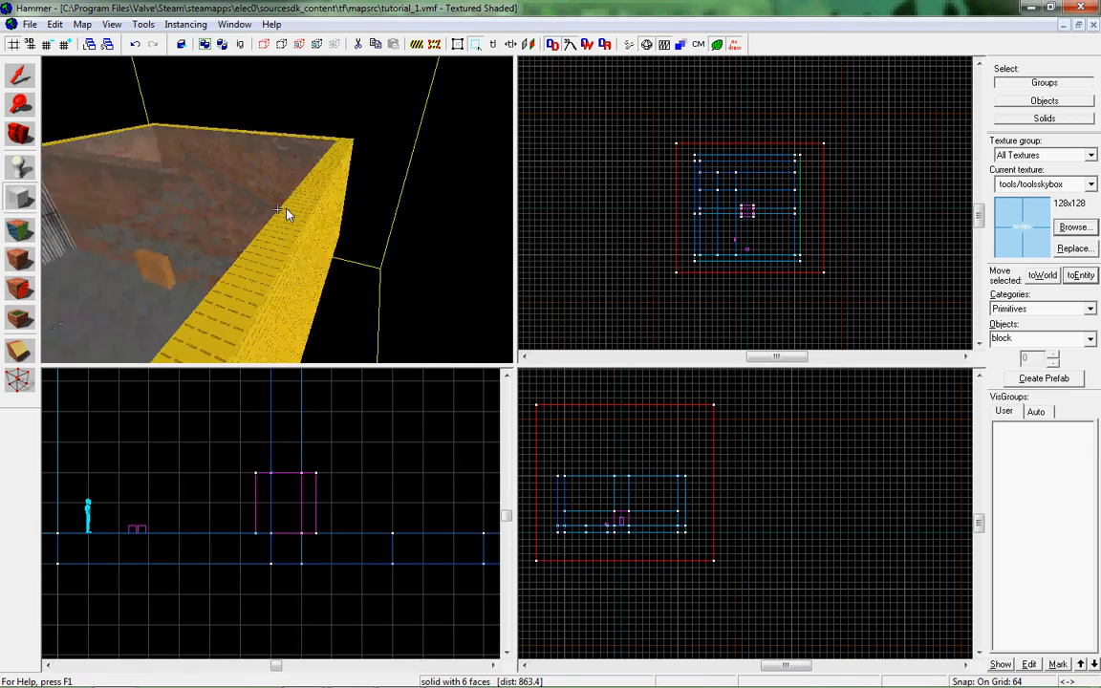
pyautogui.scroll(10, 282, 215)
pyautogui.scroll(-5, 277, 214)
pyautogui.scroll(6, 280, 214)
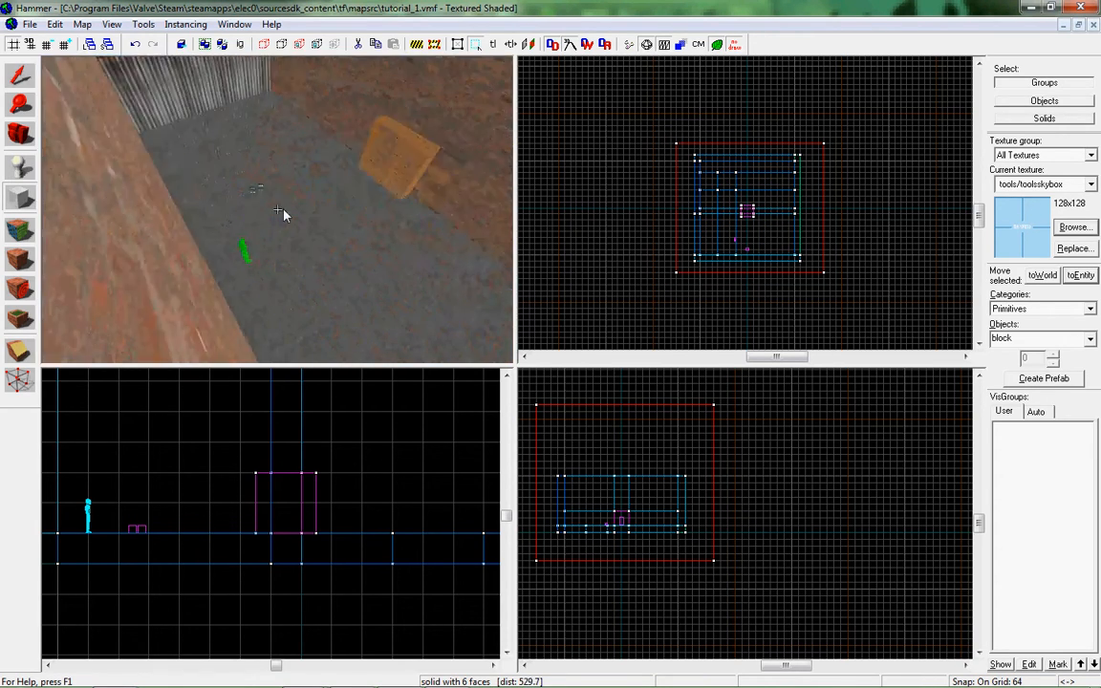
pyautogui.scroll(-10, 280, 214)
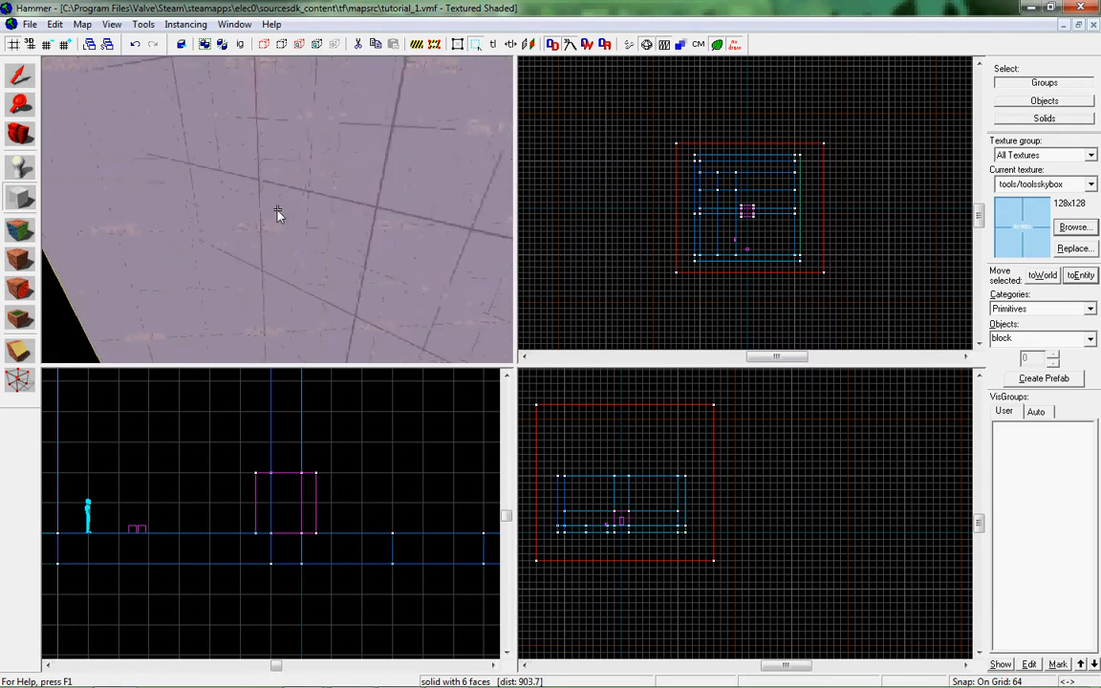
pyautogui.scroll(-6, 278, 214)
pyautogui.scroll(8, 278, 214)
pyautogui.scroll(-6, 279, 214)
pyautogui.click(151, 26)
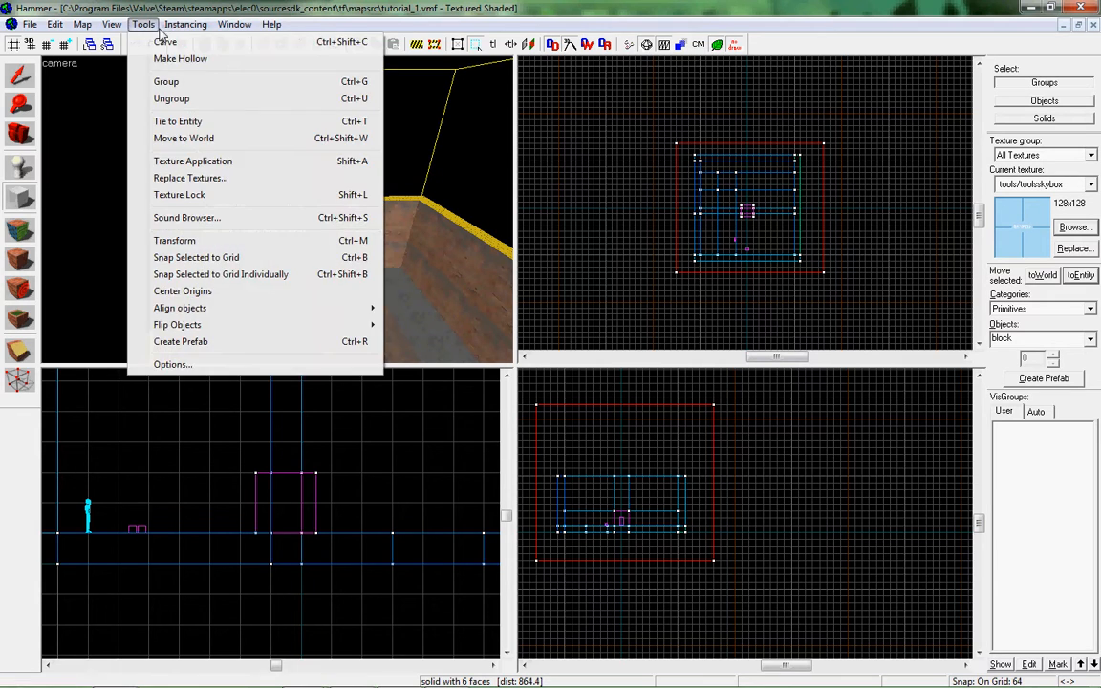
pyautogui.click(179, 59)
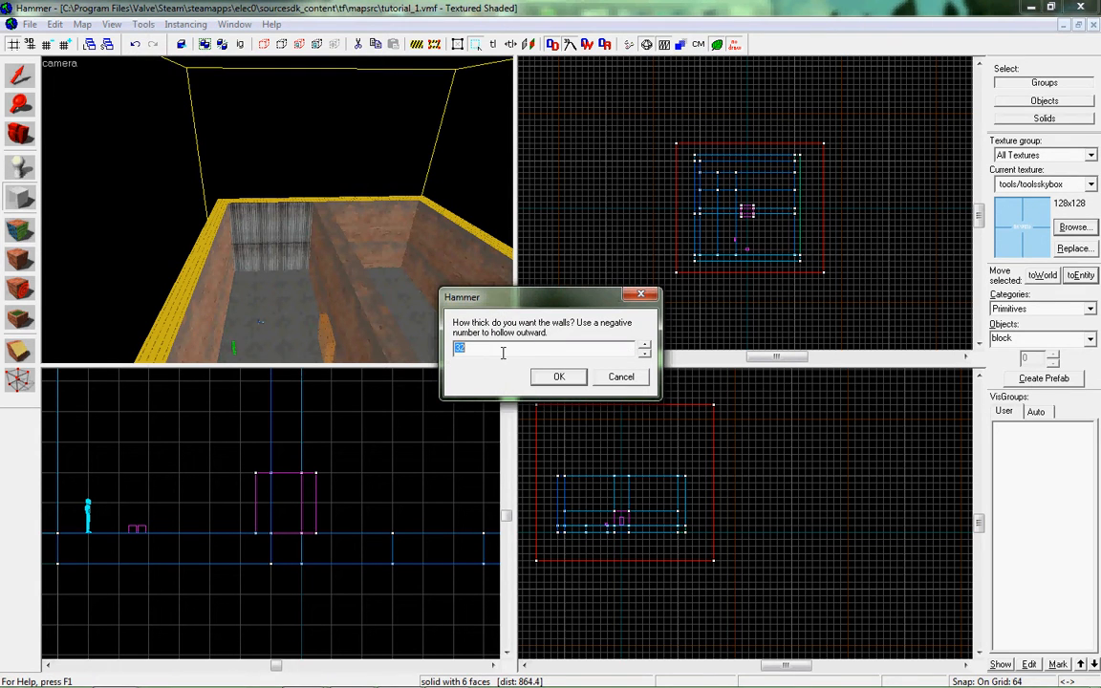
pyautogui.press('Return')
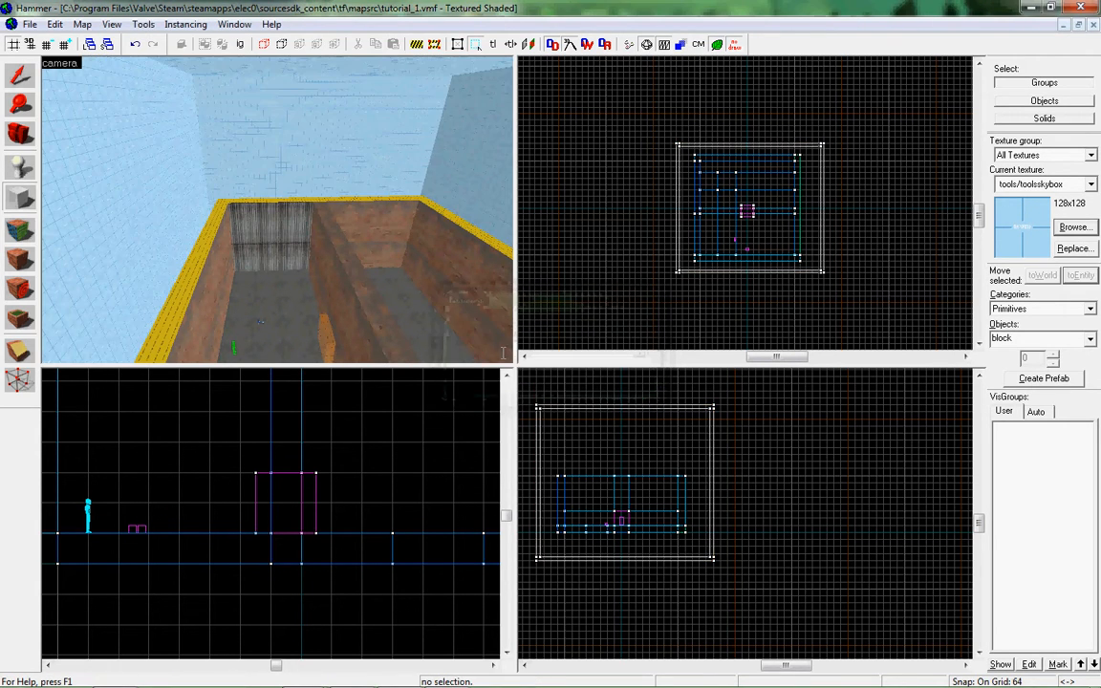
# Examine the open-topped building and the skybox walls around it from above and from inside the rooms.
pyautogui.scroll(5, 277, 214)
pyautogui.press('w')
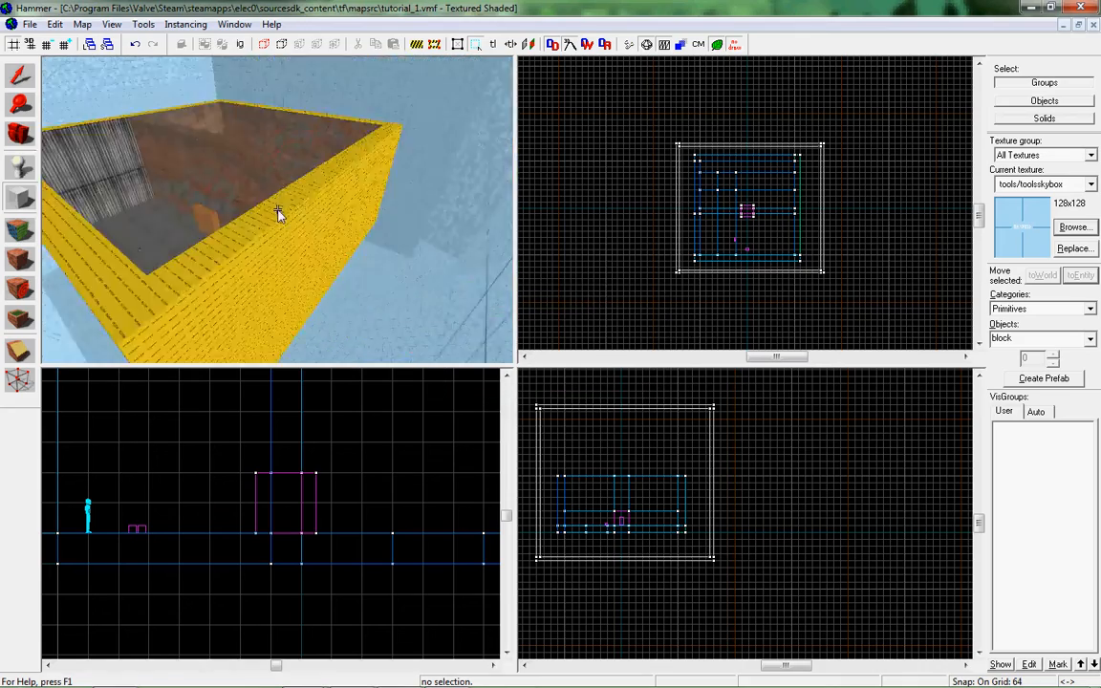
pyautogui.press('w')
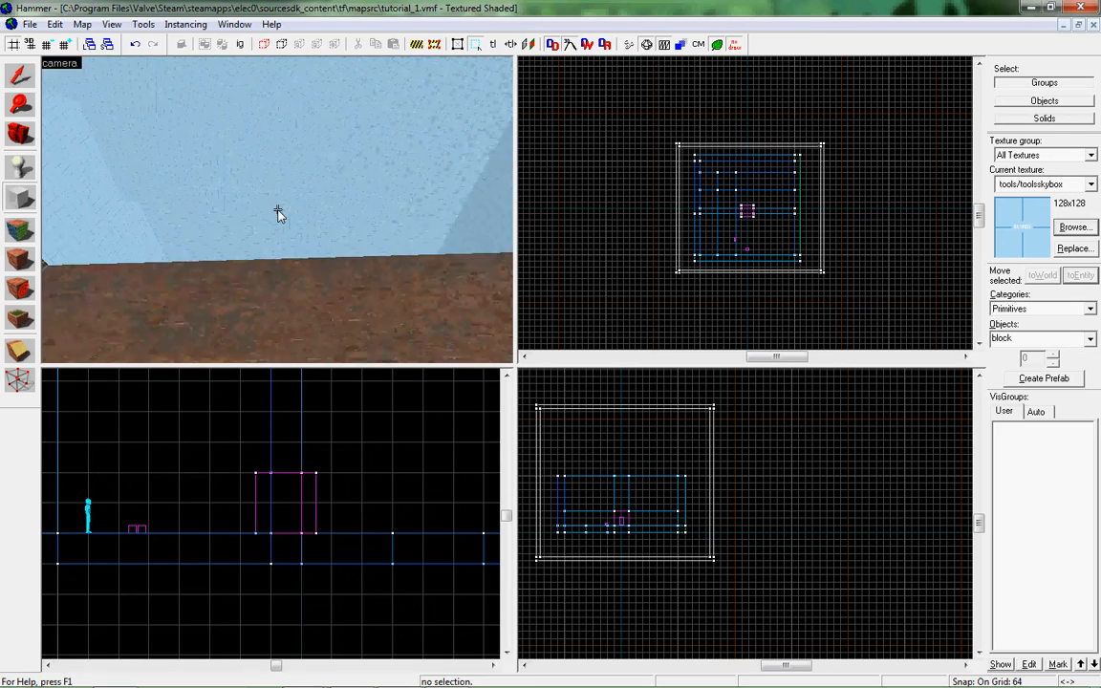
pyautogui.press('z')
pyautogui.press('z')
pyautogui.press('s')
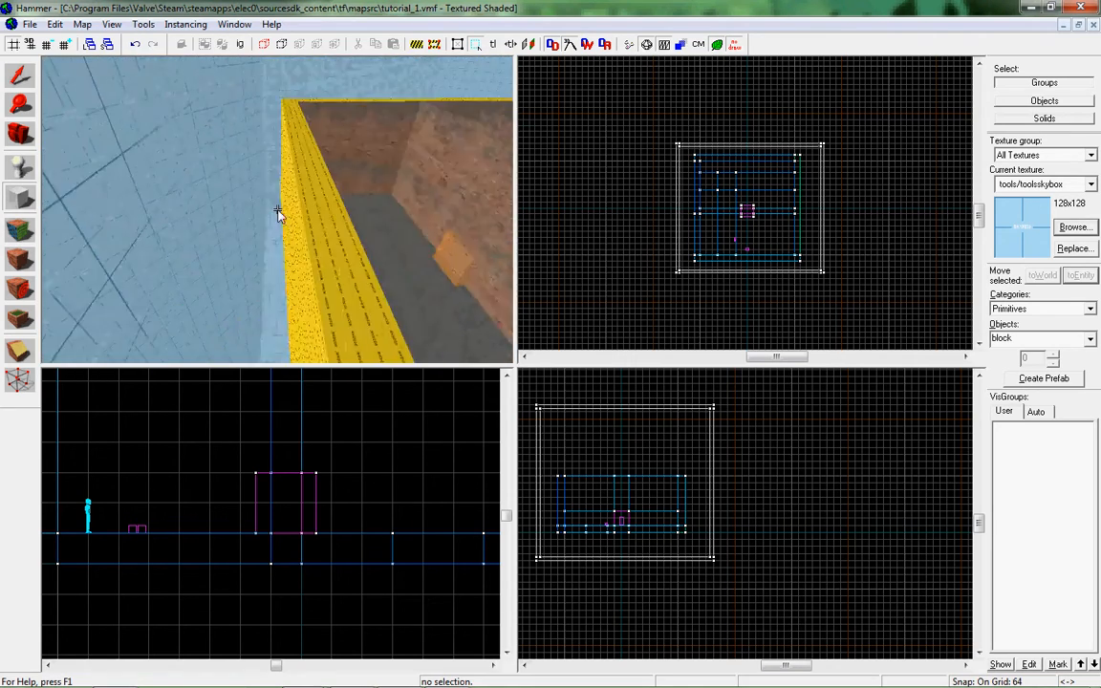
pyautogui.press('w')
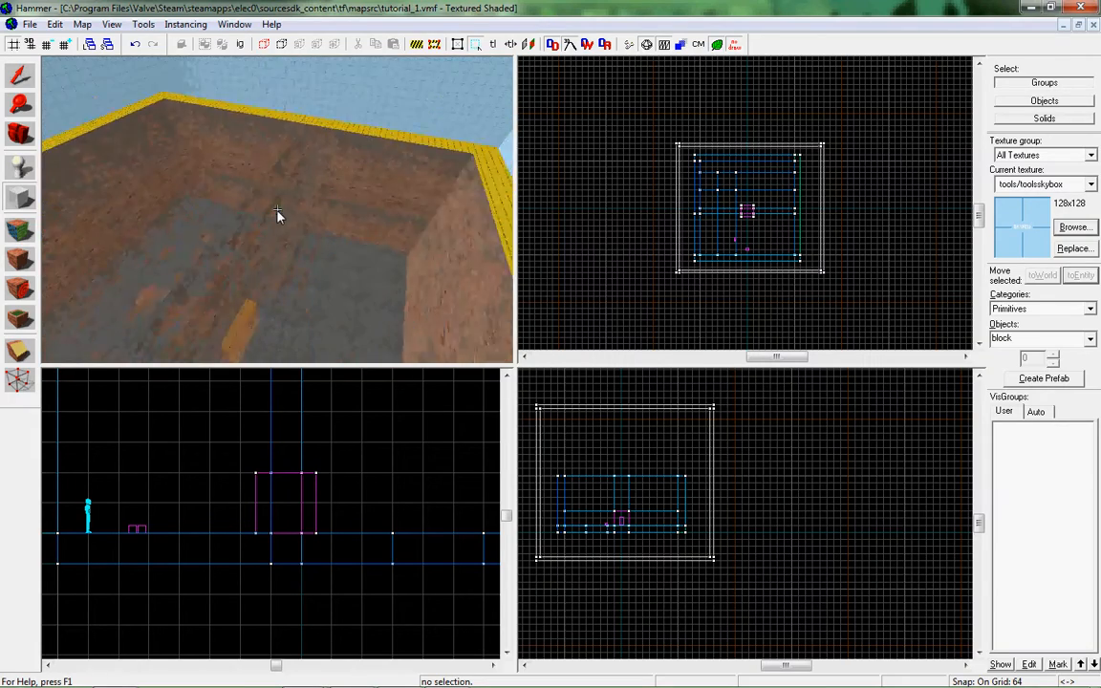
pyautogui.press('s')
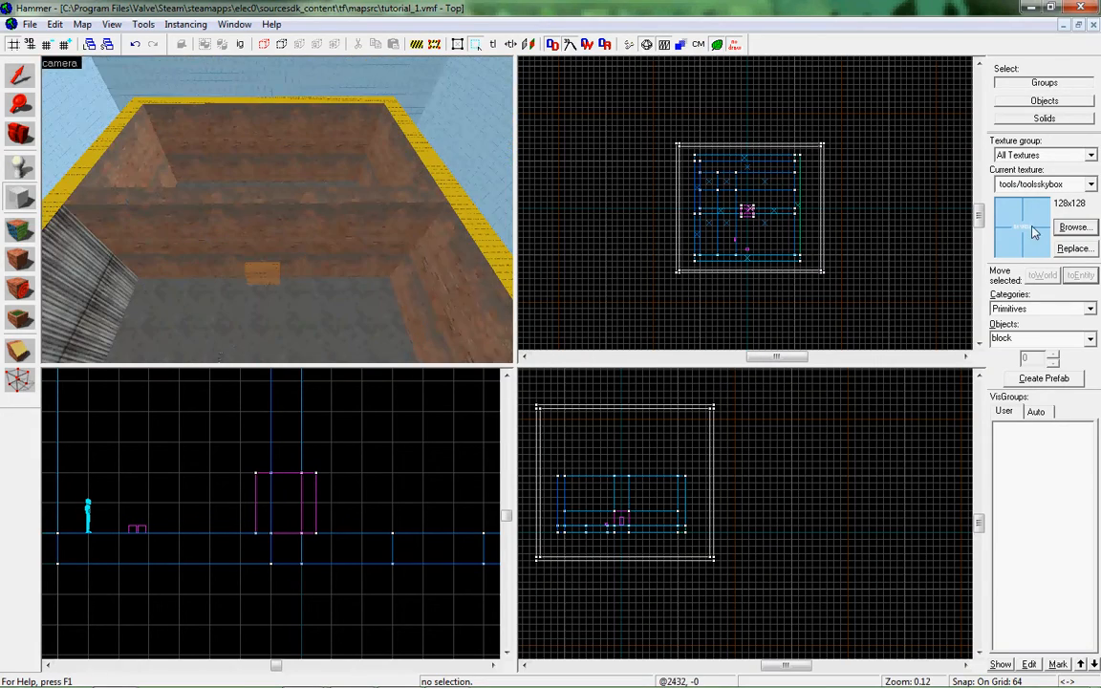
# Filter the texture browser by sky and look through the available skybox textures.
pyautogui.click(1073, 227)
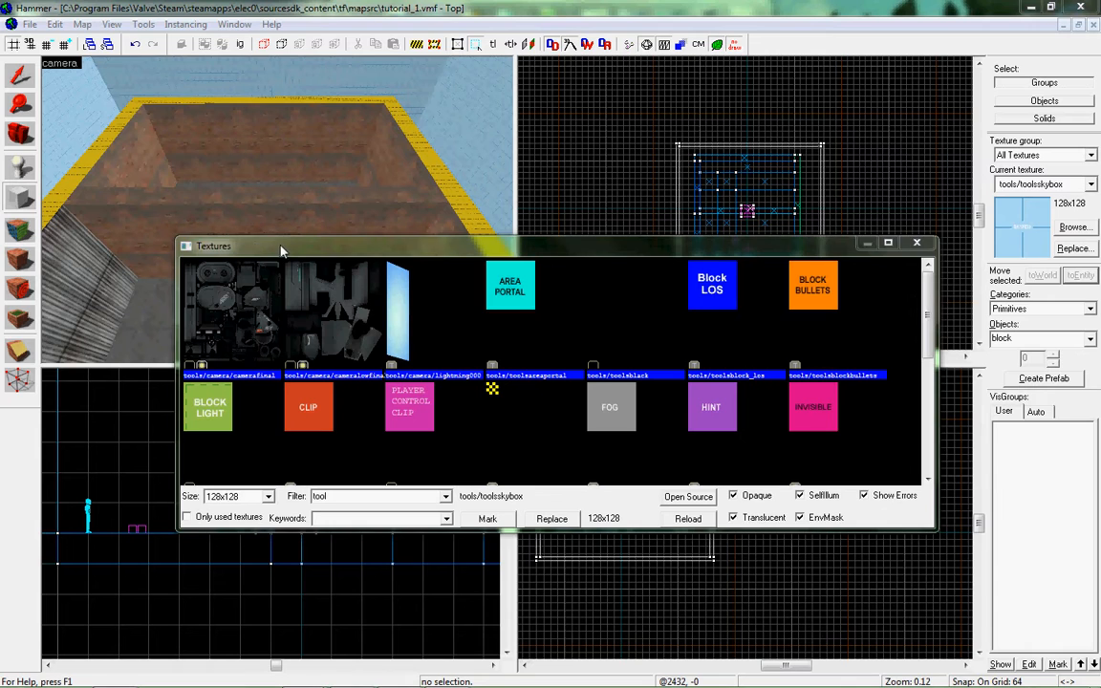
pyautogui.write('skybox')
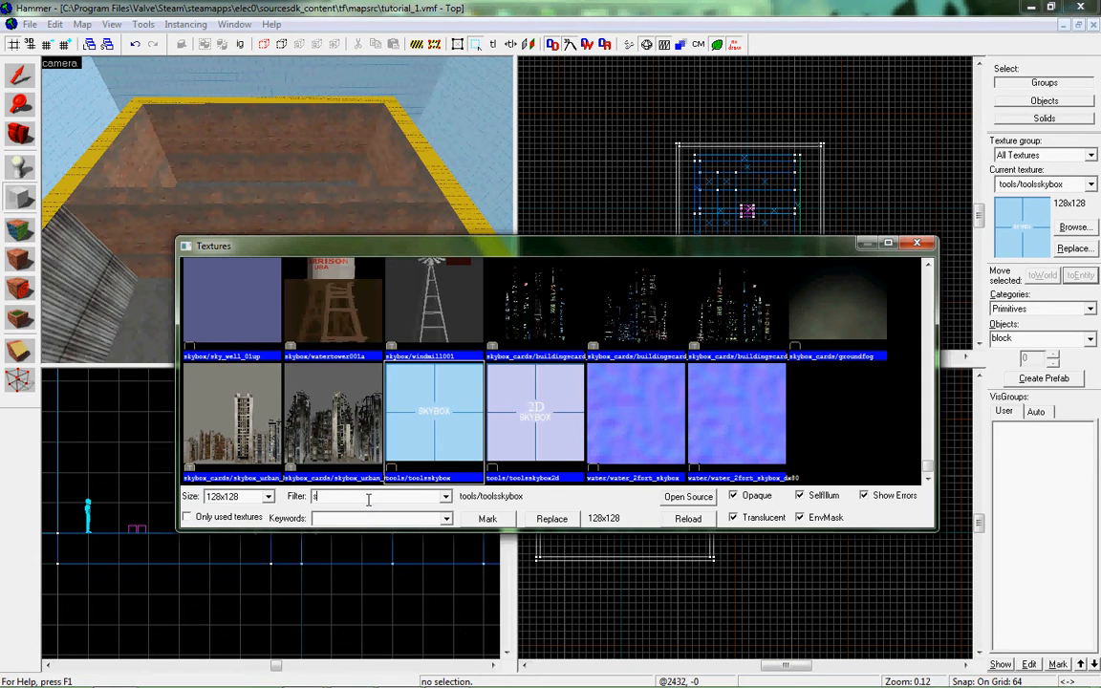
pyautogui.click(428, 410)
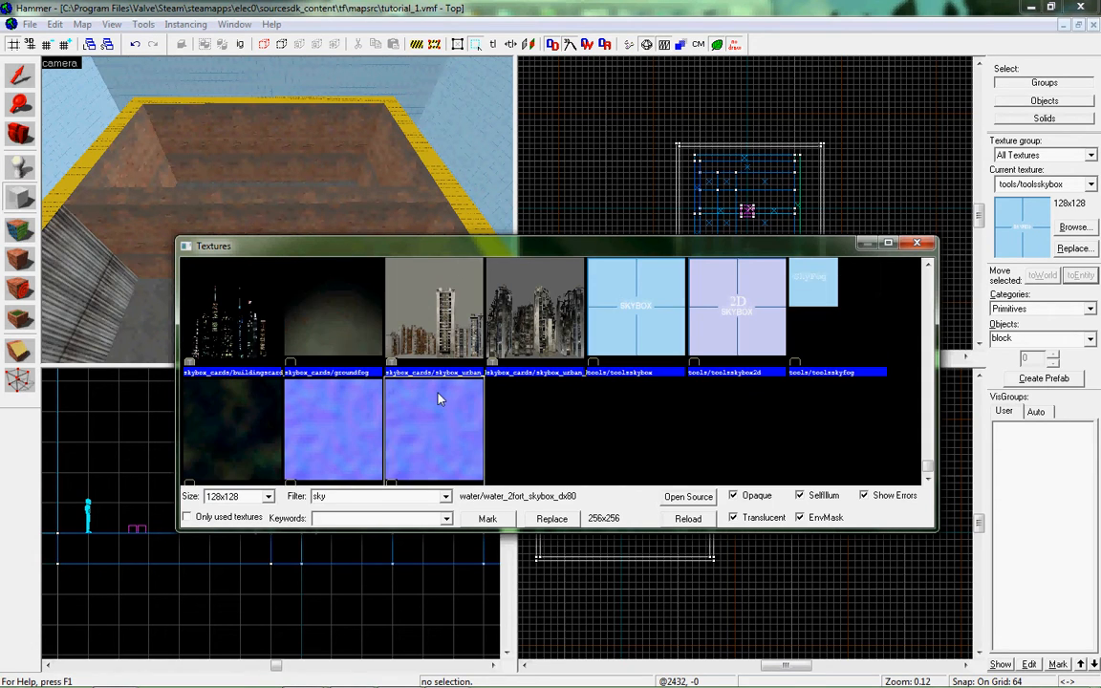
pyautogui.scroll(5, 440, 397)
pyautogui.scroll(1, 510, 411)
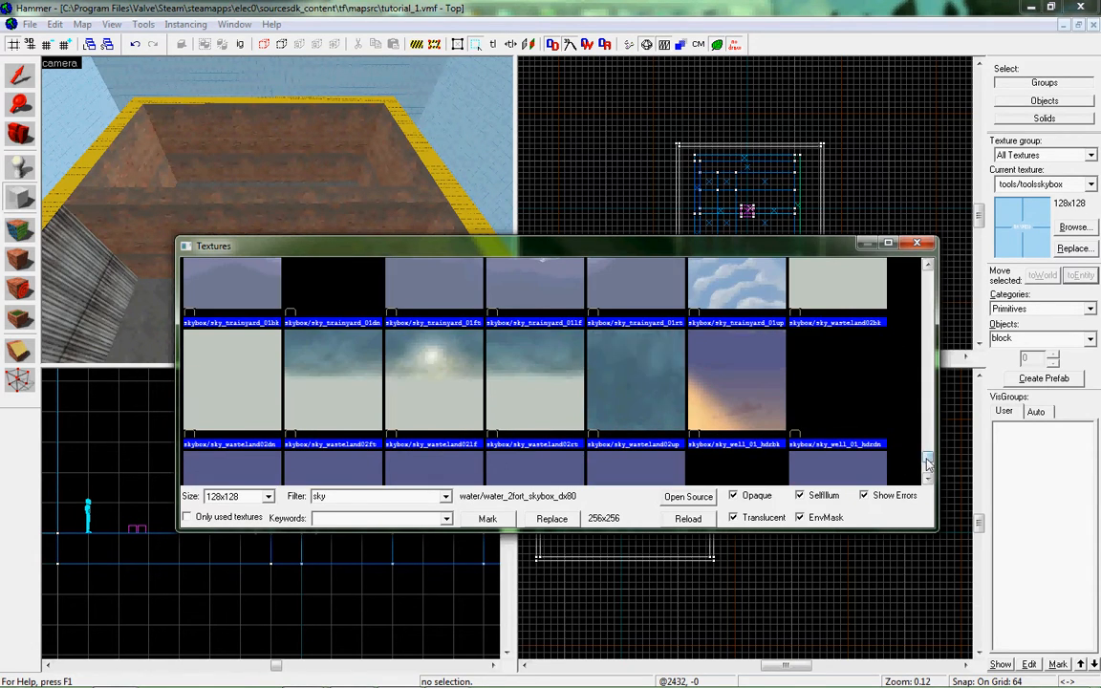
pyautogui.moveTo(927, 460); pyautogui.dragTo(927, 288)
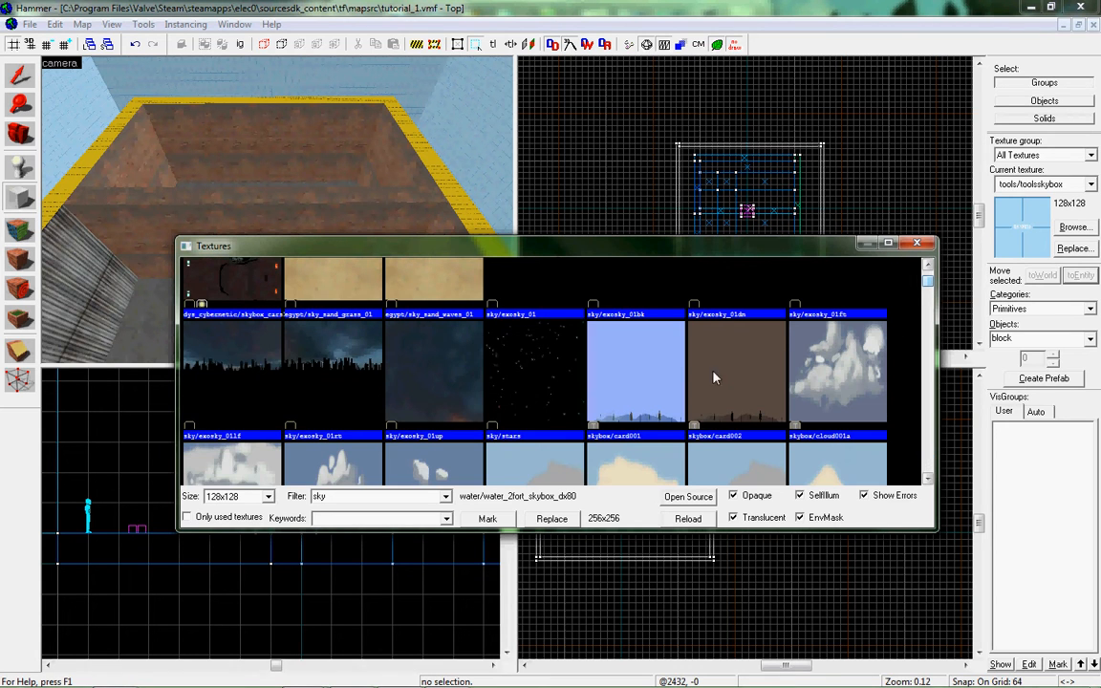
pyautogui.scroll(-5, 669, 375)
pyautogui.scroll(-5, 669, 375)
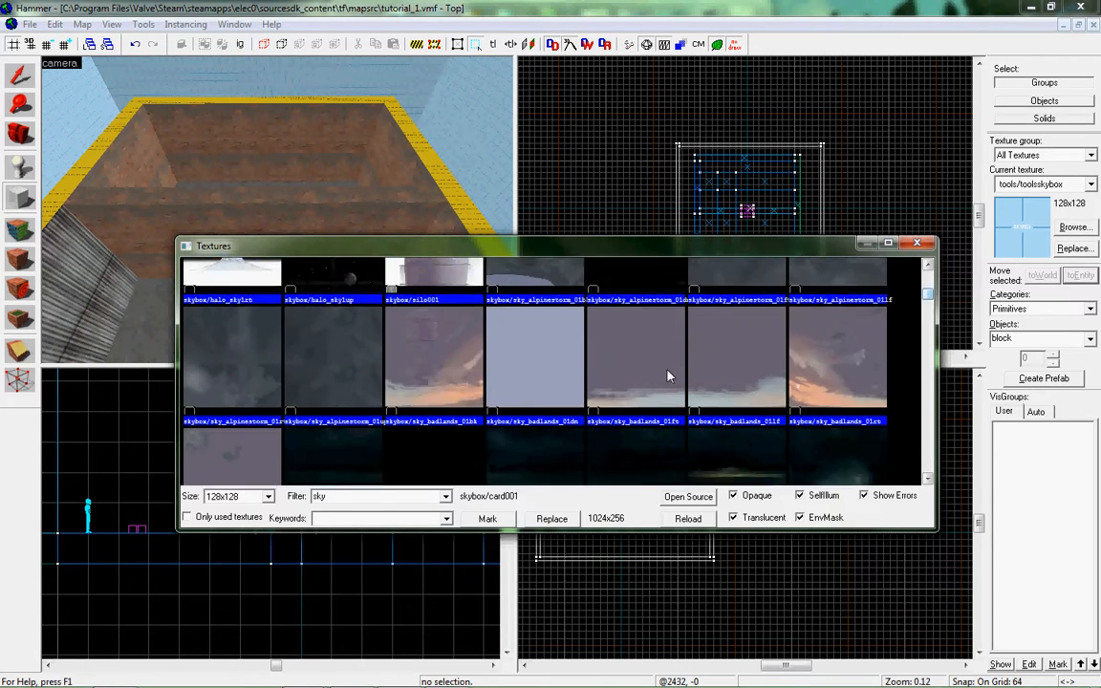
pyautogui.scroll(-1, 669, 376)
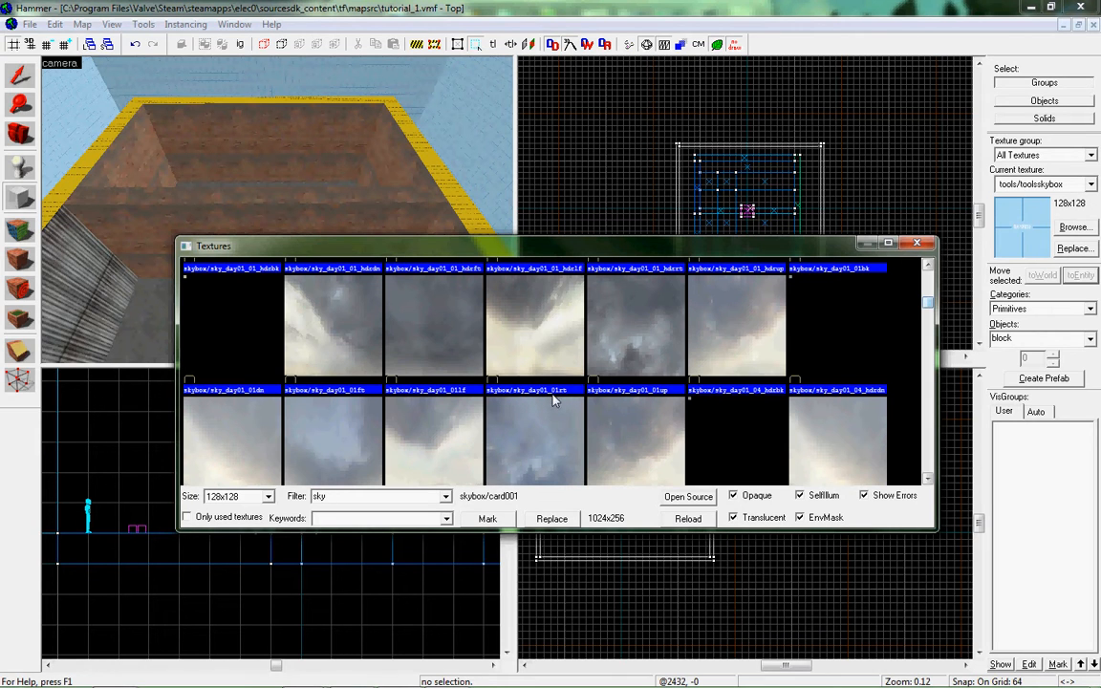
pyautogui.click(918, 244)
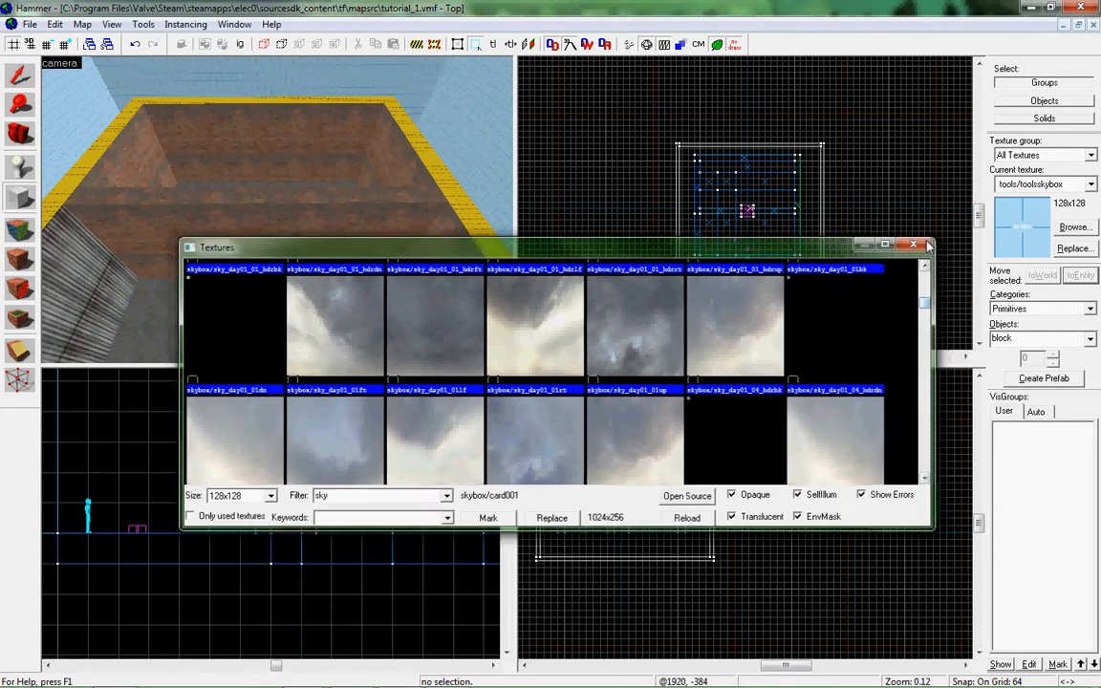
# Check the SkyBox Texture Name in the map properties, then cancel the dialog and clear the selection.
pyautogui.click(112, 25)
pyautogui.moveTo(89, 30)
pyautogui.click(128, 295)
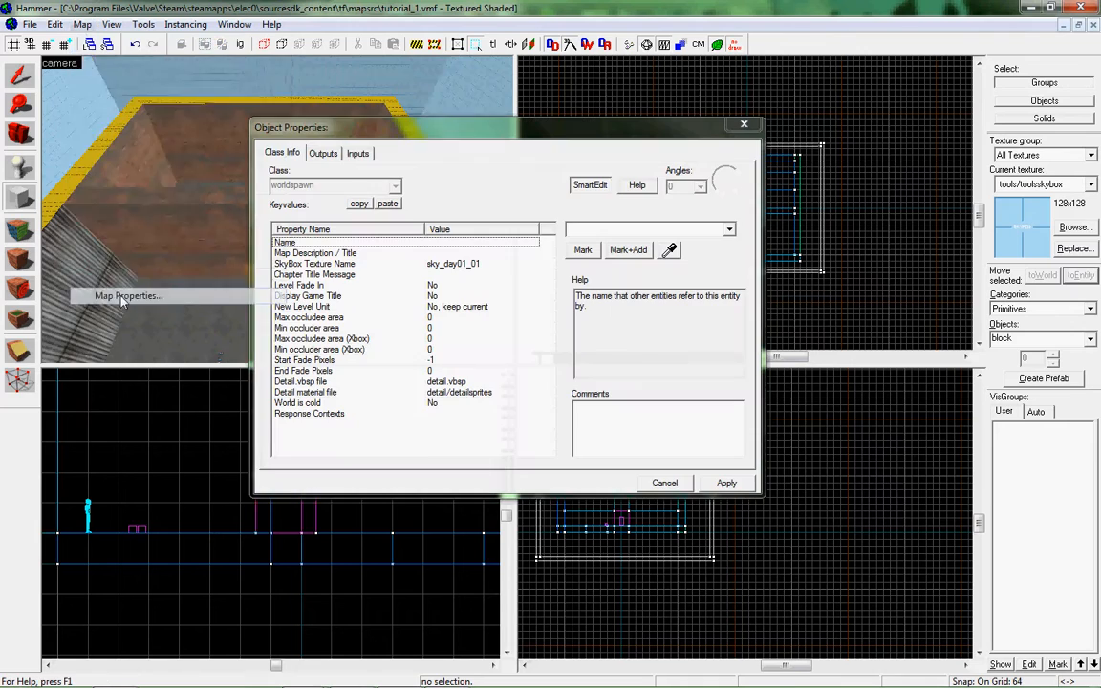
pyautogui.click(441, 267)
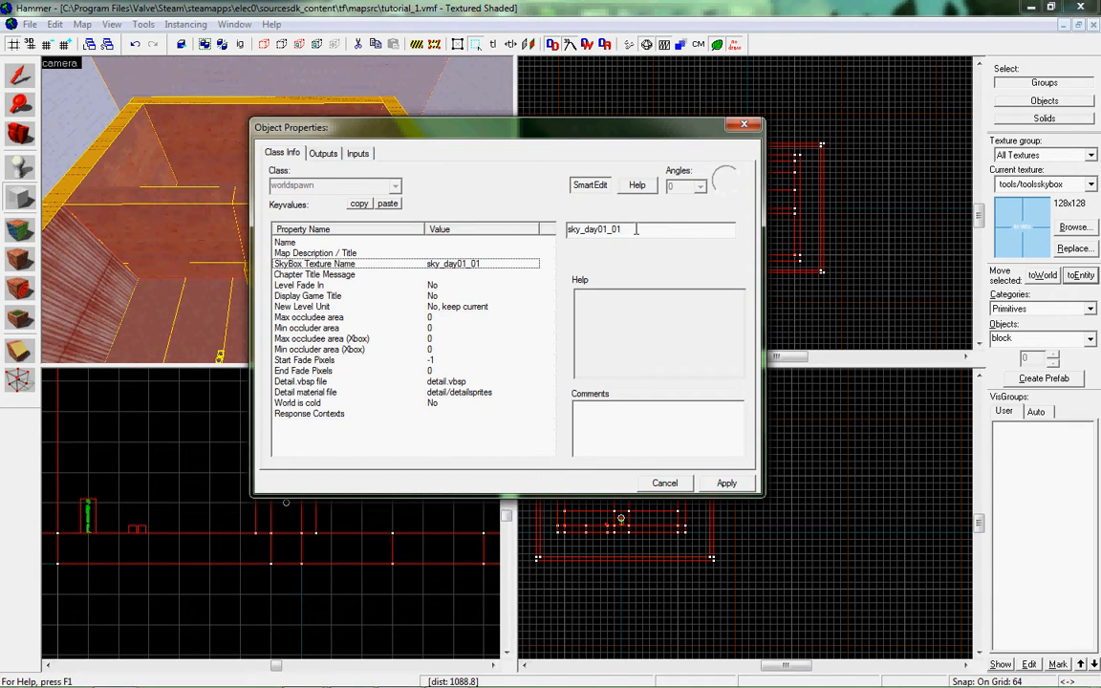
pyautogui.click(407, 88)
pyautogui.click(620, 223)
pyautogui.click(449, 438)
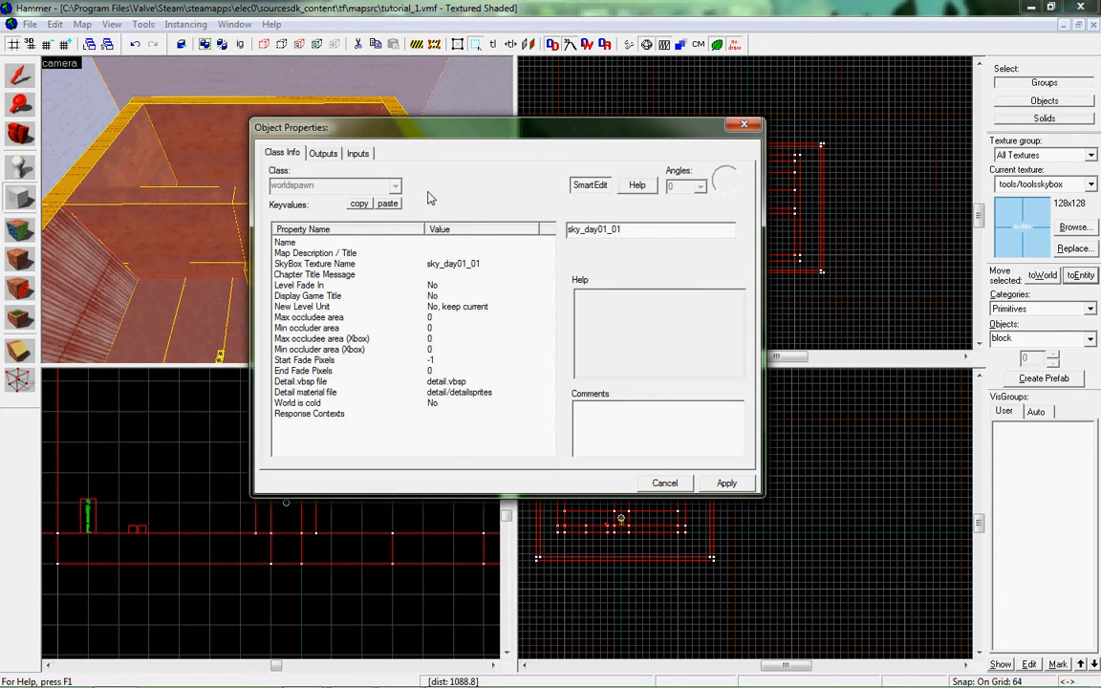
pyautogui.click(368, 245)
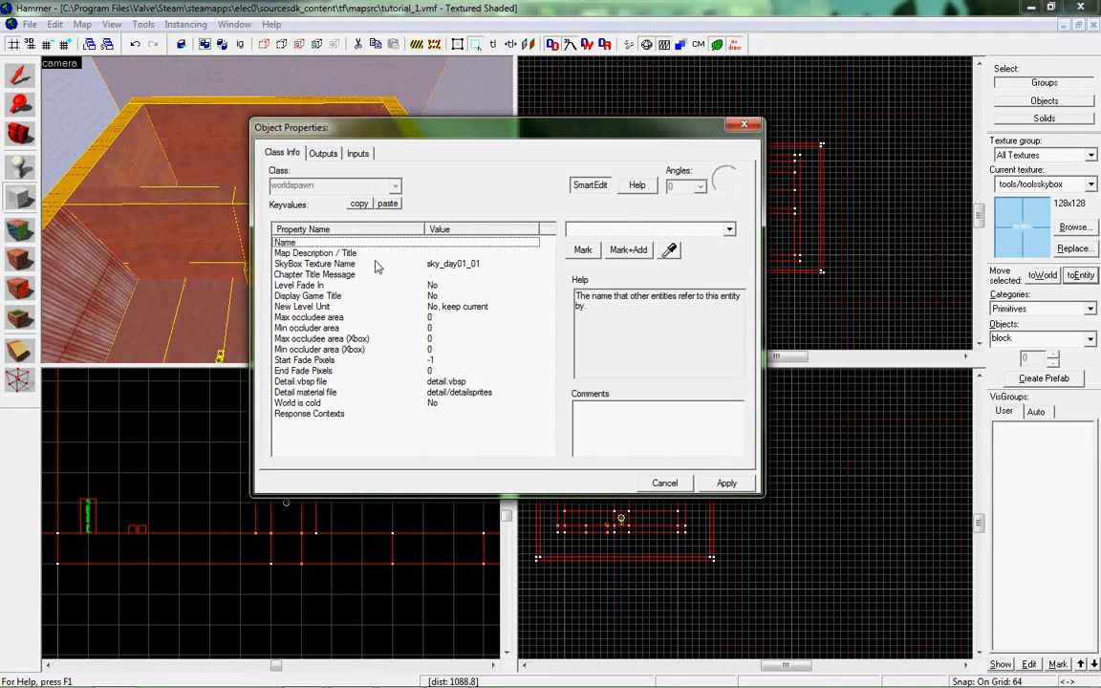
pyautogui.click(414, 253)
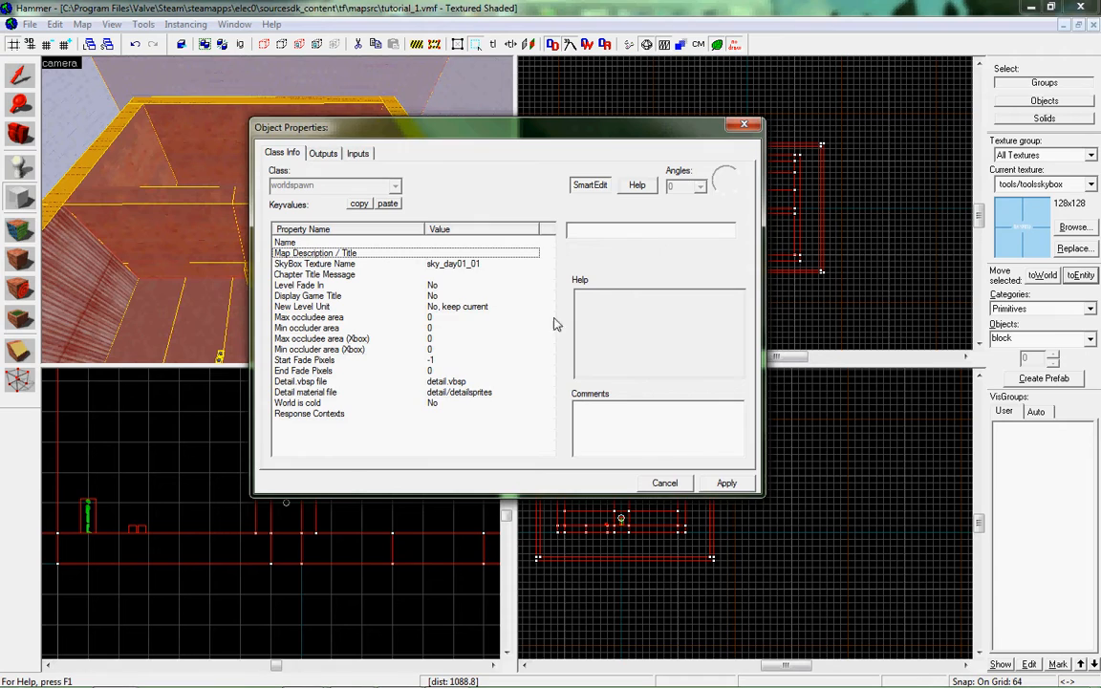
pyautogui.click(664, 483)
pyautogui.scroll(-4, 630, 255)
pyautogui.press('Escape')
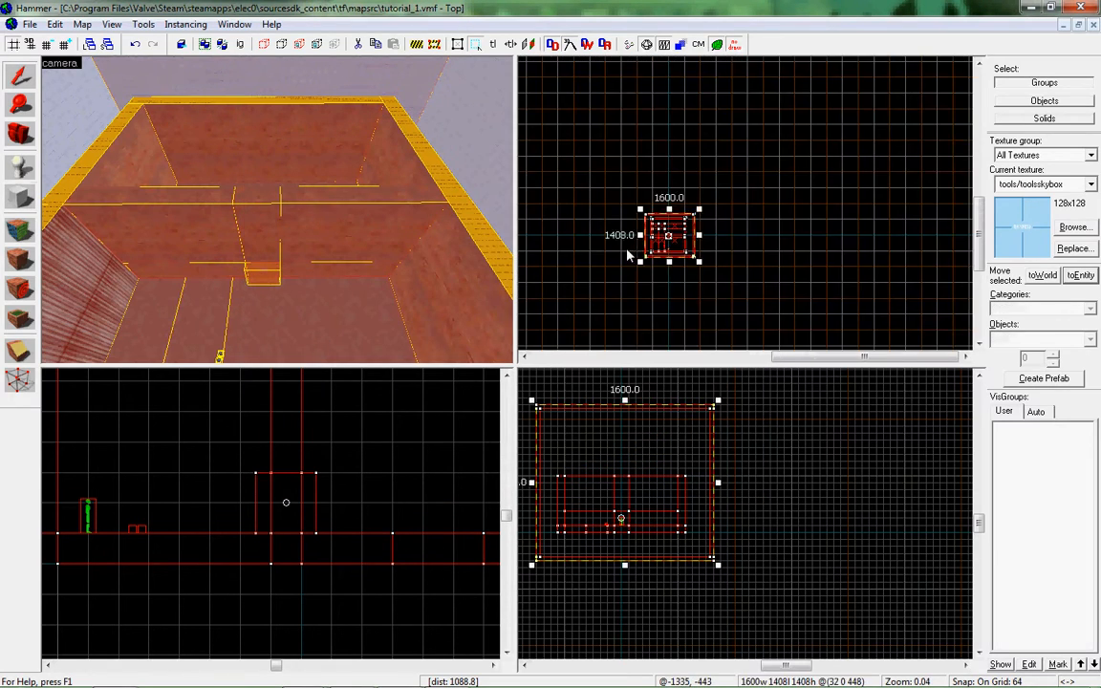
pyautogui.scroll(5, 631, 255)
pyautogui.press('Escape')
# Shrink the hollow skybox group to 1216 by 1216 units in plan so its walls fit closely around the building.
pyautogui.press('z')
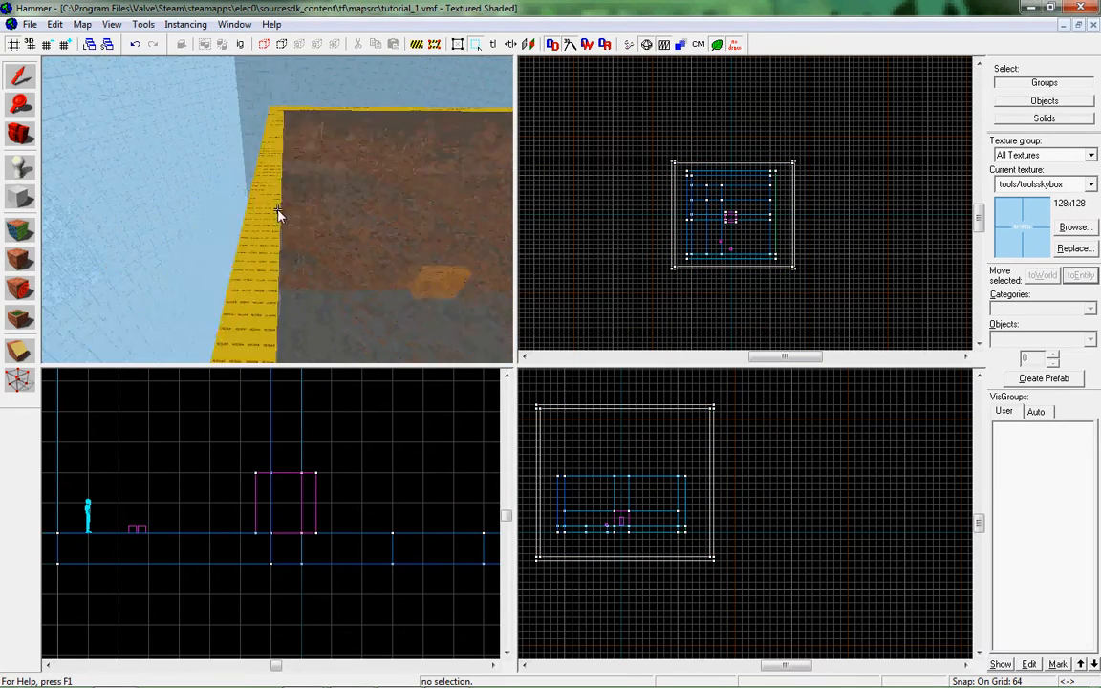
pyautogui.press('z')
pyautogui.click(278, 210)
pyautogui.scroll(3, 690, 204)
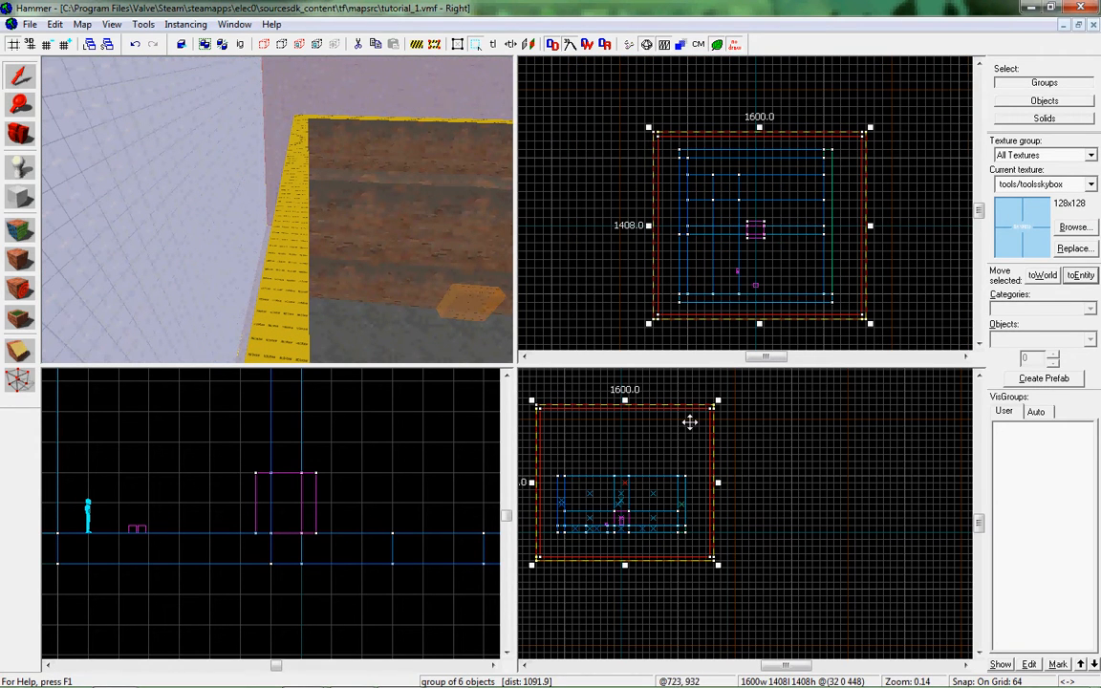
pyautogui.scroll(8, 886, 235)
pyautogui.moveTo(849, 210); pyautogui.dragTo(782, 214)
pyautogui.scroll(-5, 762, 214)
pyautogui.scroll(7, 695, 142)
pyautogui.moveTo(680, 122); pyautogui.dragTo(676, 160)
pyautogui.scroll(-3, 669, 167)
pyautogui.moveTo(626, 313); pyautogui.dragTo(670, 252)
pyautogui.scroll(-1, 662, 309)
pyautogui.press('Down')
pyautogui.press('Right')
pyautogui.press('Down')
pyautogui.scroll(4, 663, 297)
# Lower the top of the skybox group to reduce its height to 1024 units.
pyautogui.press('z')
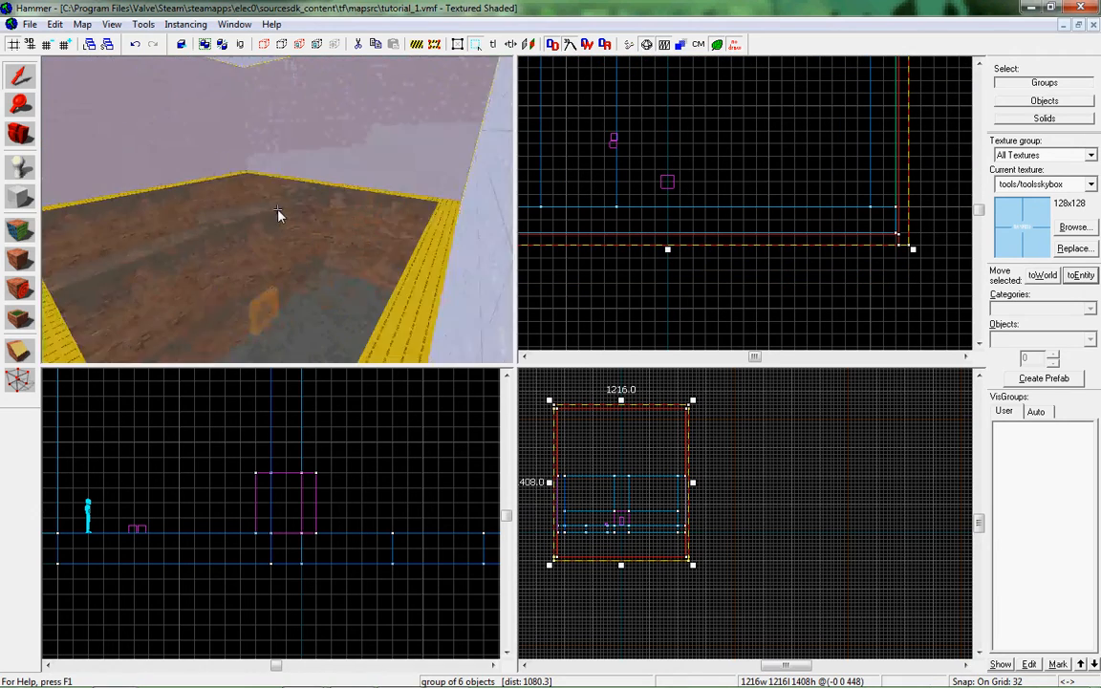
pyautogui.press('w')
pyautogui.press('z')
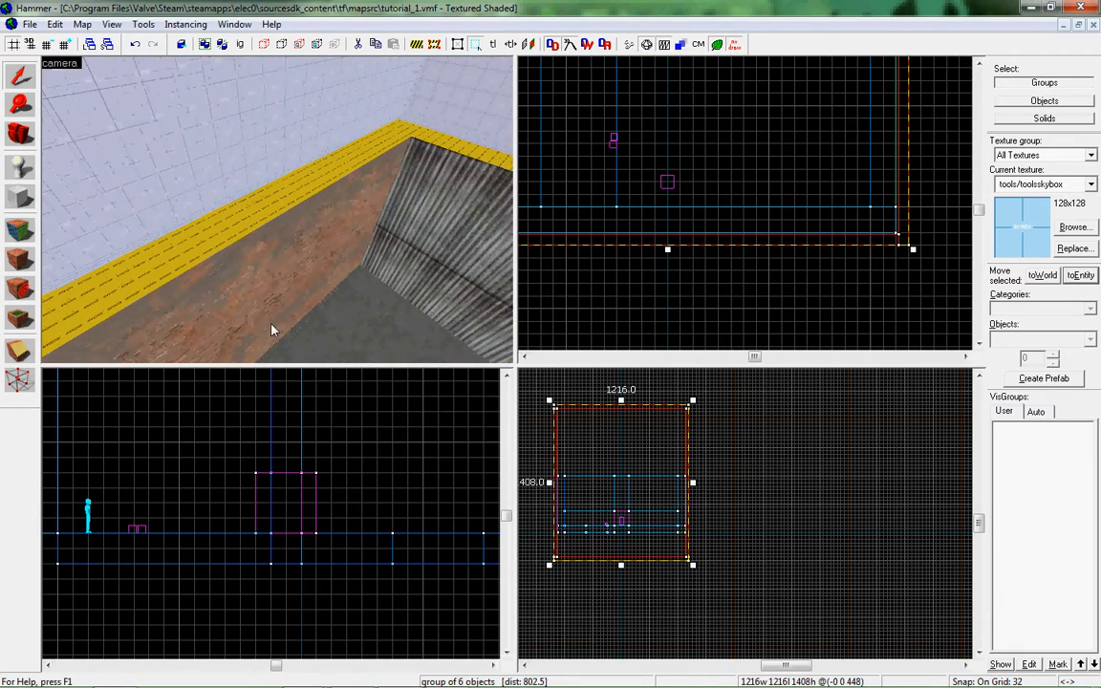
pyautogui.press('z')
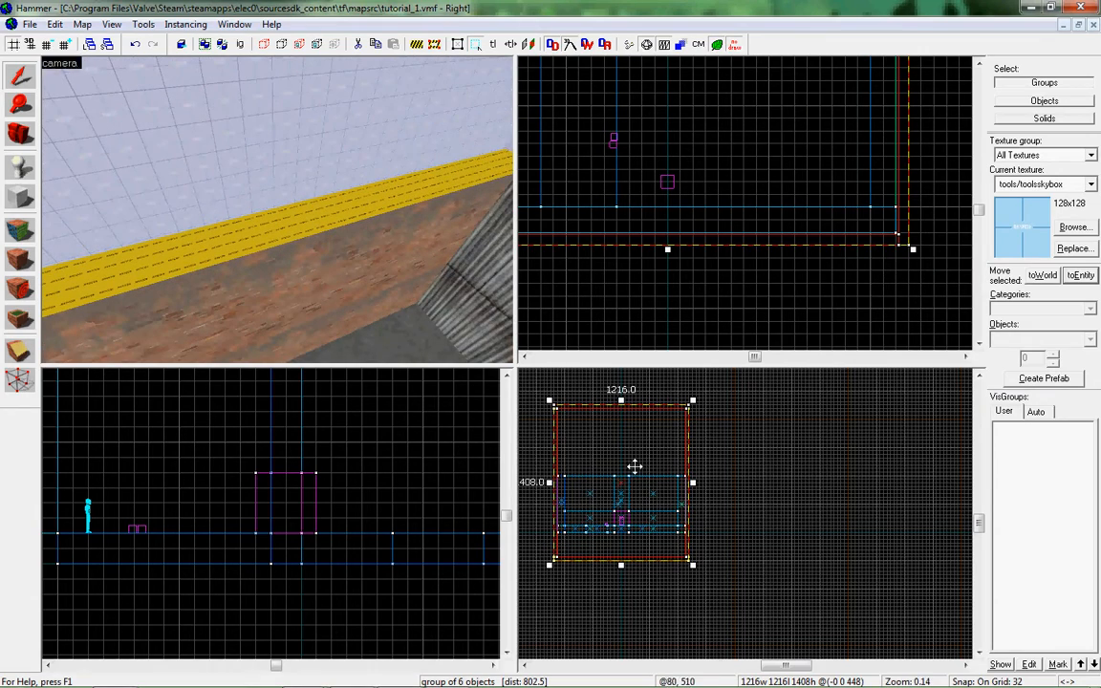
pyautogui.scroll(3, 621, 403)
pyautogui.moveTo(620, 399); pyautogui.dragTo(613, 486)
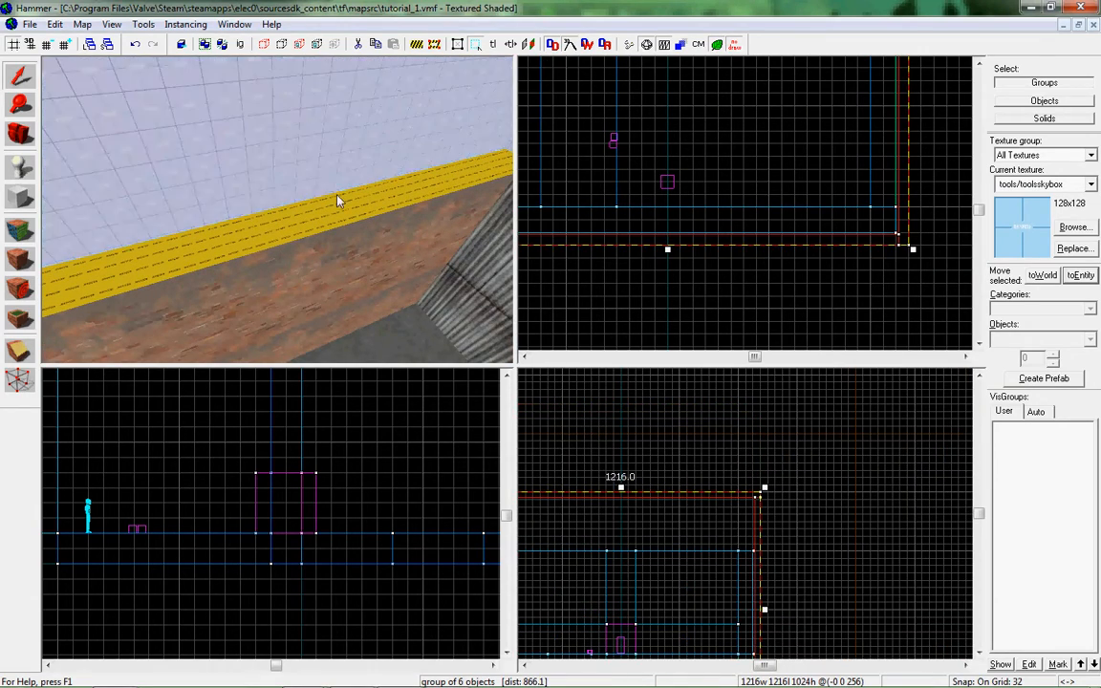
# Create a tools/toolsskybox block 192 units wide, 1152 units long and 32 units high on top of the building's walls.
pyautogui.press('z')
pyautogui.press('w')
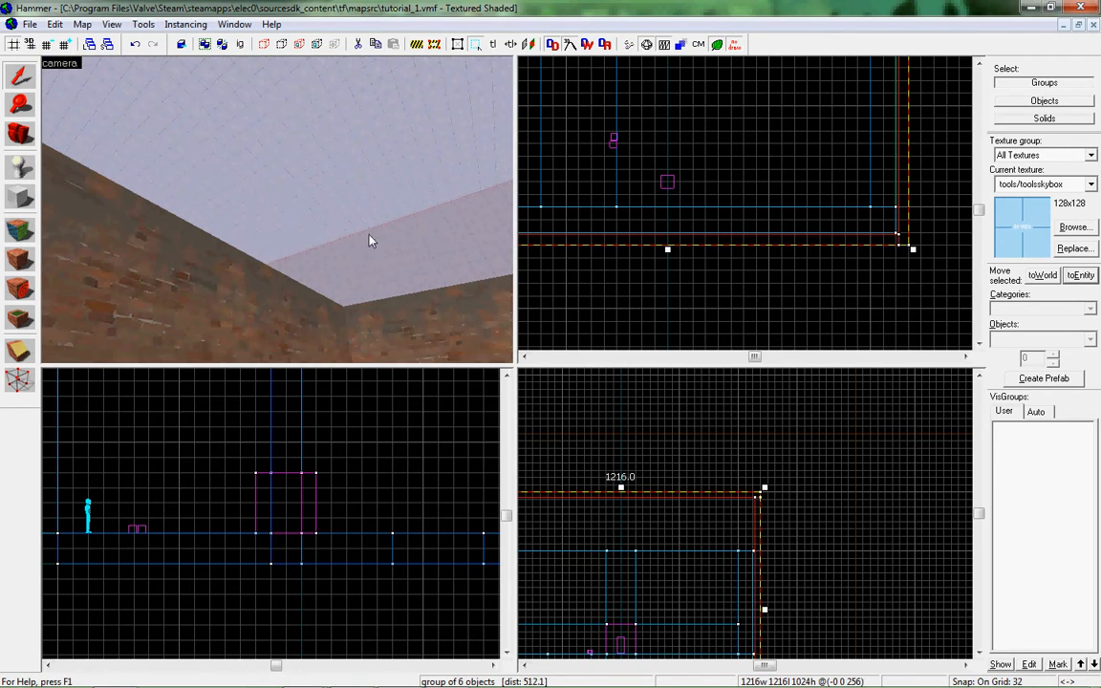
pyautogui.press('z')
pyautogui.press('z')
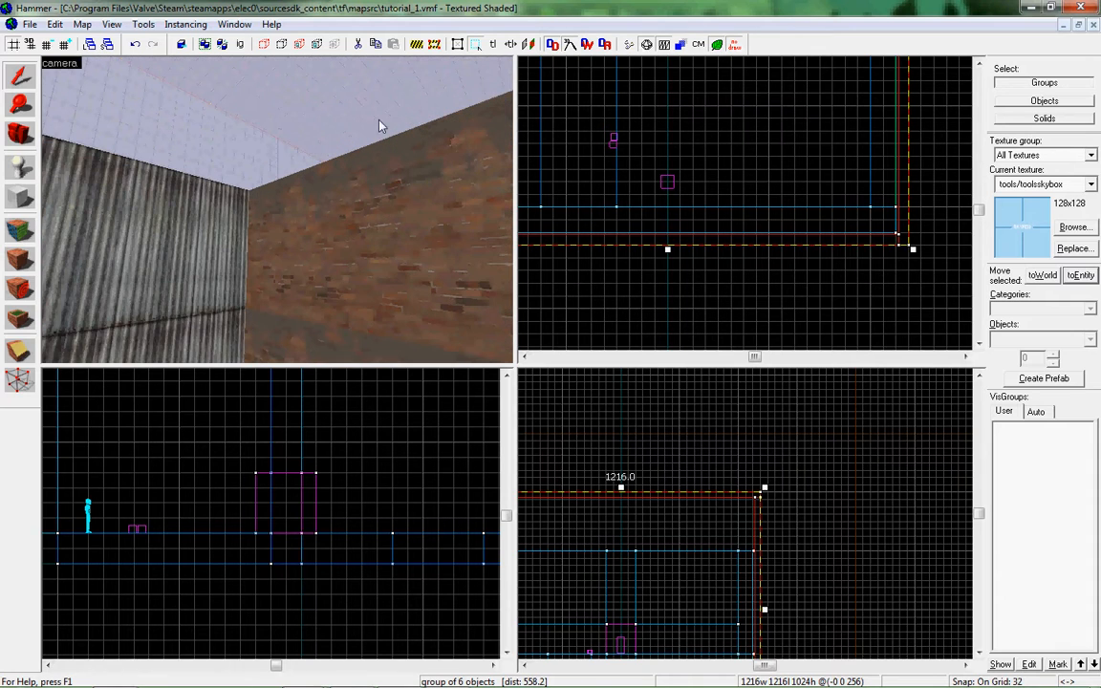
pyautogui.press('z')
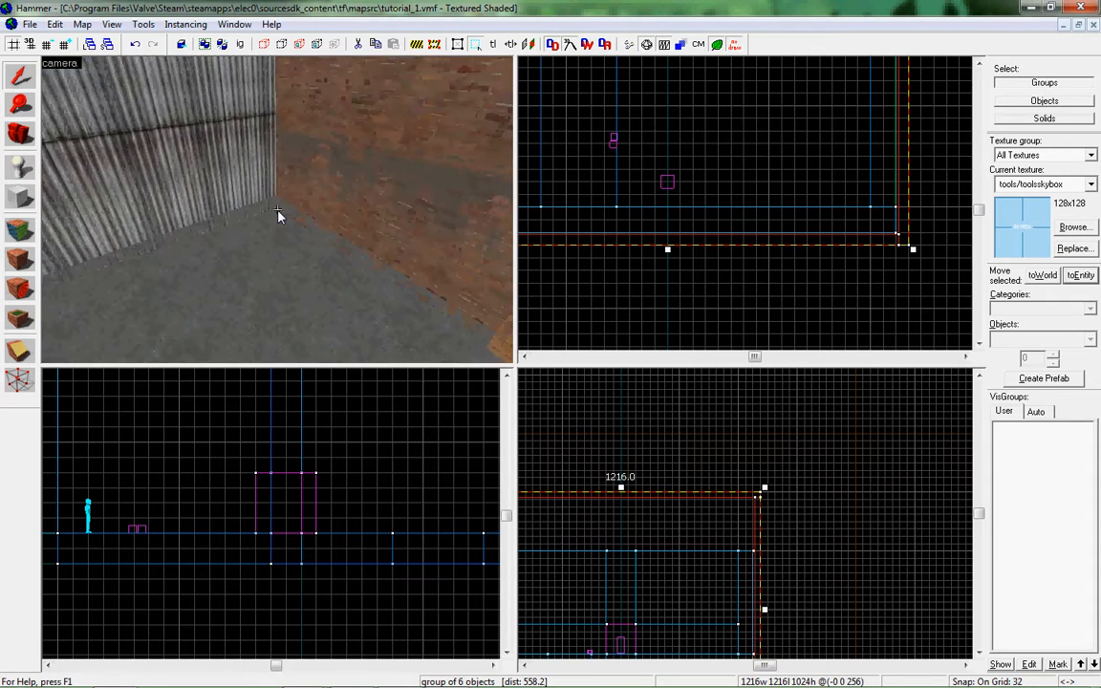
pyautogui.press('z')
pyautogui.click(279, 249)
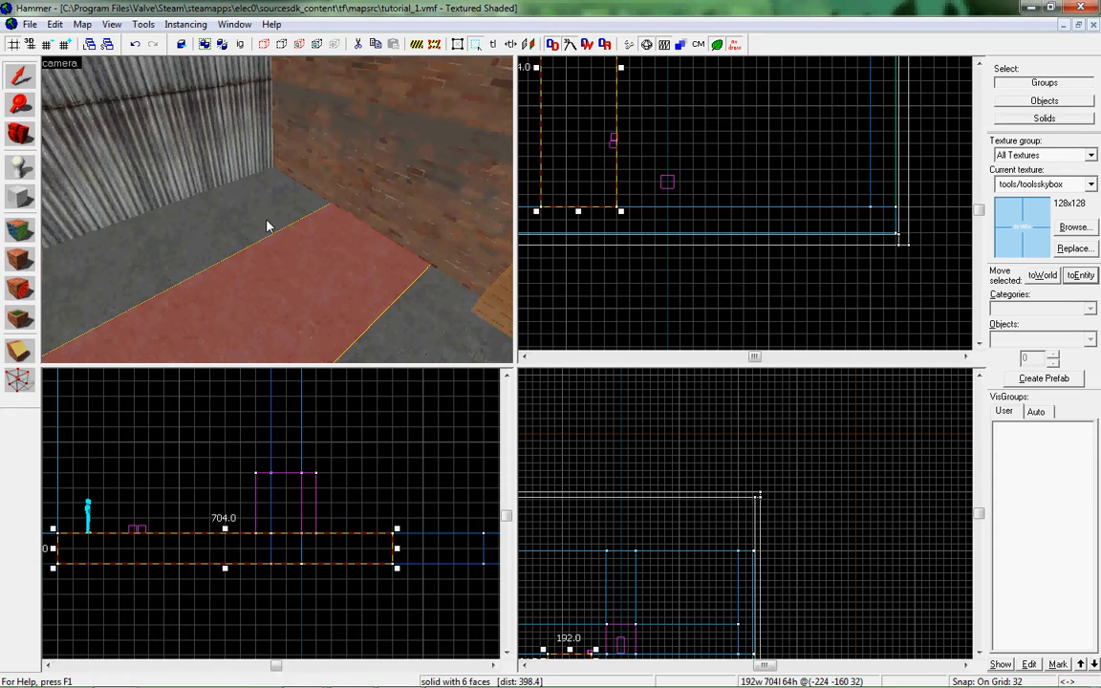
pyautogui.scroll(-3, 287, 516)
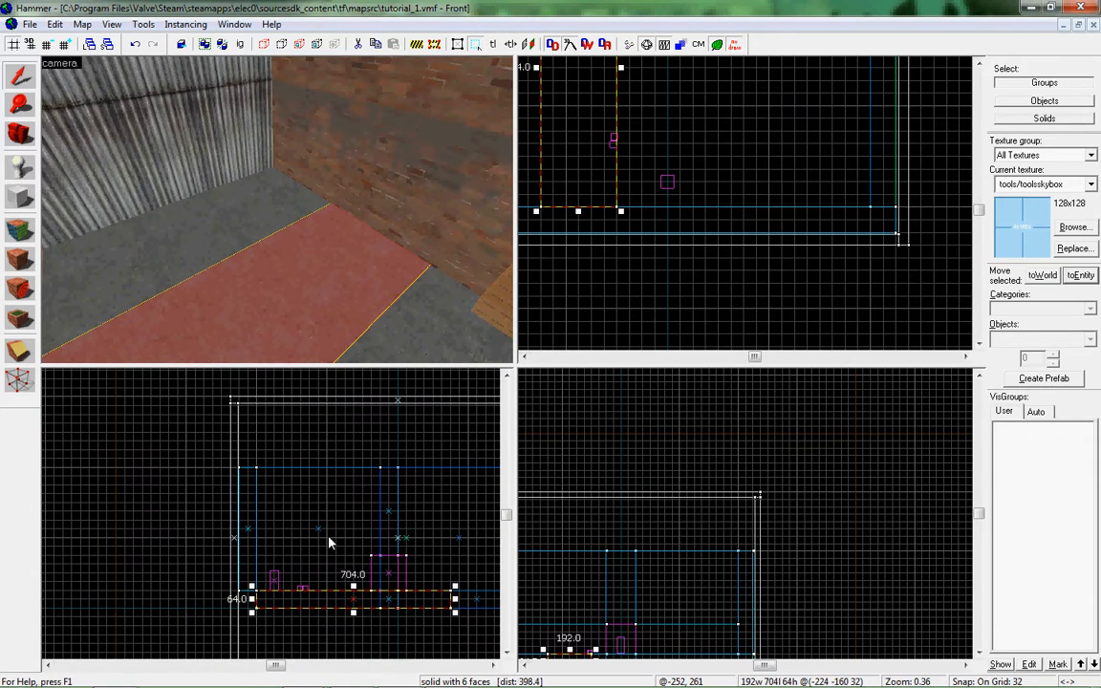
pyautogui.hotkey('shift', 'b')
pyautogui.moveTo(287, 459); pyautogui.dragTo(321, 457)
pyautogui.press('Return')
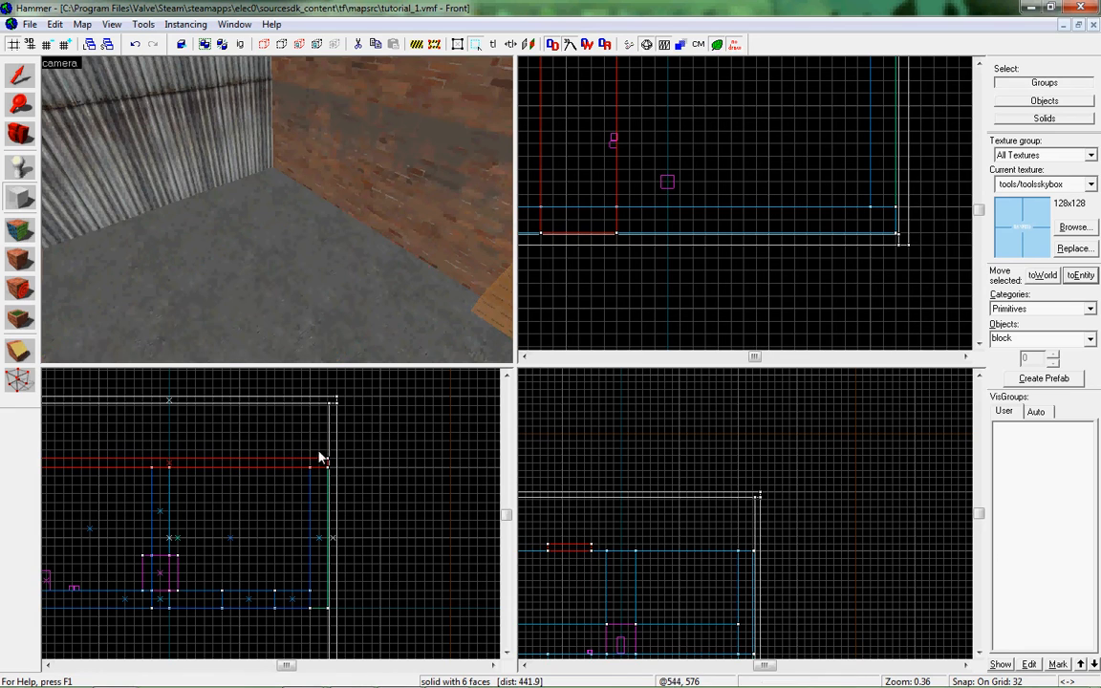
# Stretch the sky ceiling block to 1120 units wide so it covers the whole building.
pyautogui.hotkey('shift', 's')
pyautogui.scroll(-5, 594, 182)
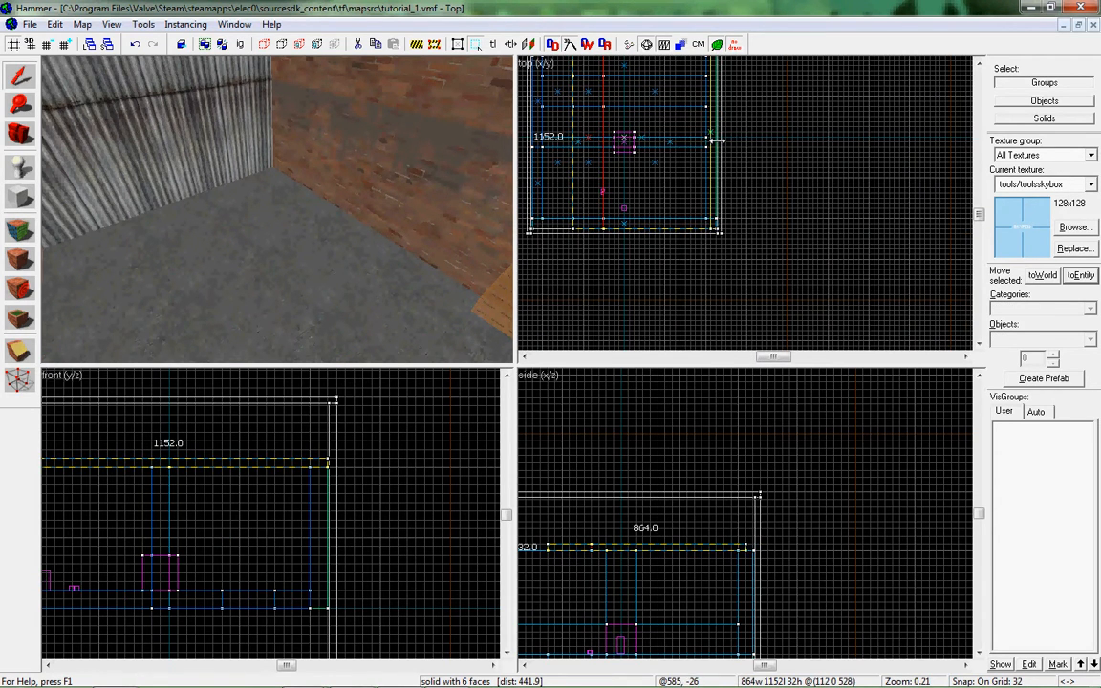
pyautogui.moveTo(568, 137); pyautogui.dragTo(529, 143)
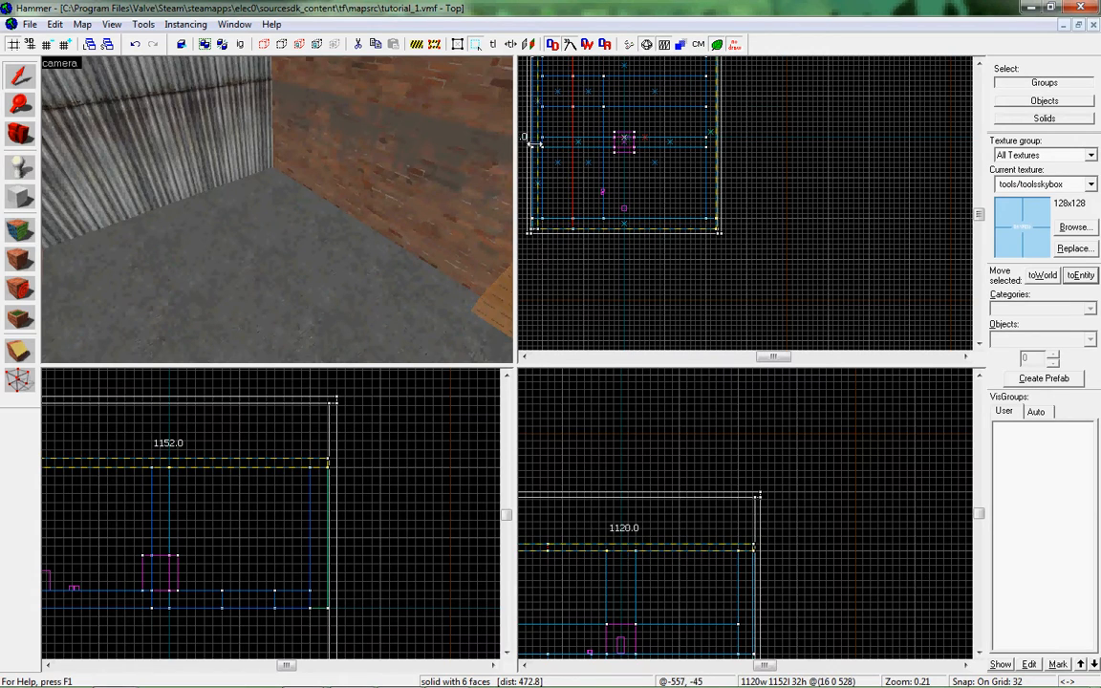
pyautogui.press('Escape')
# Delete the hollow skybox group surrounding the building.
pyautogui.press('z')
pyautogui.press('s')
pyautogui.press('z')
pyautogui.click(282, 221)
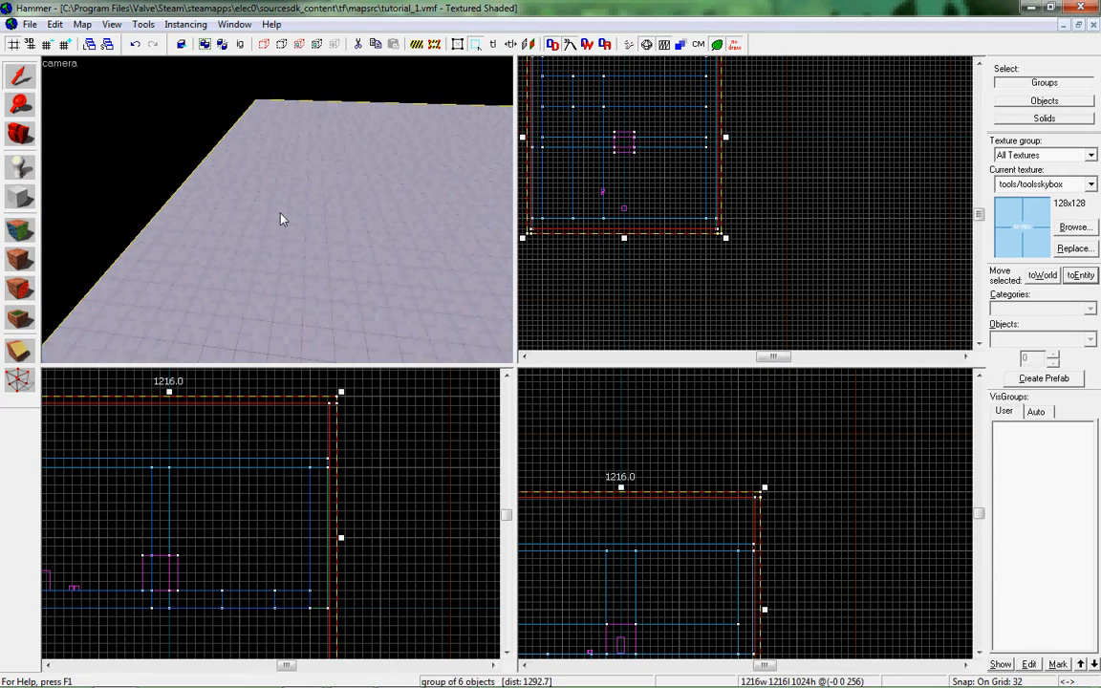
pyautogui.press('Delete')
# Examine the sky ceiling block from above and from inside the rooms.
pyautogui.press('z')
pyautogui.press('w')
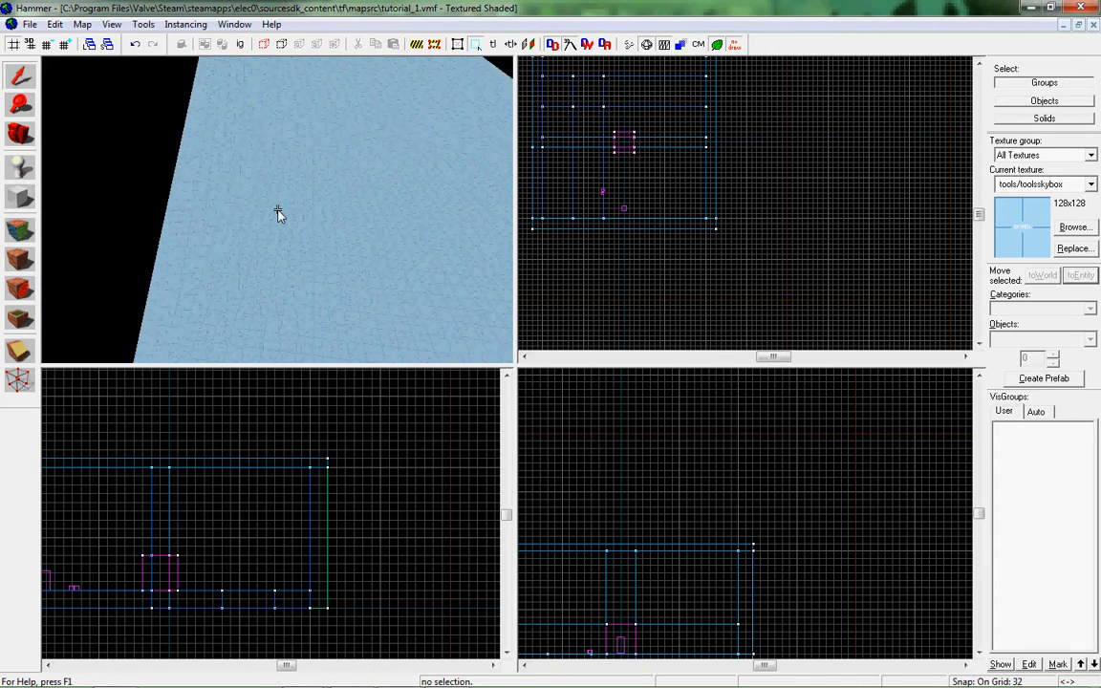
pyautogui.press('w')
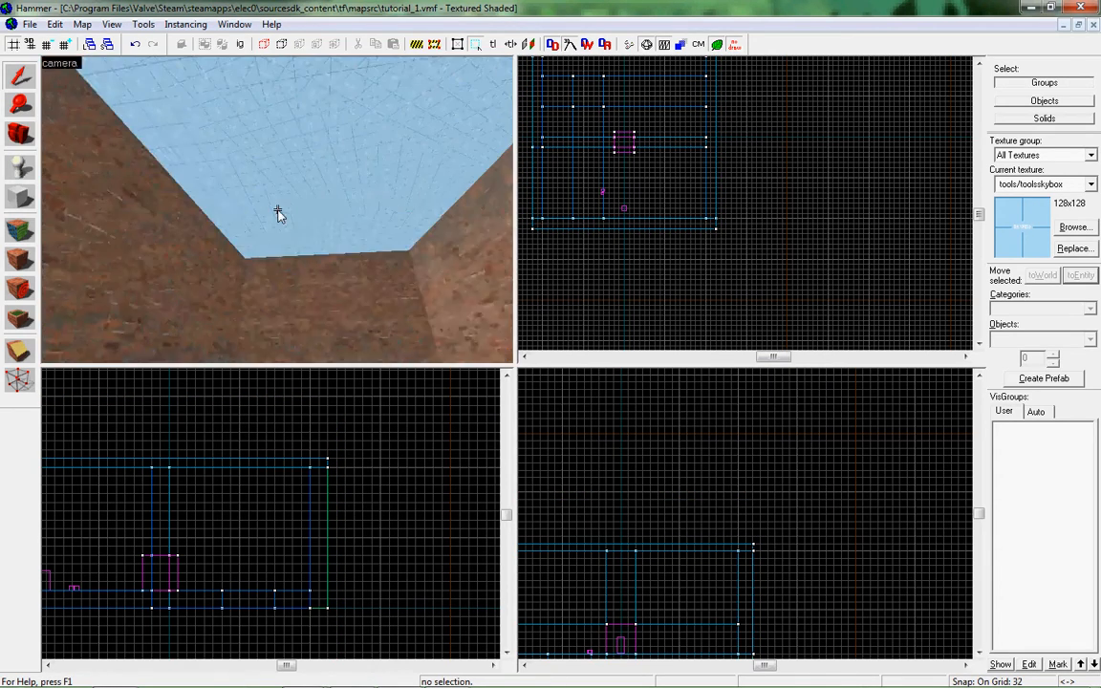
pyautogui.press('w')
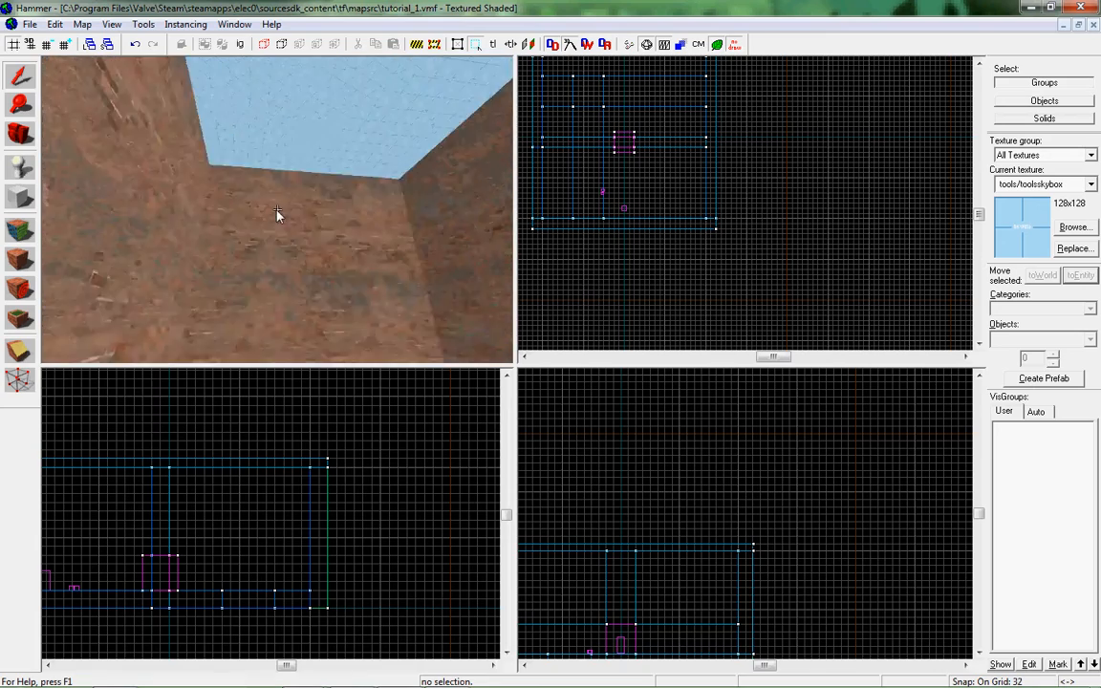
pyautogui.press('w')
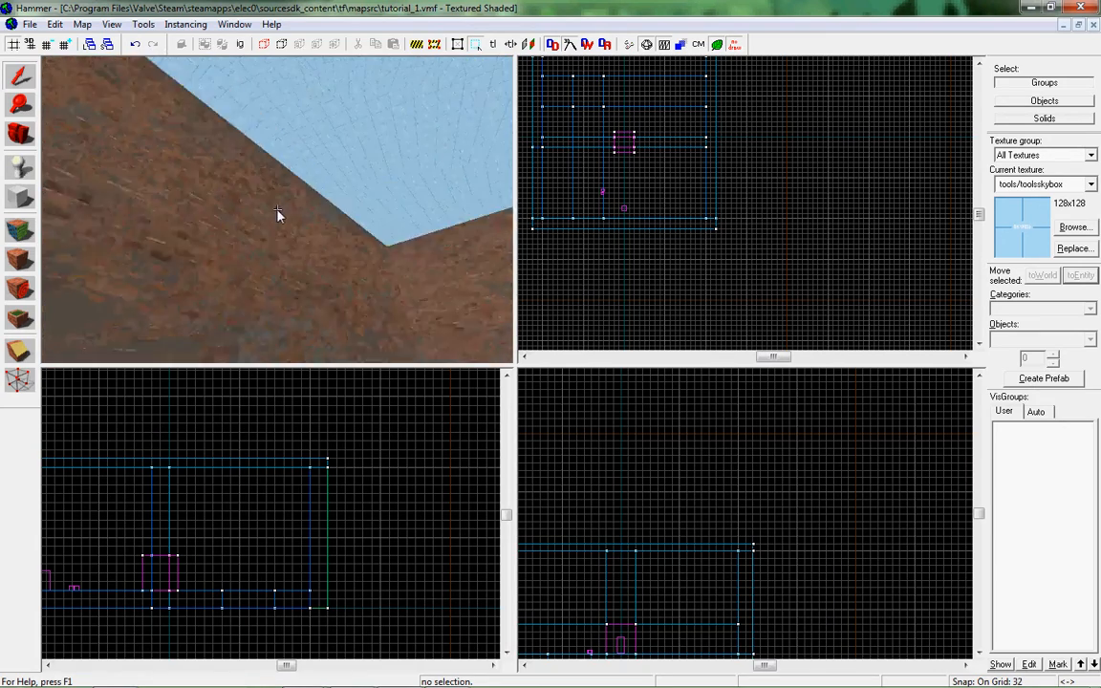
pyautogui.press('z')
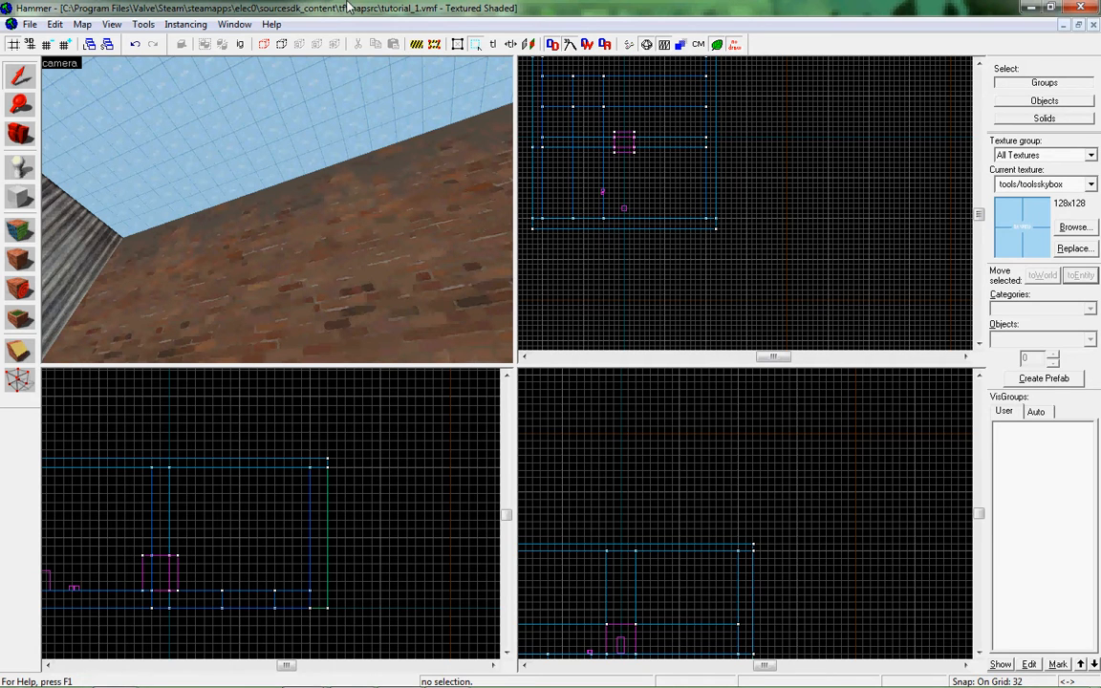
pyautogui.press('z')
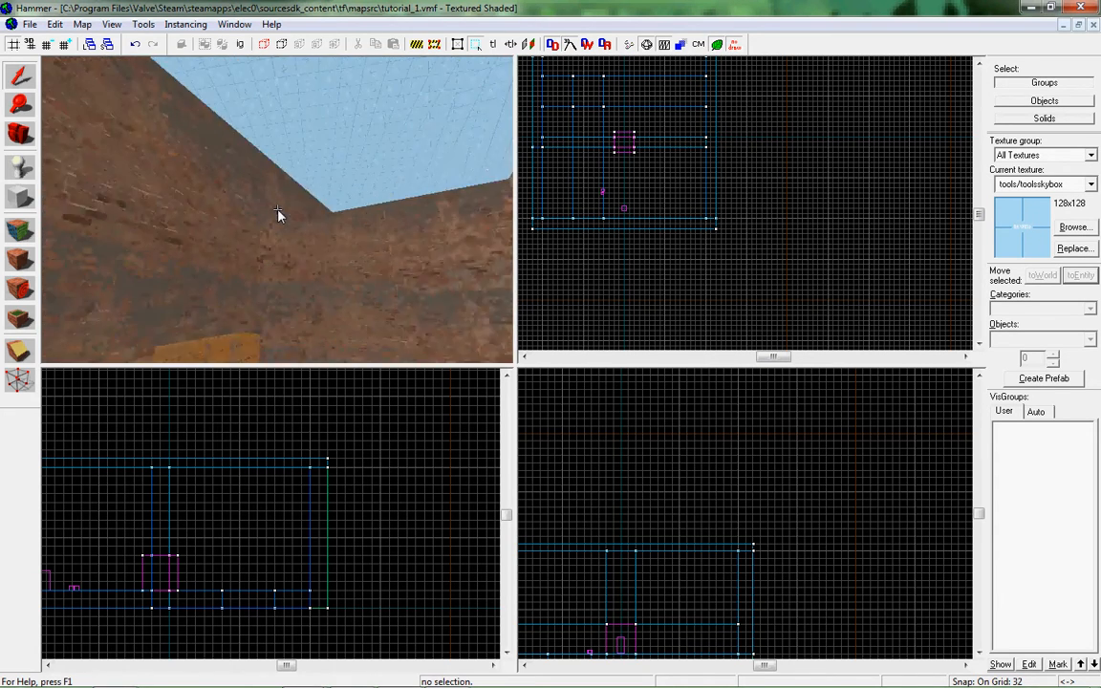
pyautogui.press('s')
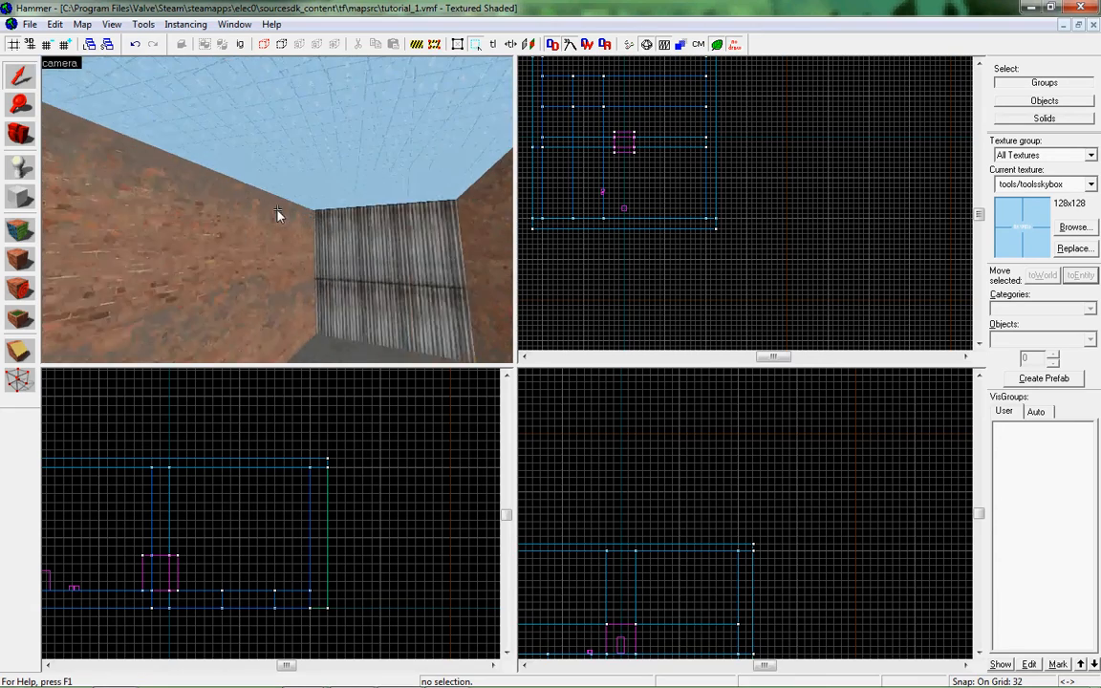
pyautogui.press('s')
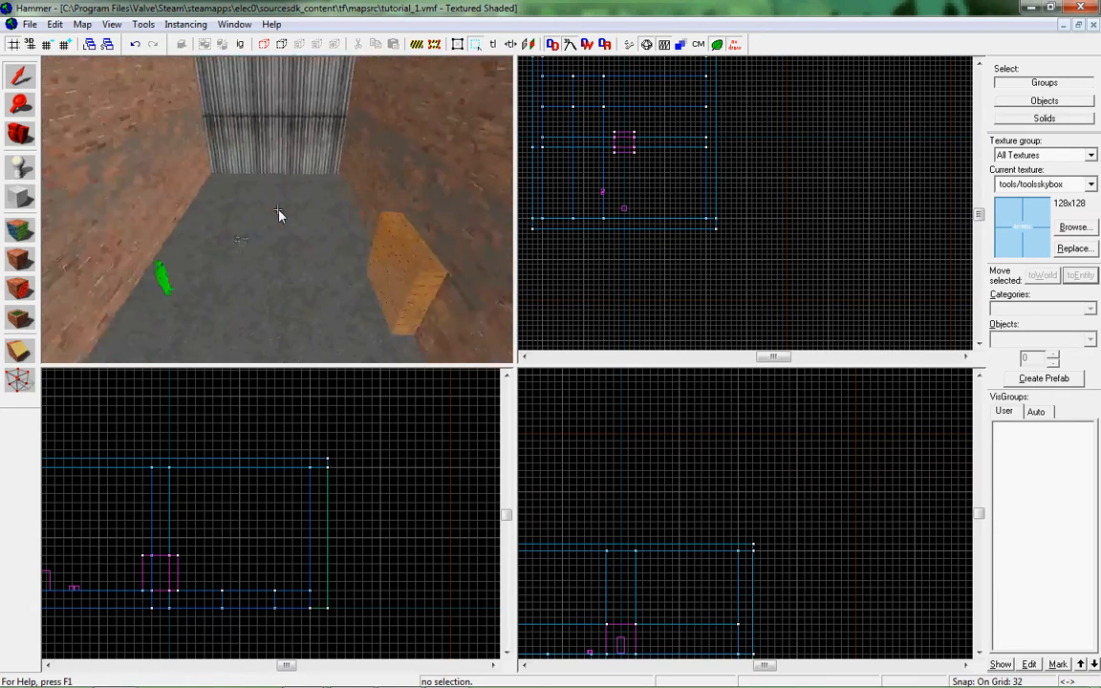
pyautogui.click(264, 163)
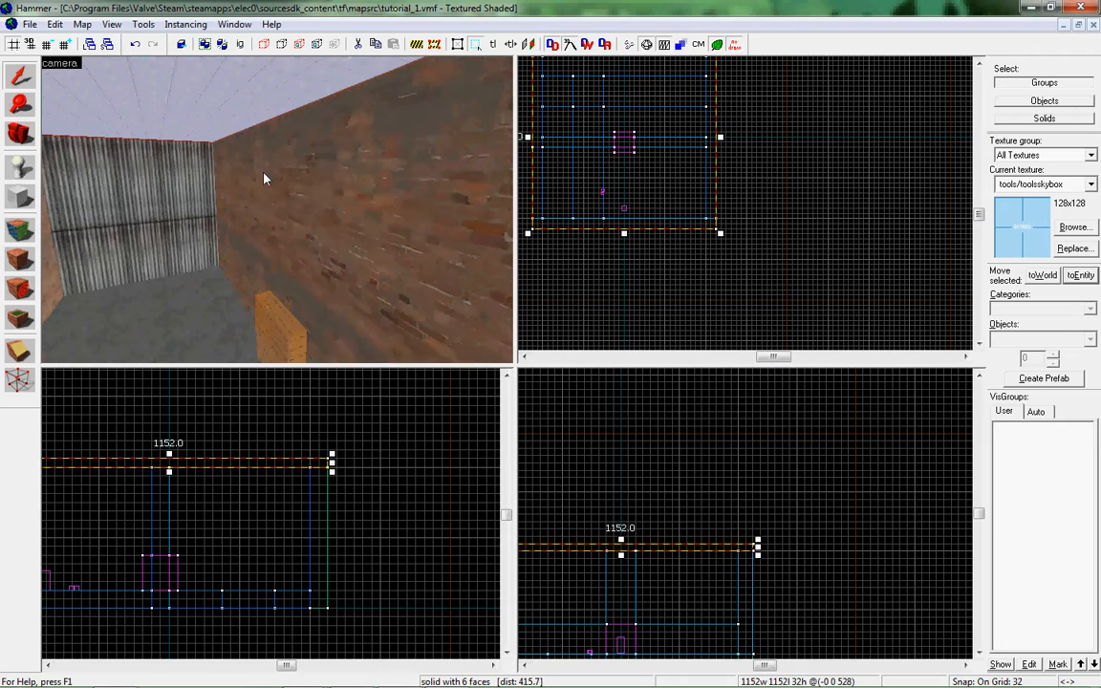
pyautogui.click(246, 184)
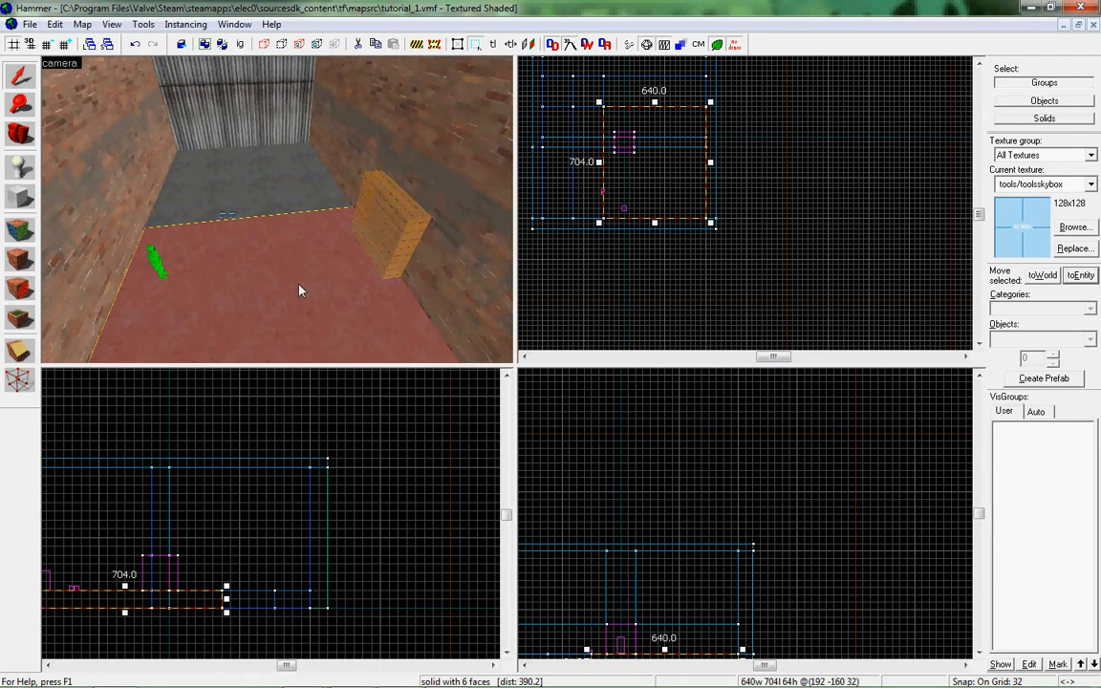
pyautogui.press('d')
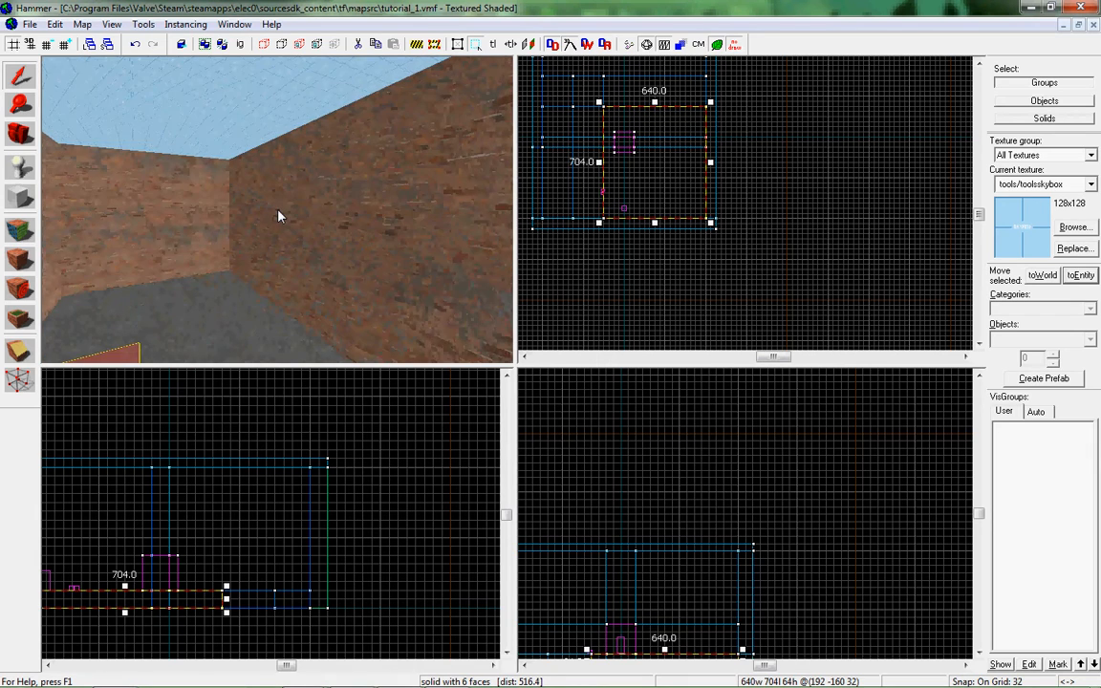
# Undo the deletion of the hollow skybox group surrounding the building.
pyautogui.press('z')
pyautogui.click(228, 87)
pyautogui.hotkey('ctrl', 'z')
pyautogui.click(243, 139)
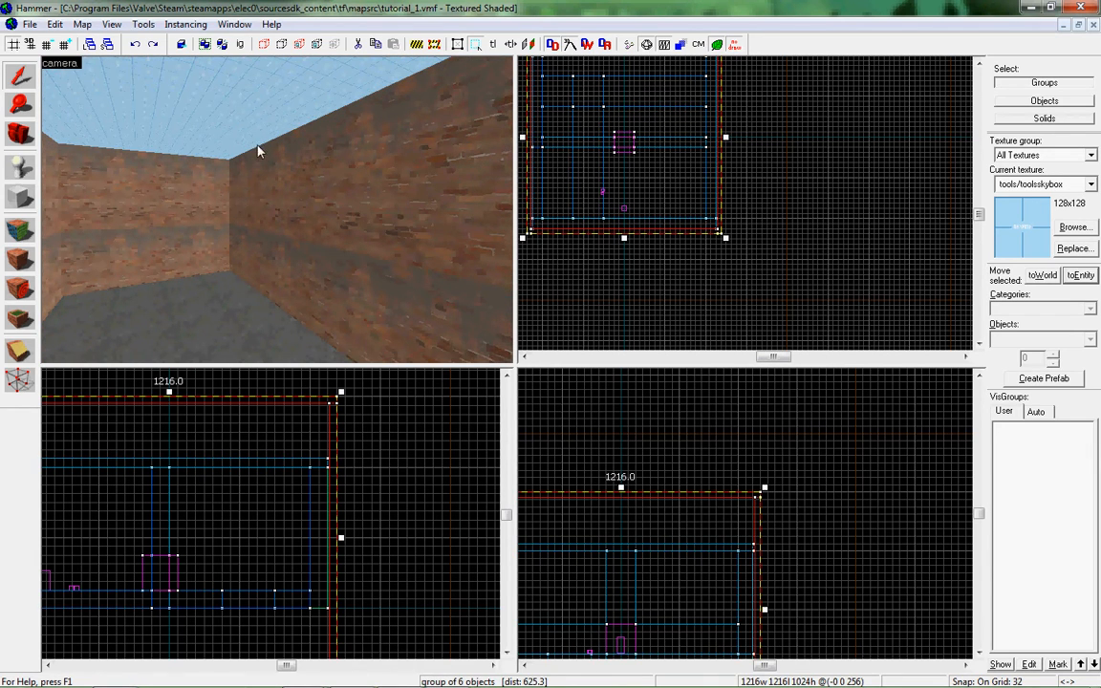
# Delete the sky ceiling block lying on top of the building's walls.
pyautogui.press('z')
pyautogui.click(276, 210)
pyautogui.press('z')
pyautogui.click(272, 199)
pyautogui.press('Delete')
# Stretch the surrounding skybox group to 1856 units long so it leaves open space beyond the building's end wall.
pyautogui.click(313, 189)
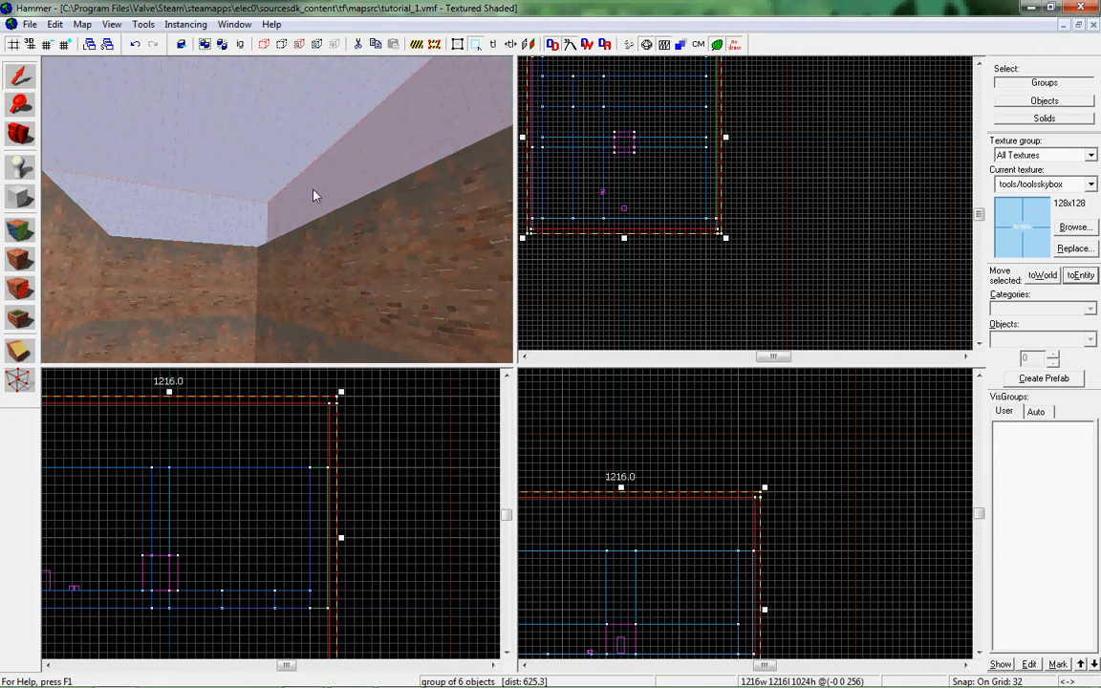
pyautogui.scroll(-6, 584, 187)
pyautogui.press('Up')
pyautogui.scroll(5, 589, 237)
pyautogui.moveTo(619, 173); pyautogui.dragTo(619, 84)
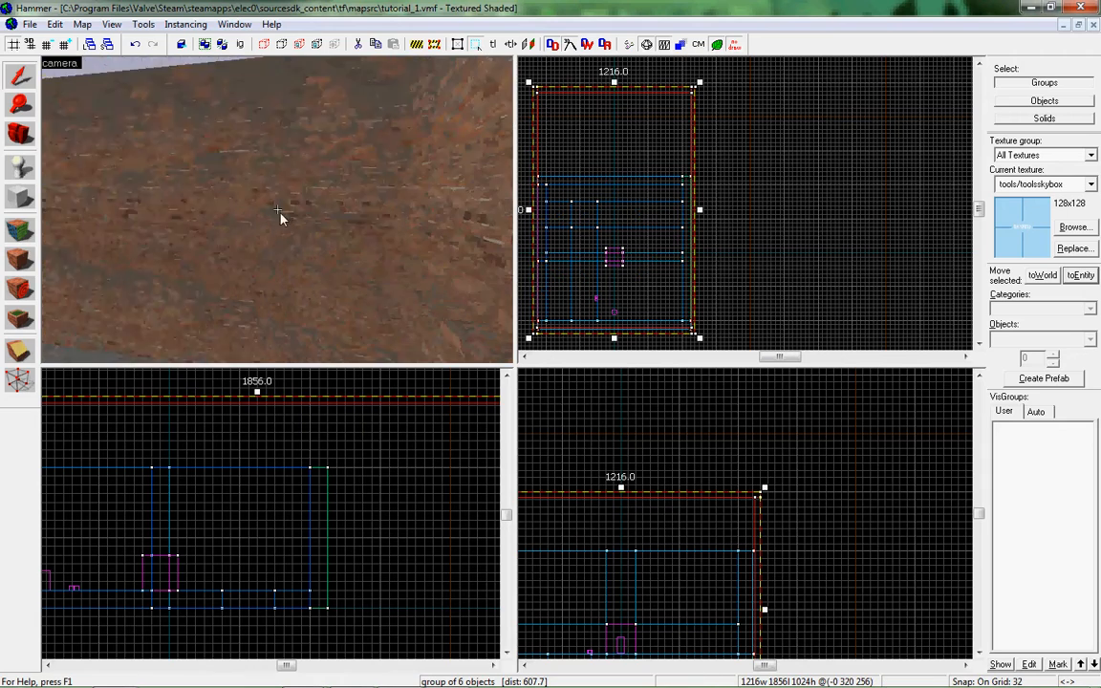
# Open a gap in the middle of the end wall facing the new space, leaving a 352-unit-wide wall piece beside it.
pyautogui.click(279, 216)
pyautogui.moveTo(691, 177)
pyautogui.mouseDown()
pyautogui.moveTo(587, 178)
pyautogui.moveTo(655, 181)
pyautogui.mouseUp()
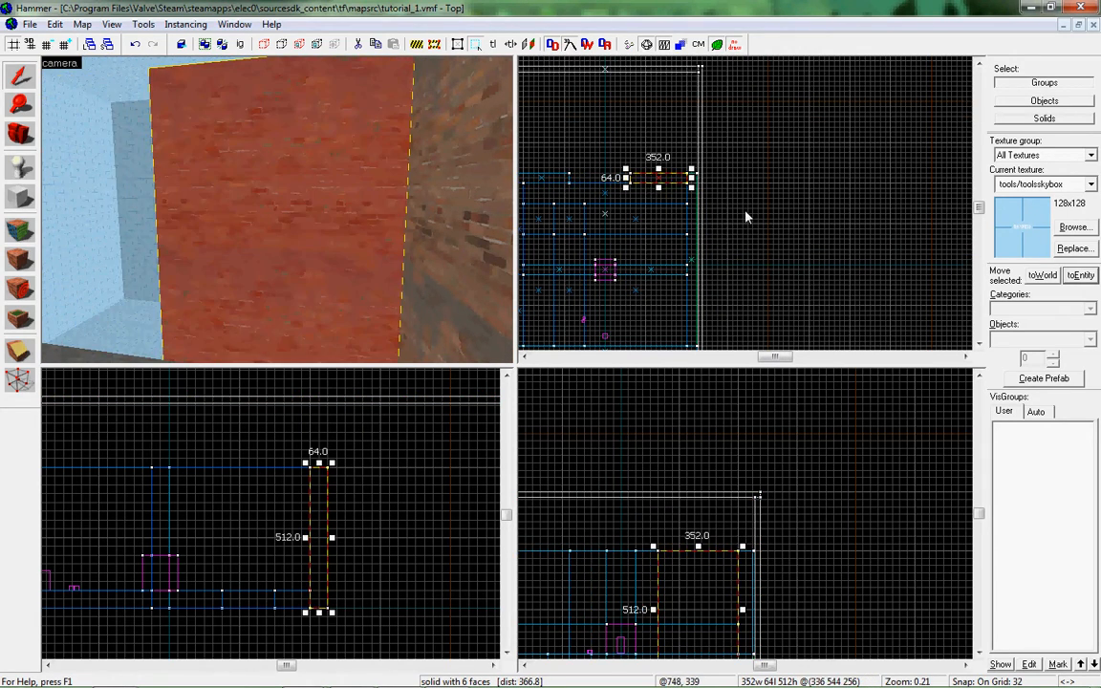
pyautogui.click(746, 216)
# Apply brick/brickwall004d to the nodraw side face of the new wall opening.
pyautogui.press('a')
pyautogui.press('w')
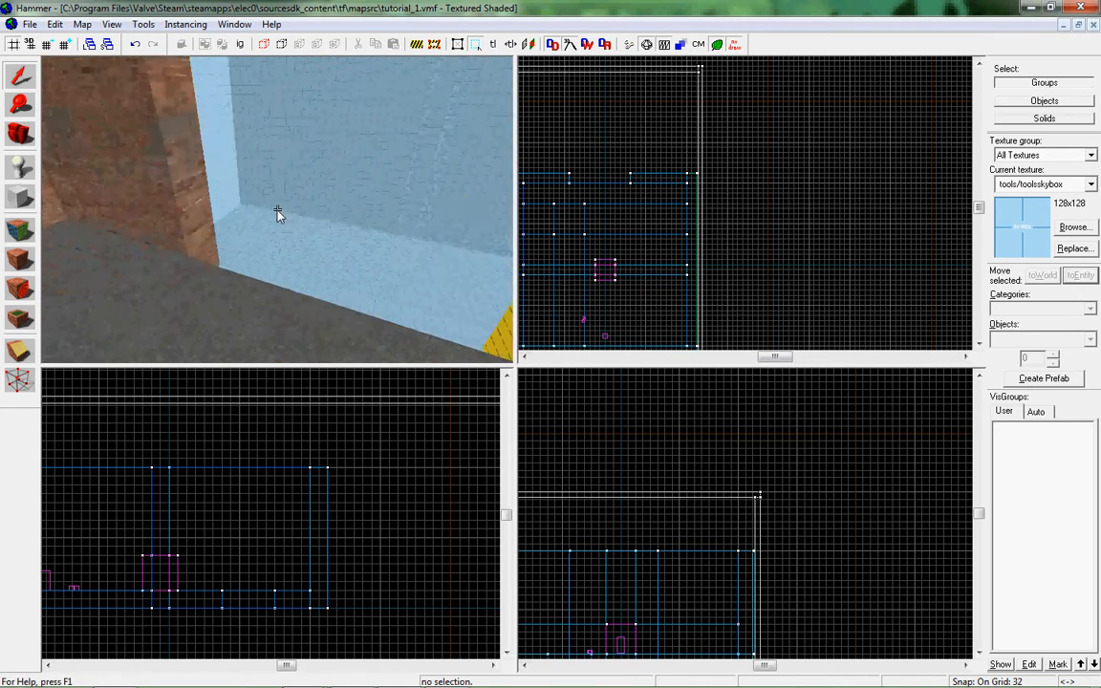
pyautogui.hotkey('shift', 'a')
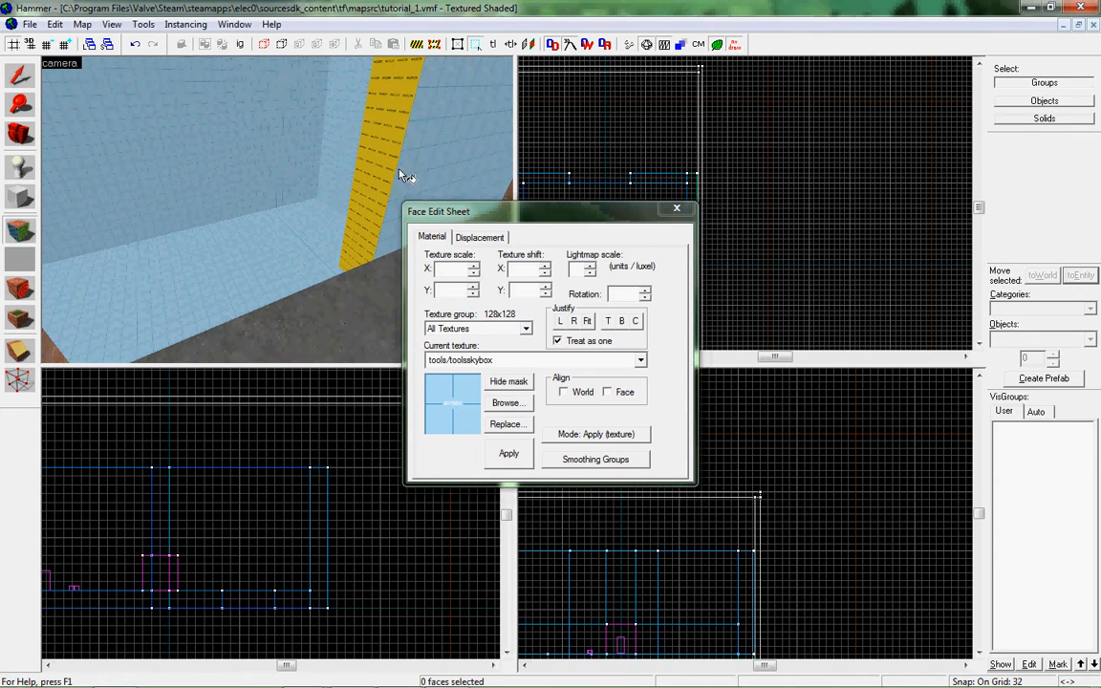
pyautogui.hotkey('ctrl', 'z')
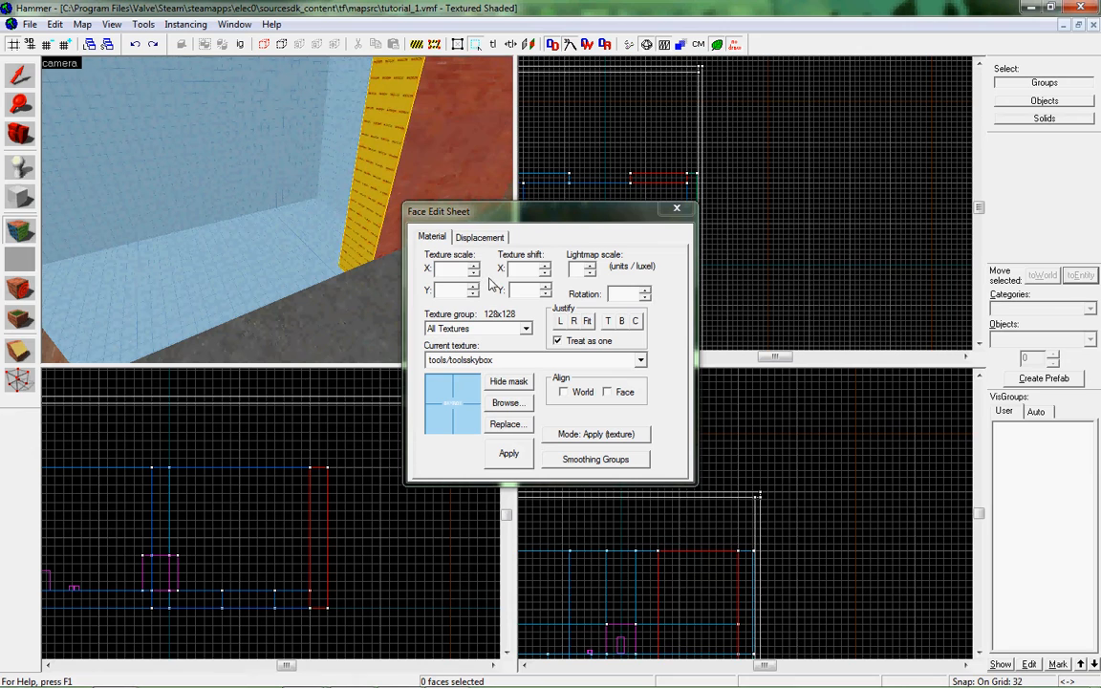
pyautogui.click(595, 433)
pyautogui.click(596, 452)
pyautogui.click(374, 121)
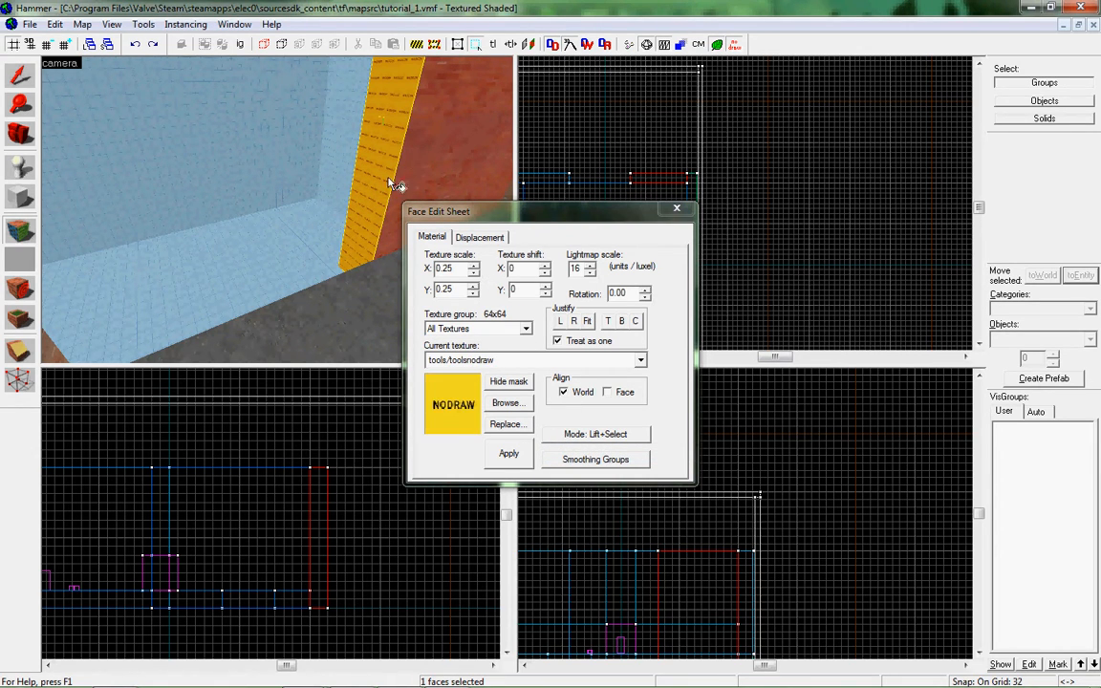
pyautogui.click(494, 362)
pyautogui.click(502, 445)
pyautogui.click(517, 458)
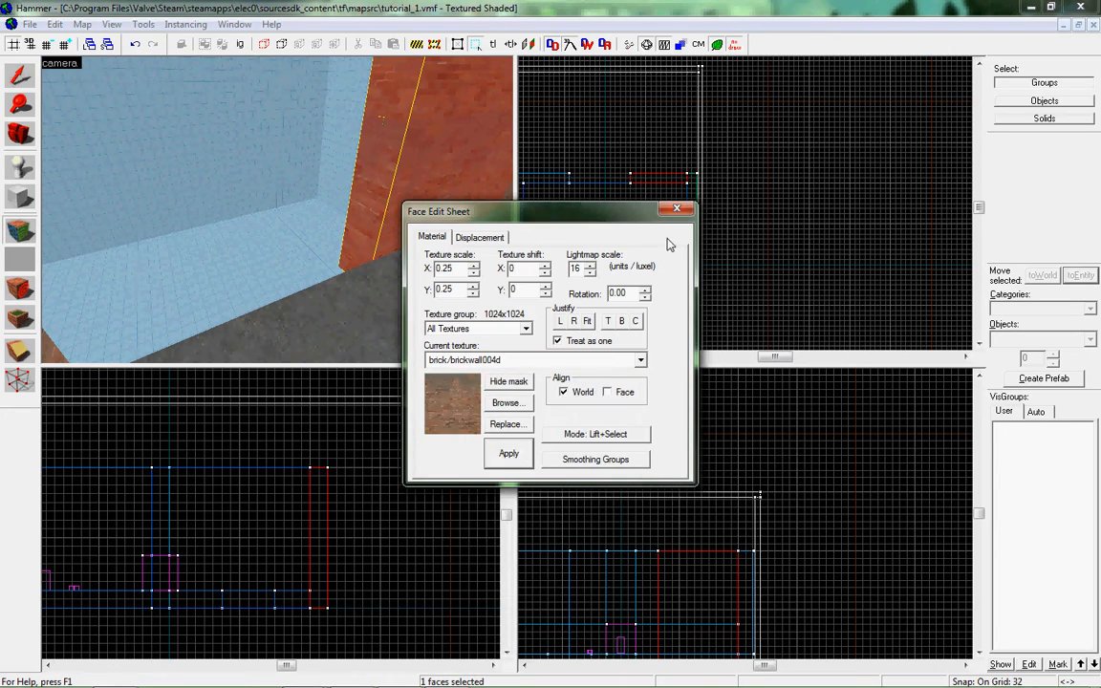
pyautogui.click(677, 209)
# Choose the grass texture nature/blend_grass01_dirt01_with_normal as the current texture.
pyautogui.click(423, 305)
pyautogui.press('z')
pyautogui.press('d')
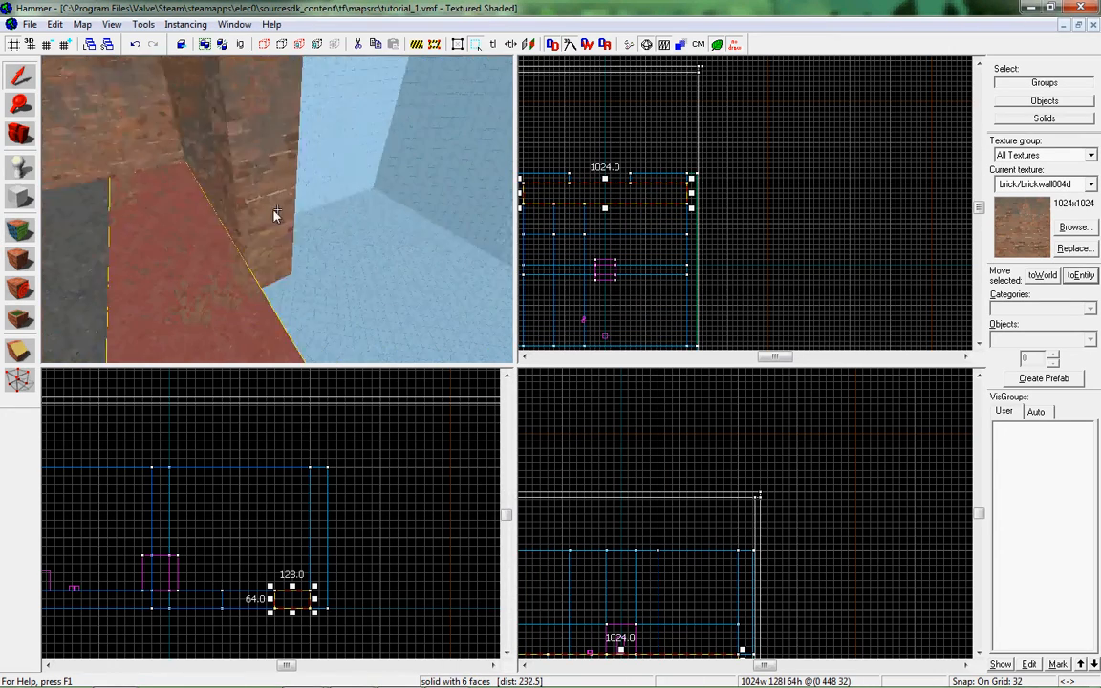
pyautogui.press('a')
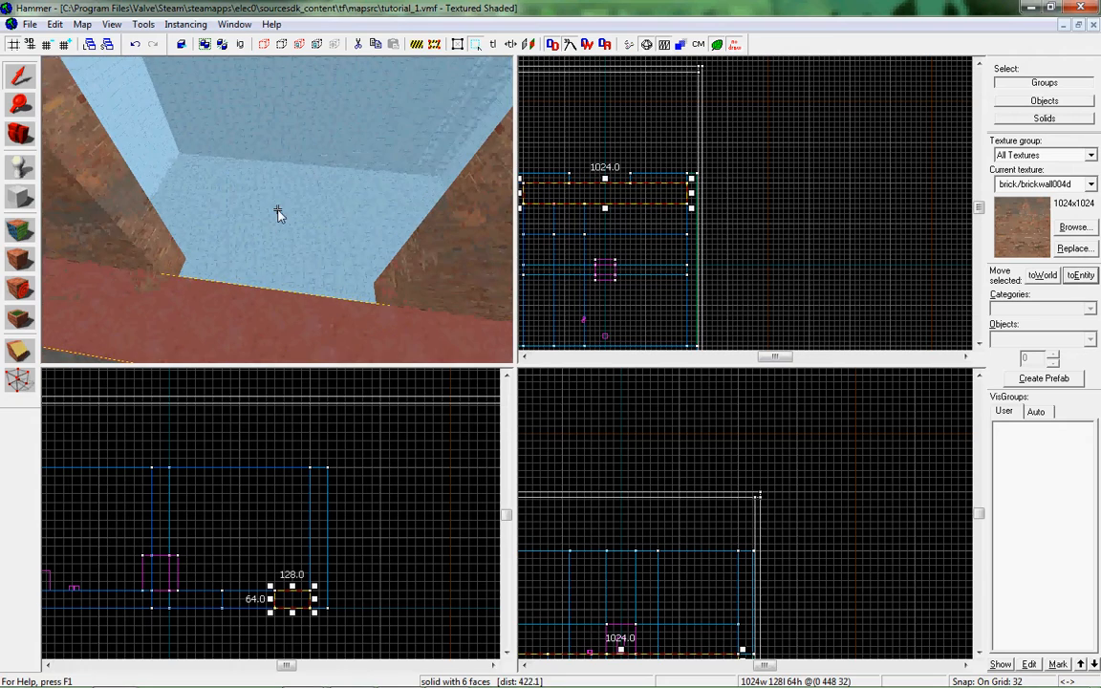
pyautogui.click(1073, 227)
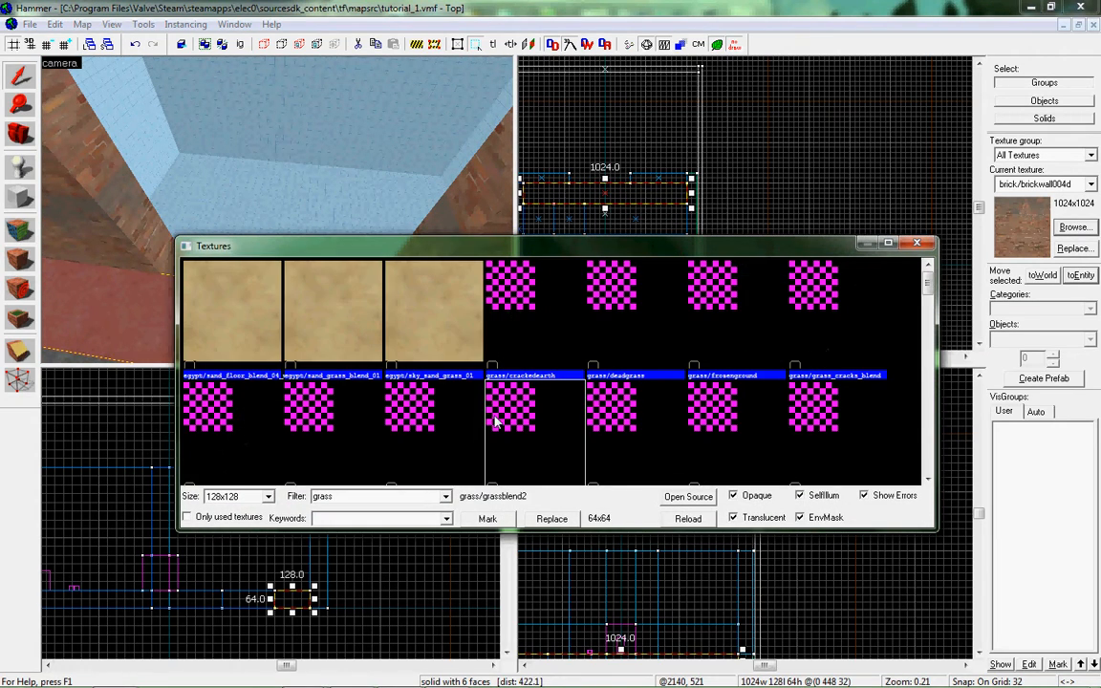
pyautogui.scroll(-5, 494, 419)
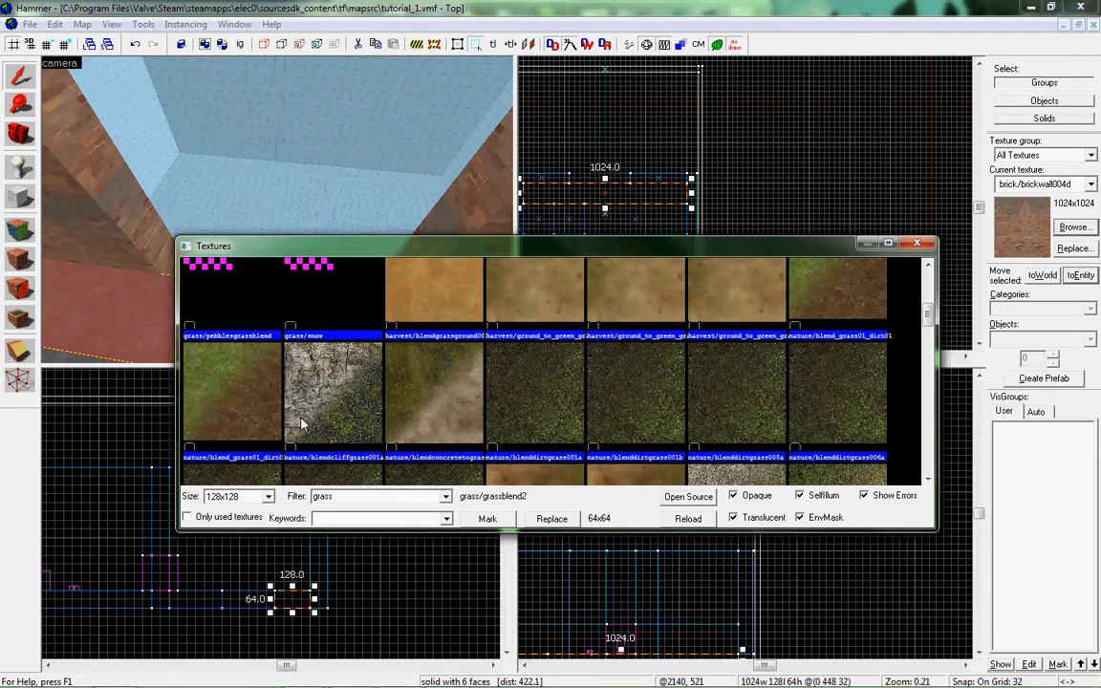
pyautogui.doubleClick(210, 356)
# Create a grass block that fills the floor gap between the two wall pieces at the opening.
pyautogui.scroll(3, 563, 187)
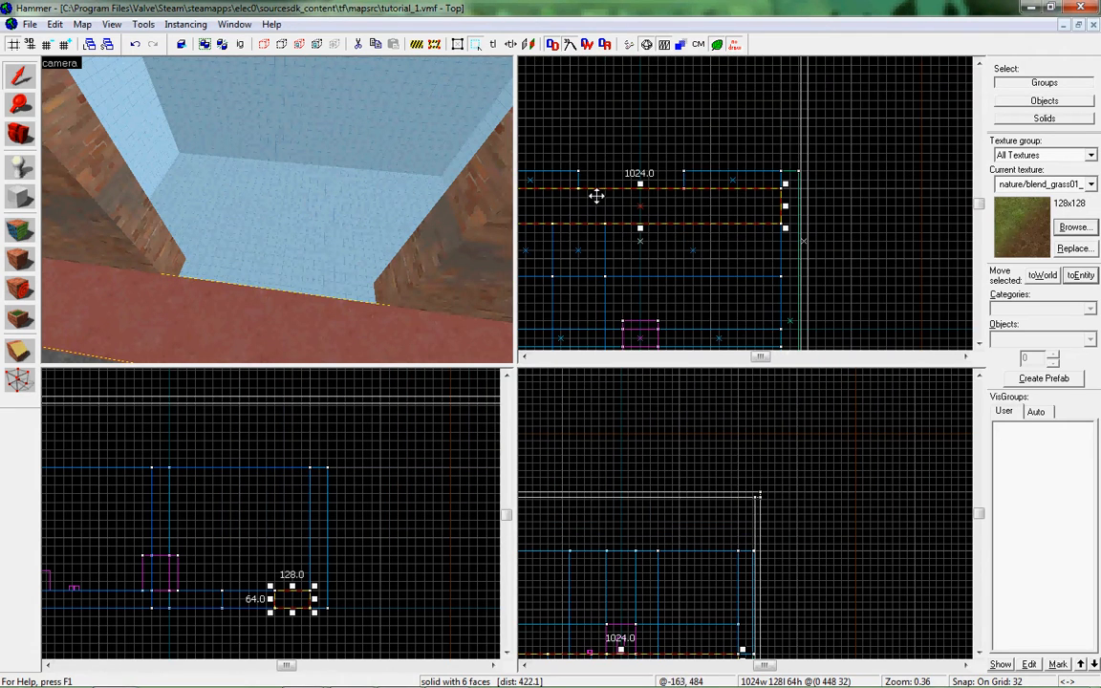
pyautogui.hotkey('shift', 'b')
pyautogui.scroll(2, 582, 191)
pyautogui.moveTo(571, 187); pyautogui.dragTo(727, 158)
pyautogui.press('Return')
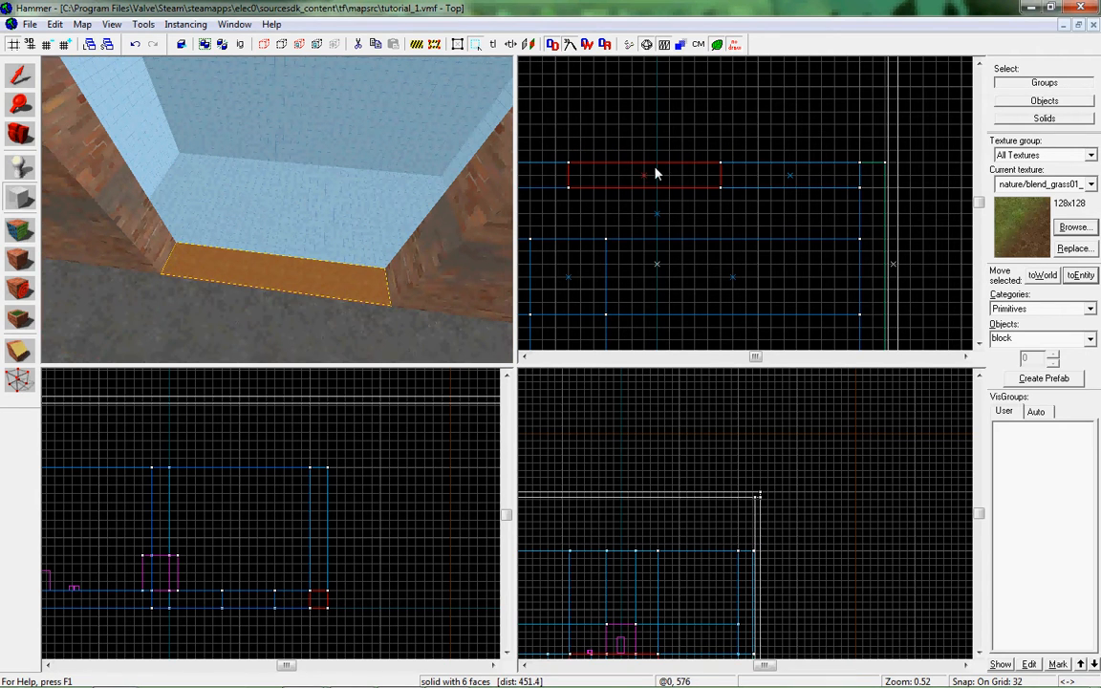
# Create a grass ground block 1152 units wide, 608 units long and 64 units high outside the opening, reaching the skybox walls.
pyautogui.scroll(-2, 587, 183)
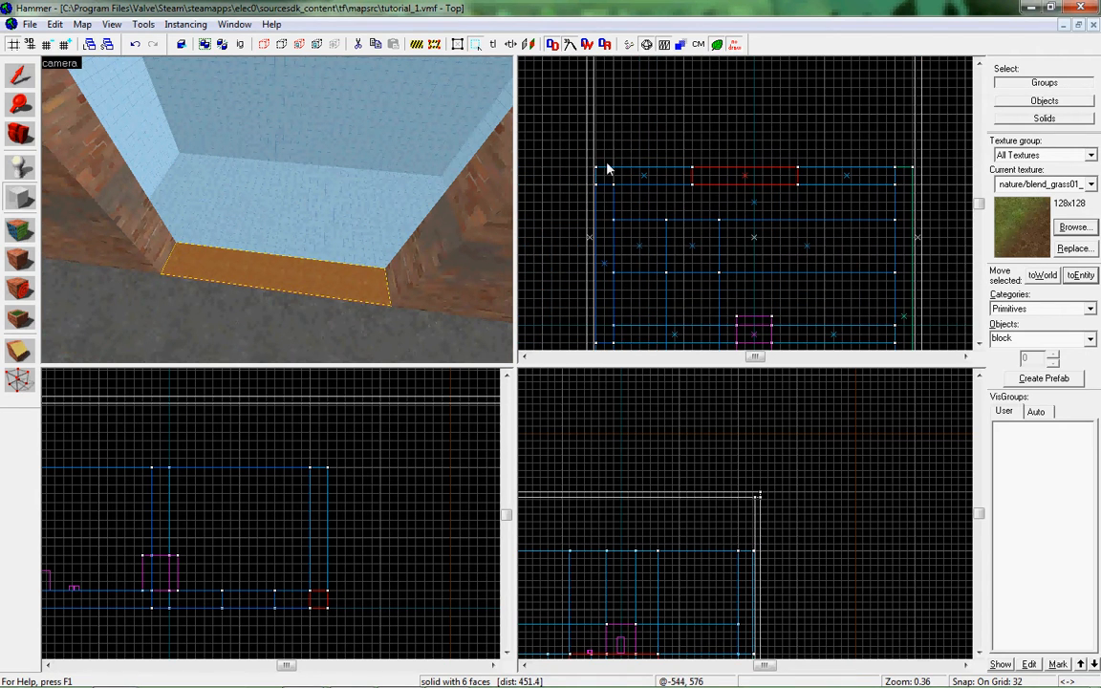
pyautogui.moveTo(600, 171); pyautogui.dragTo(808, 70)
pyautogui.press('Return')
pyautogui.press('z')
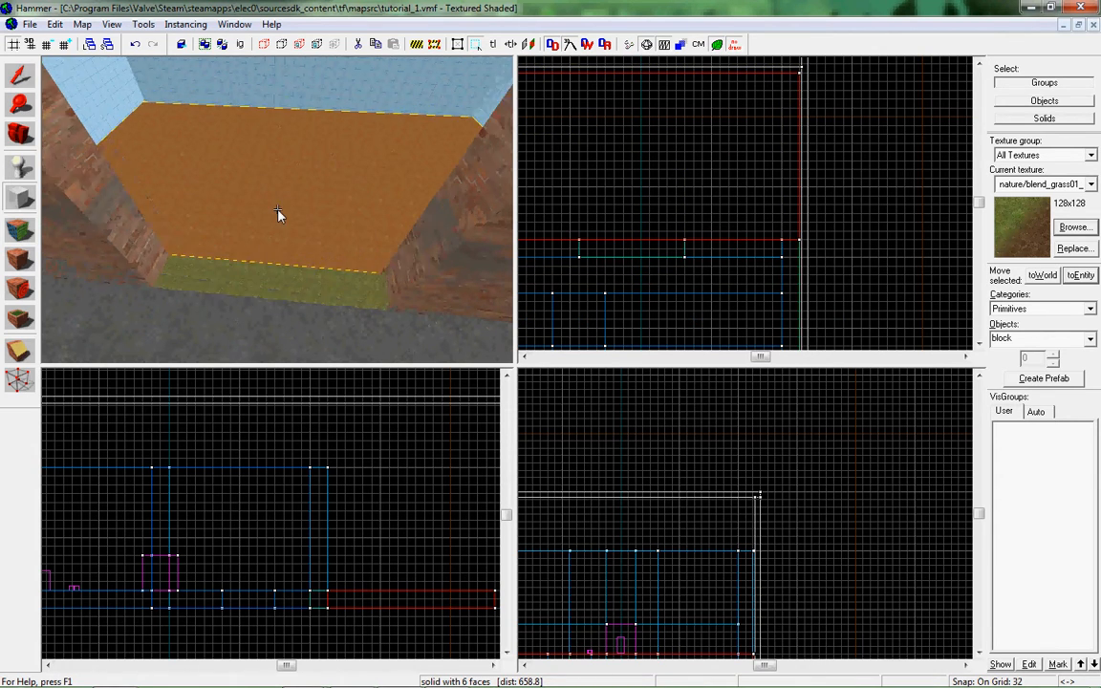
# Apply brick/brickwall004d to the nodraw outer faces of the end wall overlooking the grass.
pyautogui.press('d')
pyautogui.press('s')
pyautogui.press('z')
pyautogui.click(19, 230)
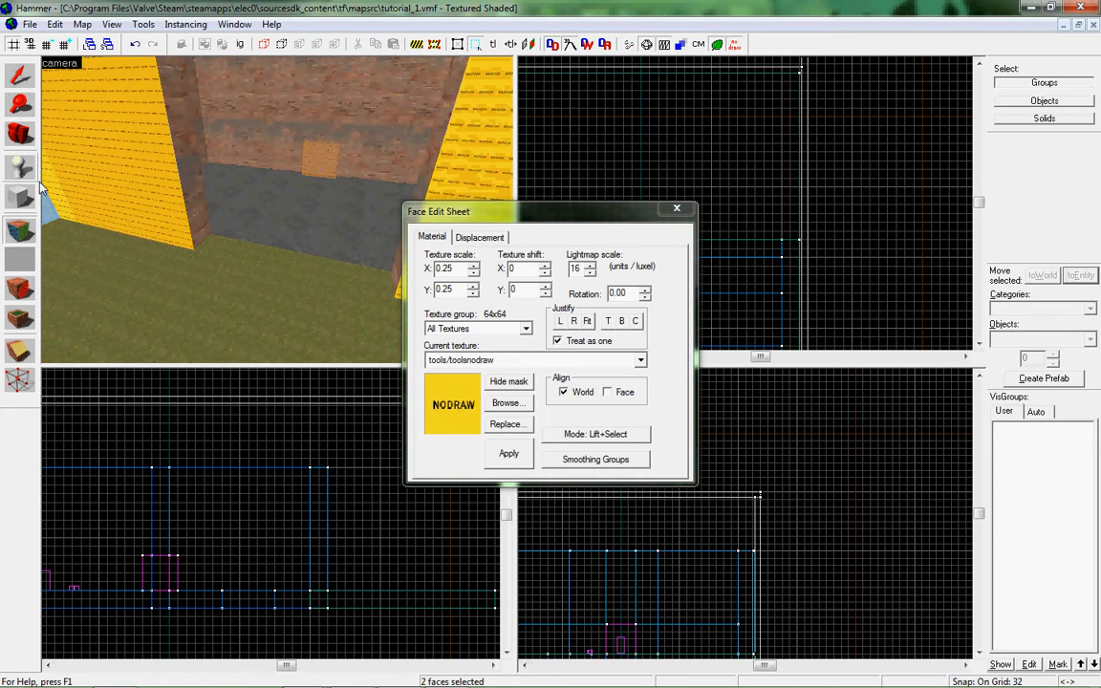
pyautogui.press('z')
pyautogui.click(474, 362)
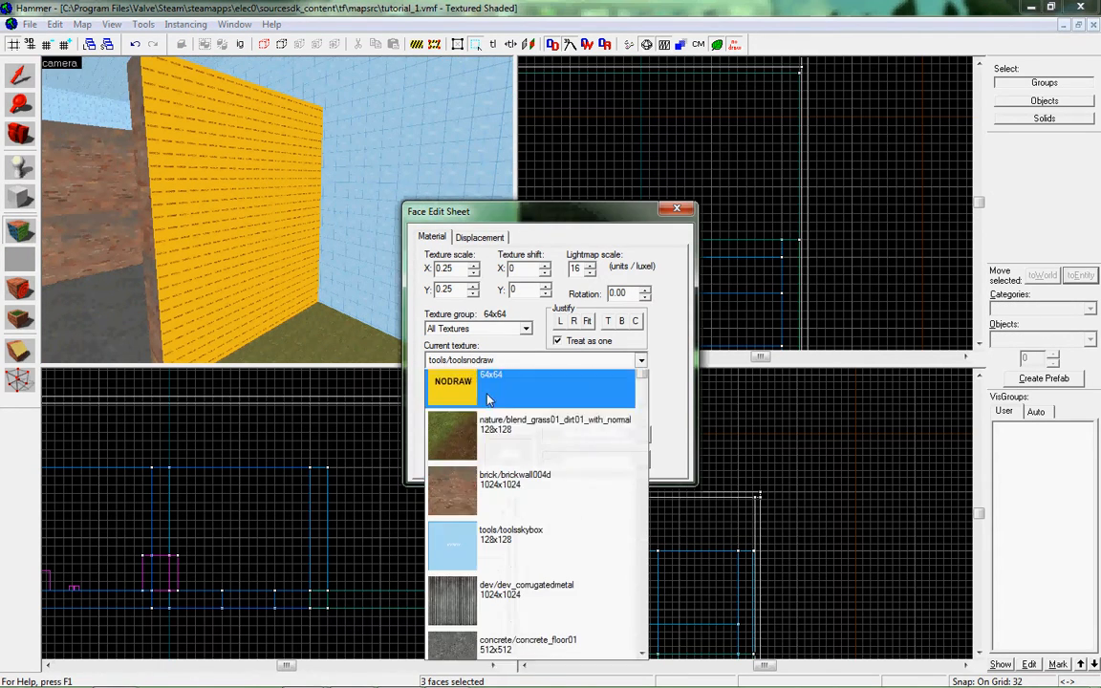
pyautogui.click(493, 440)
pyautogui.click(496, 359)
pyautogui.click(535, 502)
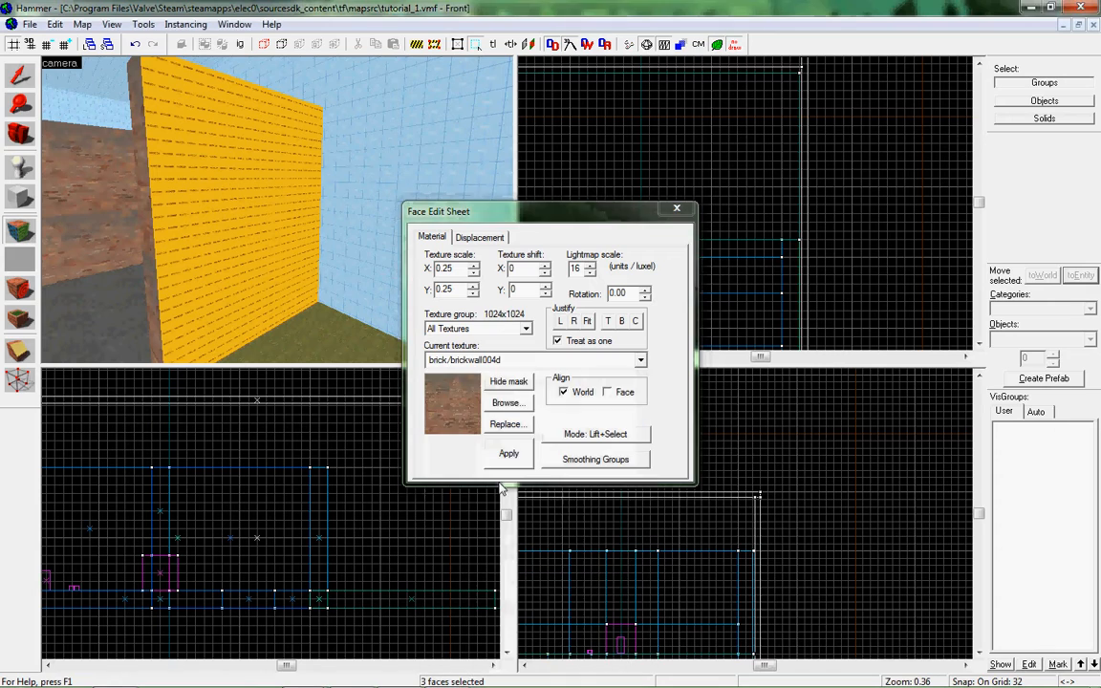
pyautogui.click(676, 211)
# Turn the top of the outdoor grass ground block into a displacement with power 4.
pyautogui.press('z')
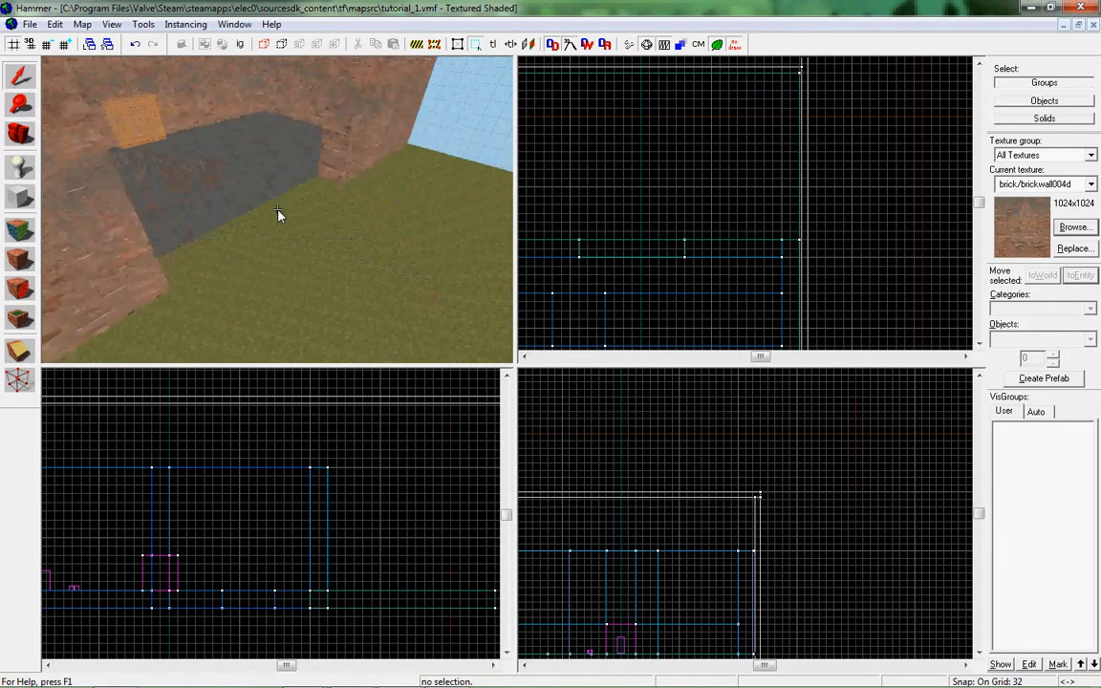
pyautogui.press('z')
pyautogui.click(256, 220)
pyautogui.keyDown('ctrl'); pyautogui.click(209, 221); pyautogui.keyUp('ctrl')
pyautogui.press('z')
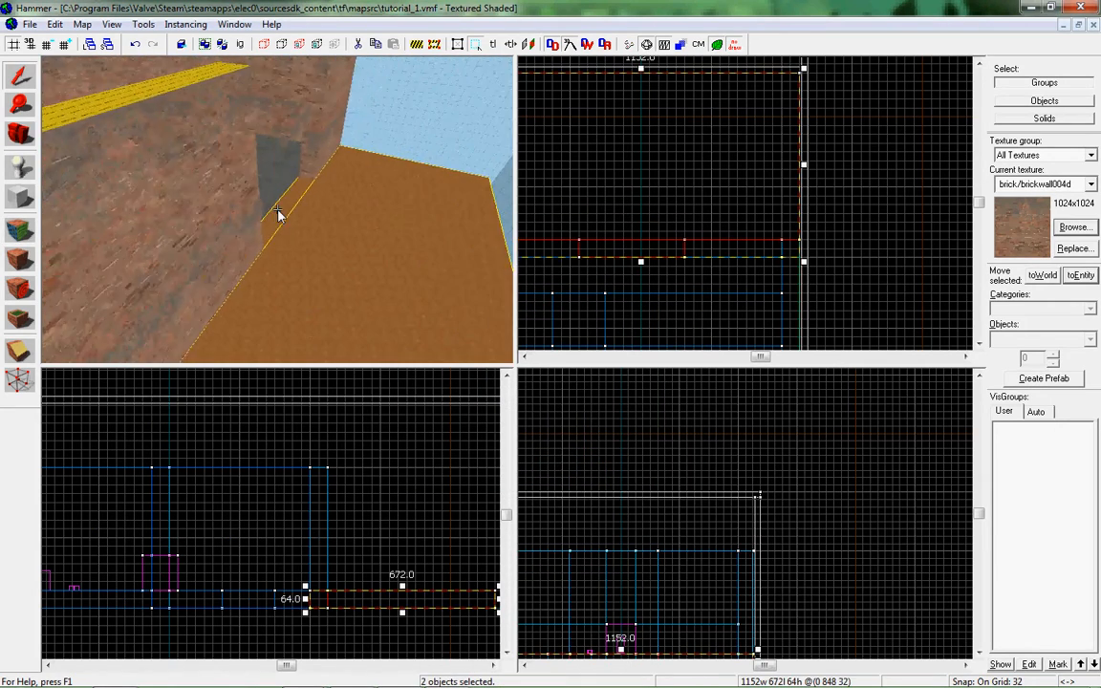
pyautogui.press('z')
pyautogui.keyDown('ctrl'); pyautogui.click(257, 221); pyautogui.keyUp('ctrl')
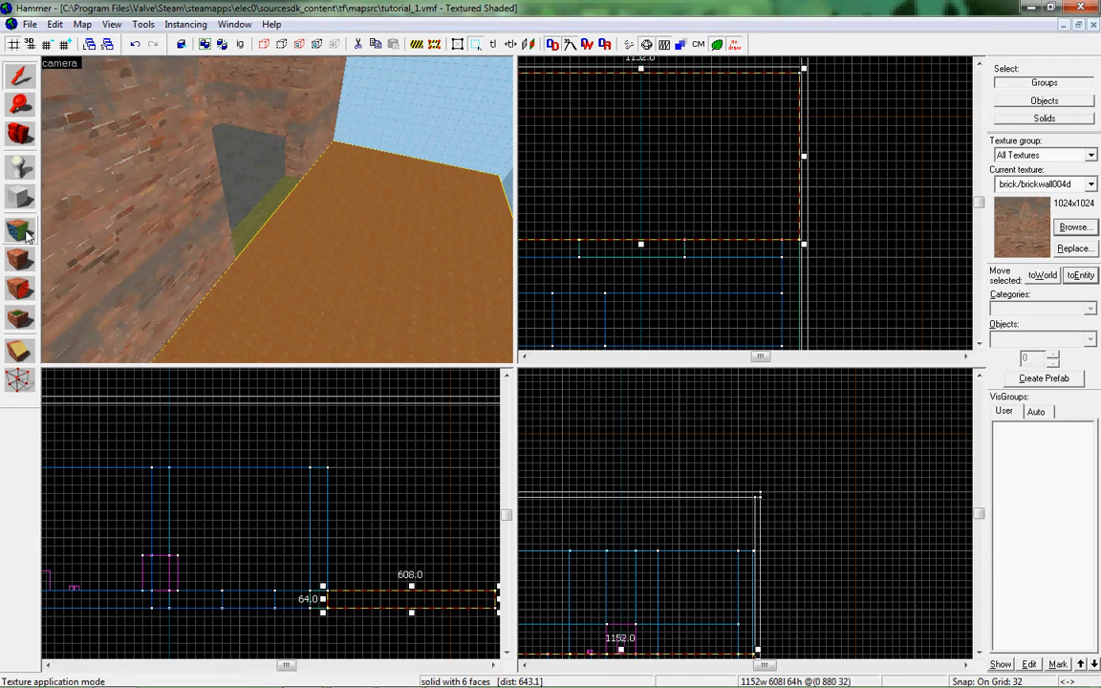
pyautogui.click(26, 234)
pyautogui.moveTo(516, 218); pyautogui.dragTo(642, 204)
pyautogui.click(608, 218)
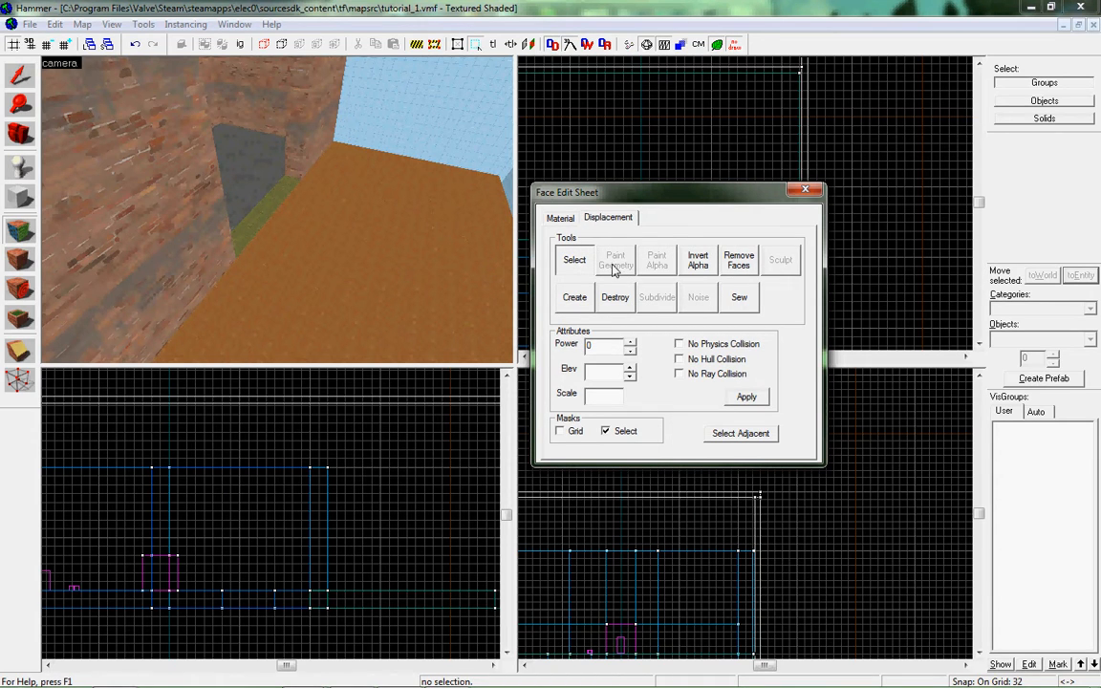
pyautogui.click(573, 299)
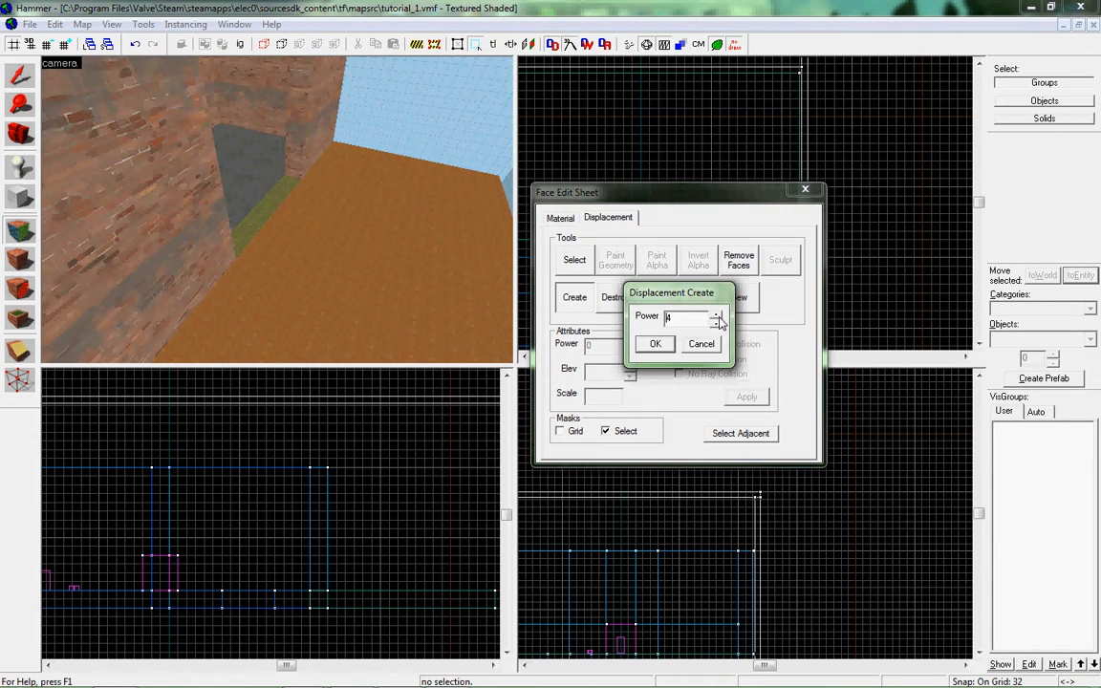
pyautogui.click(655, 344)
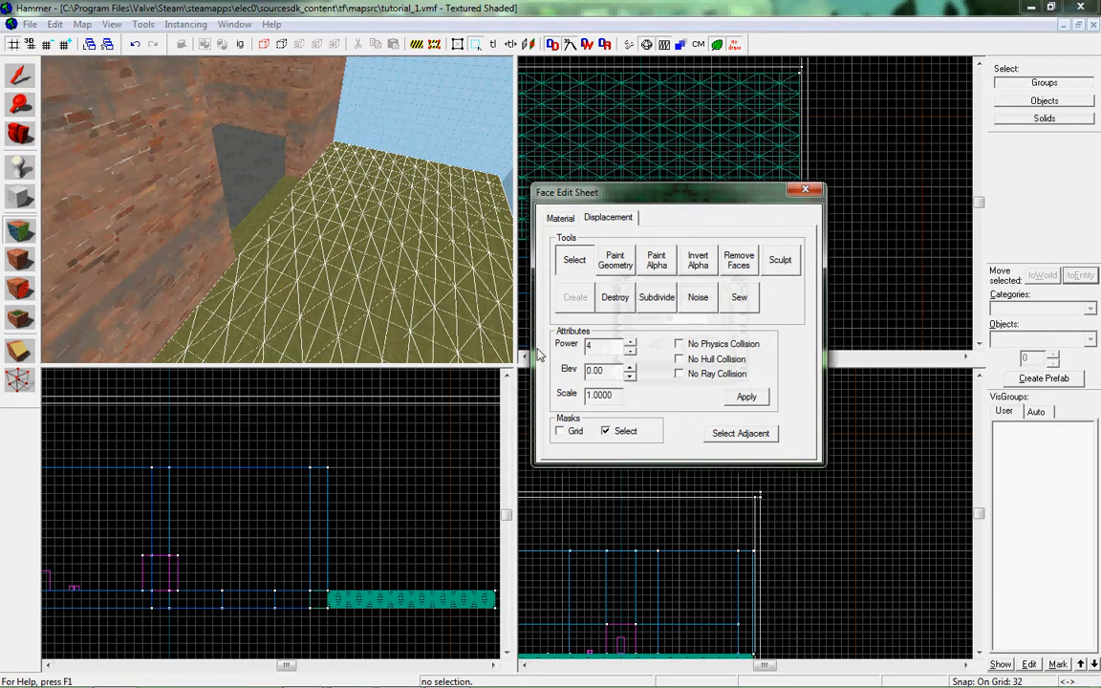
# Raise uneven hills across the grass displacement with Paint Geometry, using distance 3 and a spatial radius of 196.
pyautogui.press('z')
pyautogui.press('z')
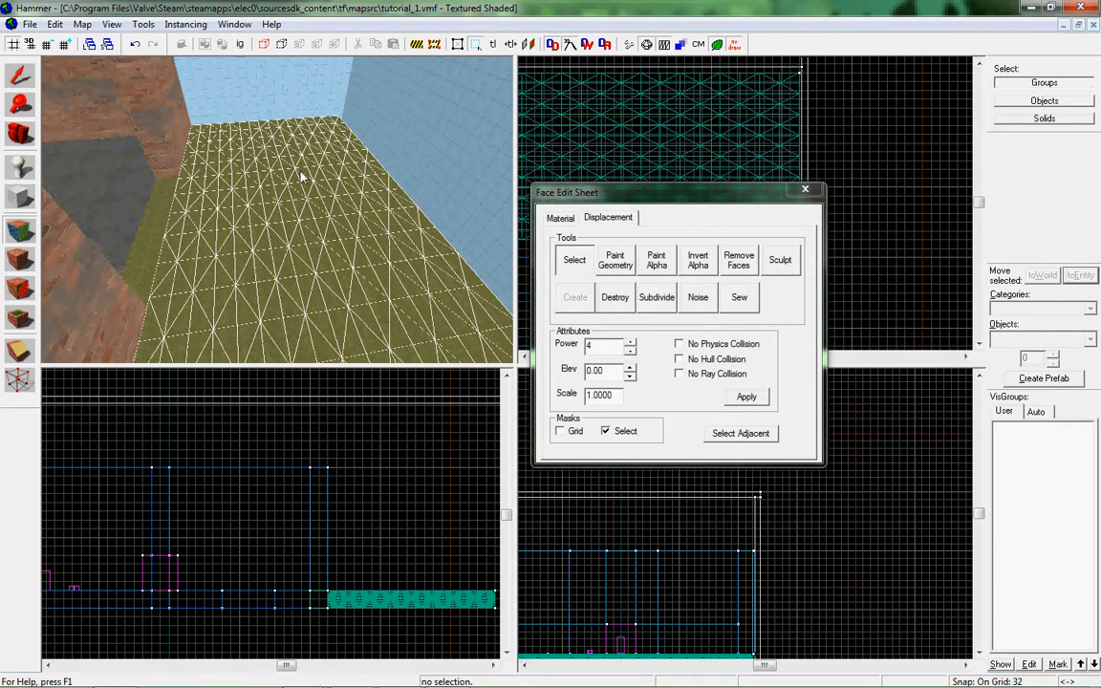
pyautogui.click(623, 260)
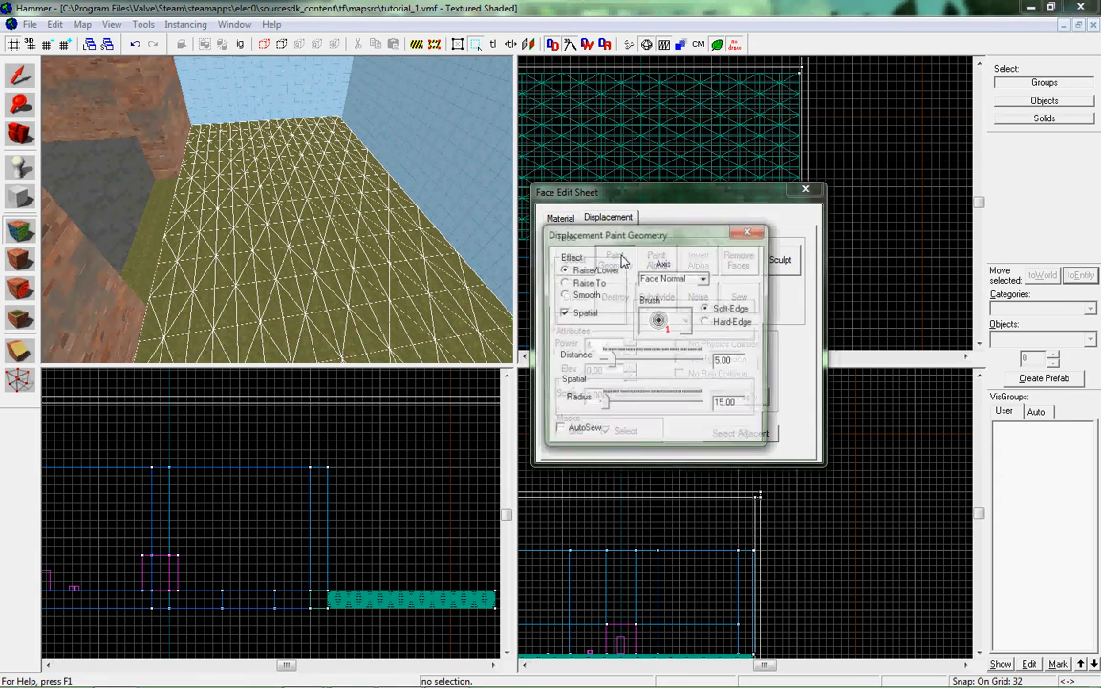
pyautogui.moveTo(615, 365)
pyautogui.mouseDown()
pyautogui.moveTo(695, 365)
pyautogui.moveTo(638, 371)
pyautogui.moveTo(659, 405)
pyautogui.moveTo(623, 412)
pyautogui.mouseUp()
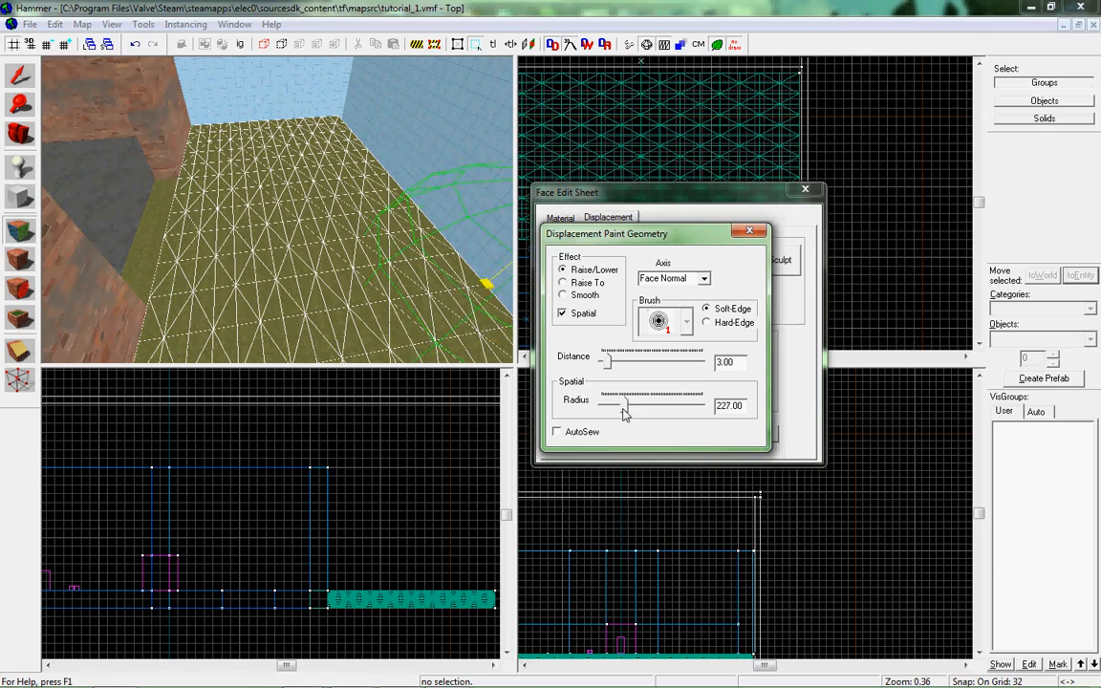
pyautogui.moveTo(262, 212)
pyautogui.mouseDown()
pyautogui.moveTo(373, 203)
pyautogui.moveTo(214, 216)
pyautogui.moveTo(371, 162)
pyautogui.moveTo(320, 220)
pyautogui.moveTo(437, 197)
pyautogui.moveTo(221, 133)
pyautogui.moveTo(319, 196)
pyautogui.moveTo(459, 243)
pyautogui.moveTo(363, 162)
pyautogui.moveTo(113, 167)
pyautogui.moveTo(296, 153)
pyautogui.mouseUp()
pyautogui.press('z')
pyautogui.press('w')
pyautogui.press('z')
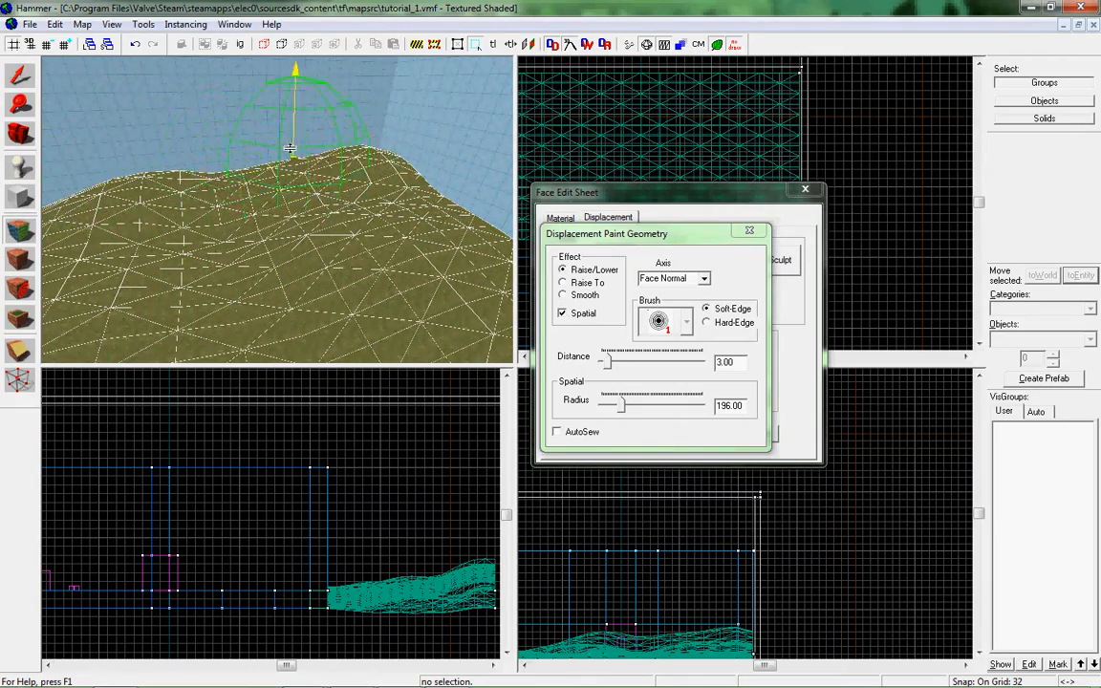
# Try a Paint Geometry stroke along the X-Axis on the grass displacement and undo it.
pyautogui.press('z')
pyautogui.press('z')
pyautogui.moveTo(296, 181)
pyautogui.mouseDown(button='right')
pyautogui.moveTo(289, 165)
pyautogui.moveTo(246, 172)
pyautogui.moveTo(295, 234)
pyautogui.moveTo(253, 234)
pyautogui.mouseUp(button='right')
pyautogui.click(686, 327)
pyautogui.click(704, 278)
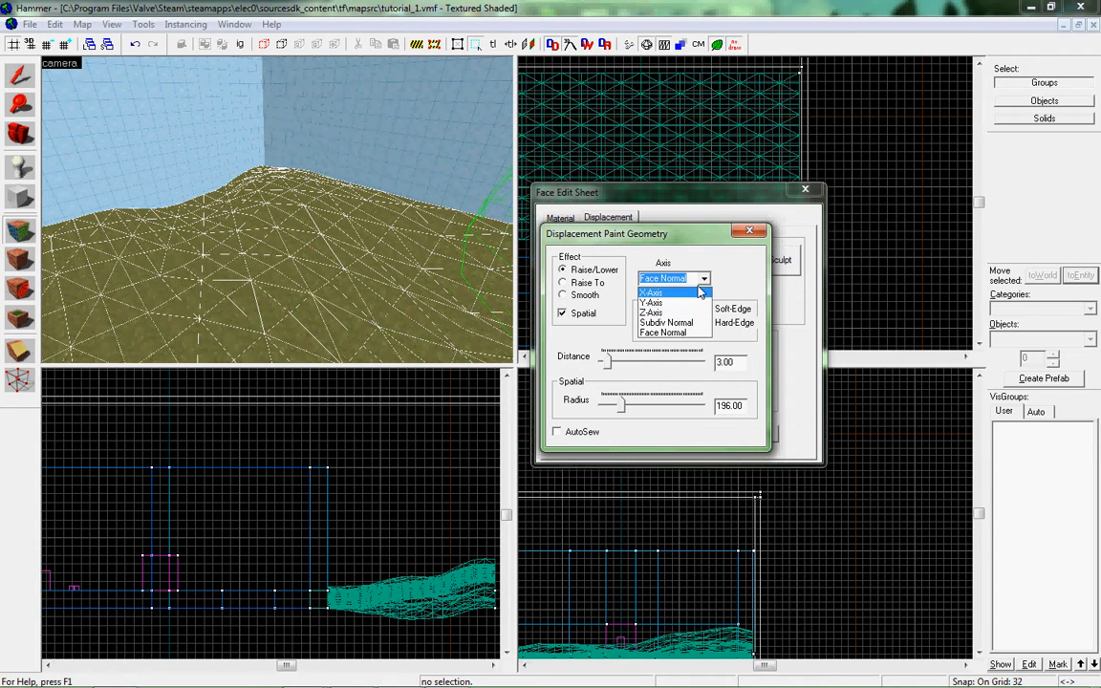
pyautogui.click(690, 335)
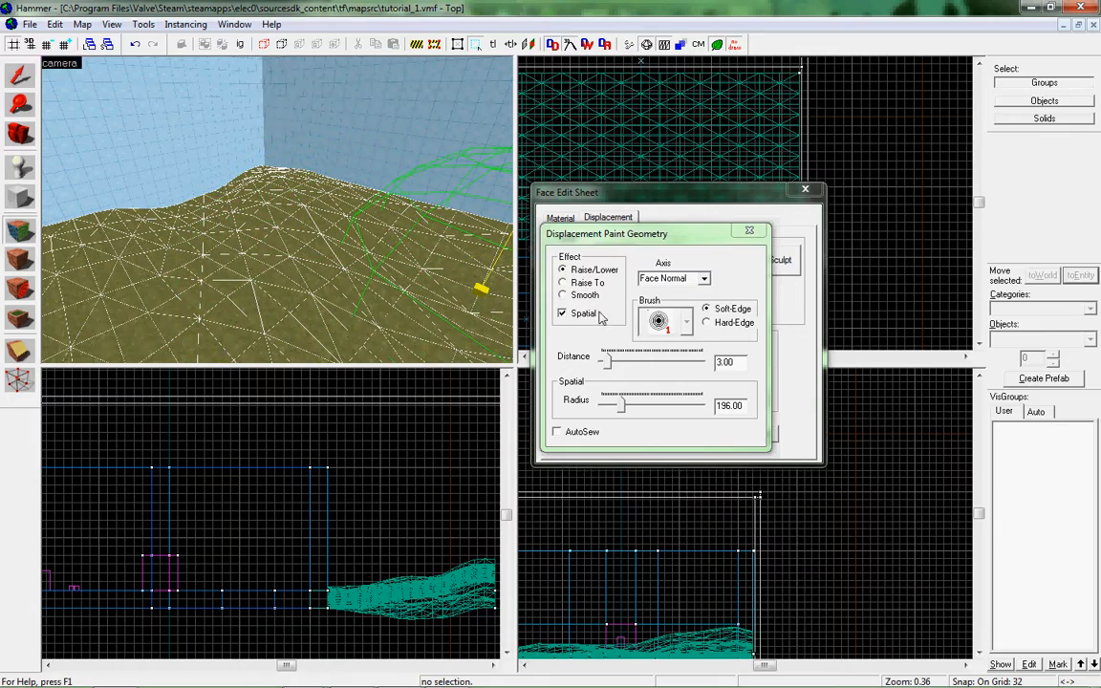
pyautogui.click(702, 278)
pyautogui.click(694, 291)
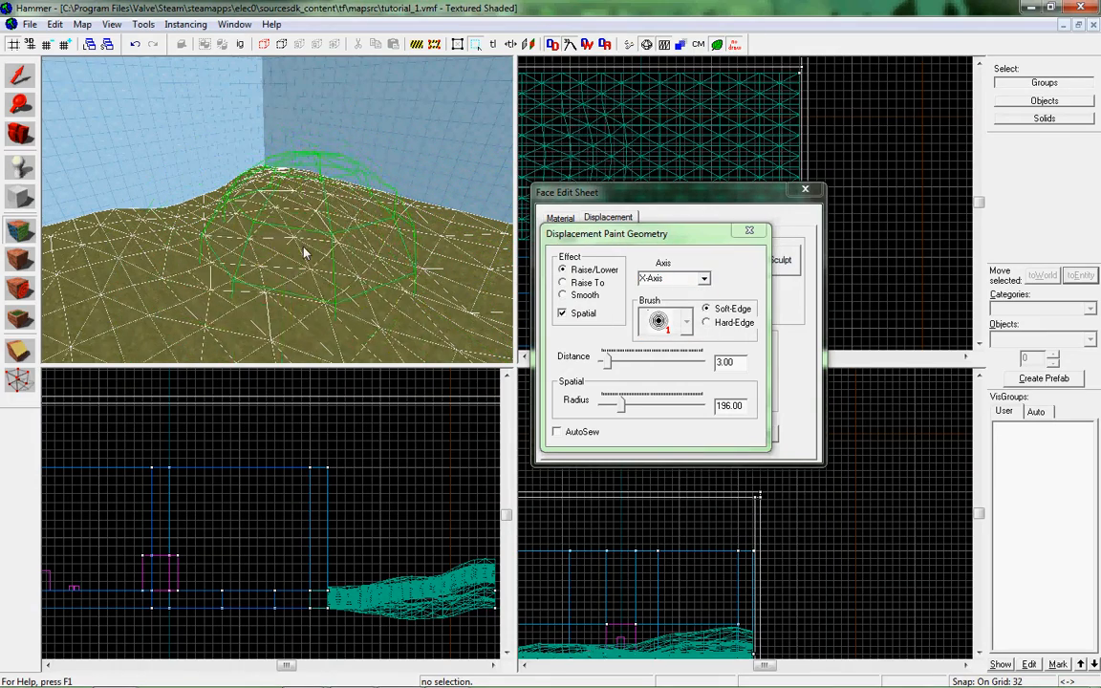
pyautogui.moveTo(415, 287)
pyautogui.mouseDown()
pyautogui.moveTo(164, 284)
pyautogui.moveTo(309, 260)
pyautogui.mouseUp()
pyautogui.hotkey('ctrl', 'z')
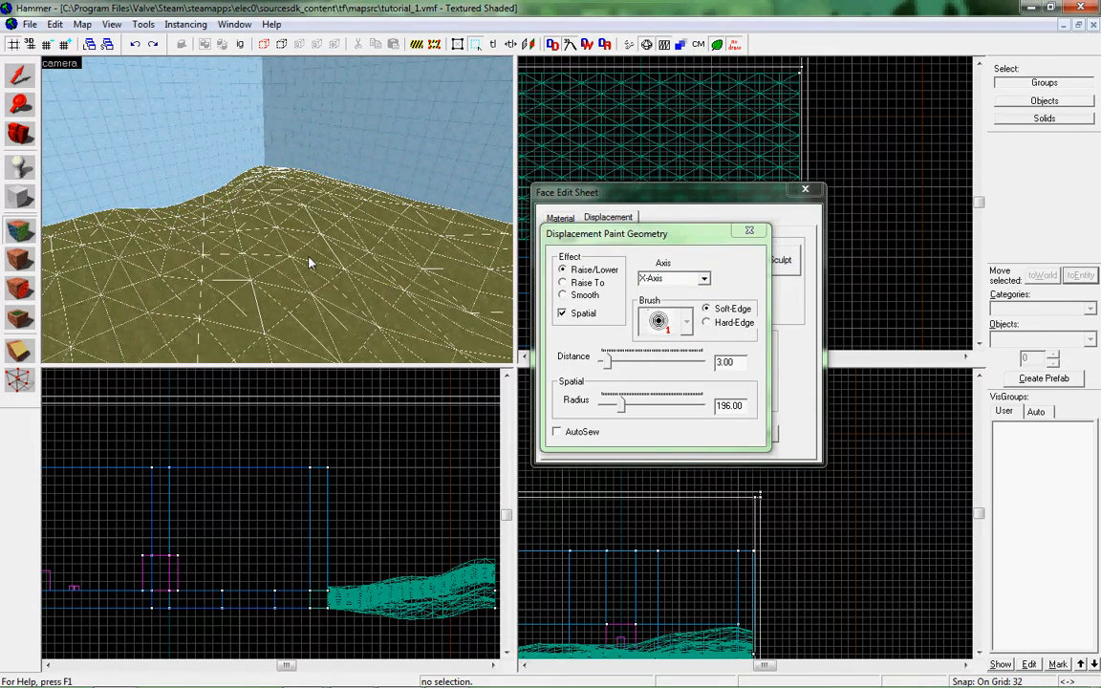
# Try the Subdiv Normal paint axis over the hills and set the axis back to Face Normal.
pyautogui.click(697, 277)
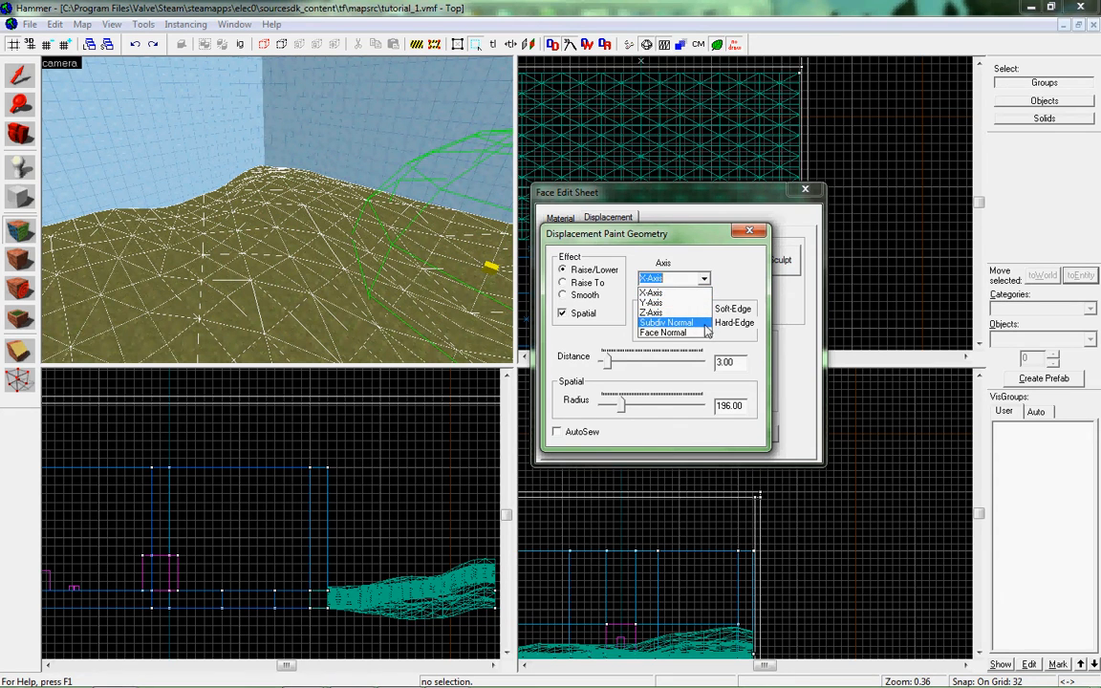
pyautogui.click(705, 323)
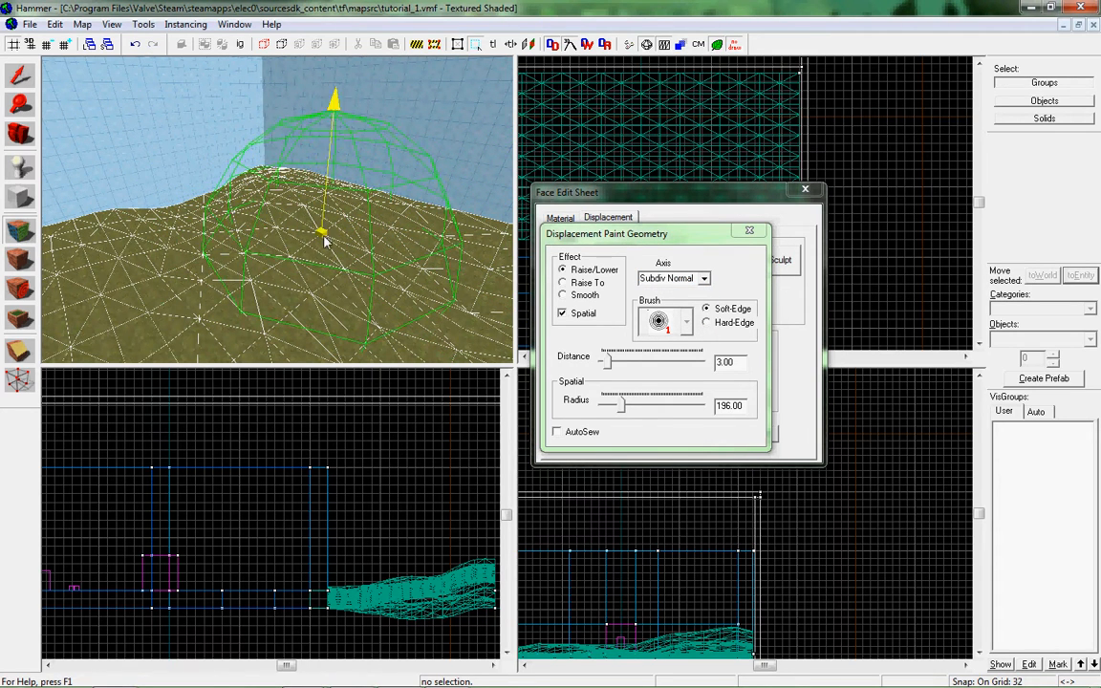
pyautogui.click(704, 278)
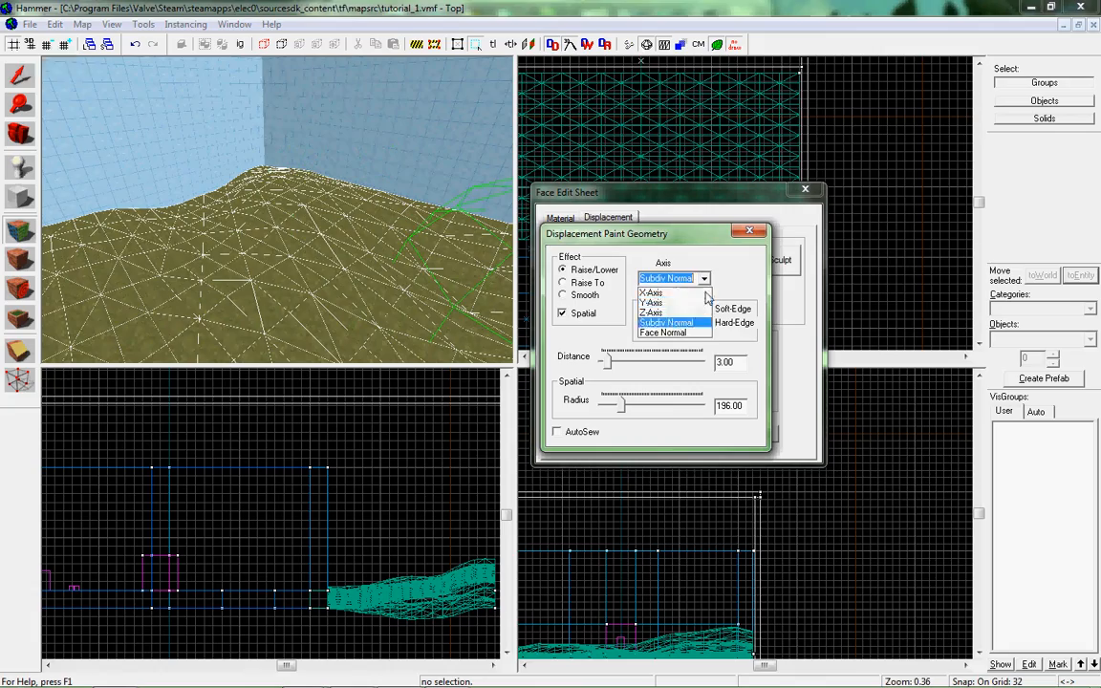
pyautogui.click(678, 338)
# Raise a tall, steep peak at the far end of the grass displacement along Face Normal and lower it again.
pyautogui.press('z')
pyautogui.press('z')
pyautogui.moveTo(167, 197)
pyautogui.mouseDown()
pyautogui.moveTo(293, 160)
pyautogui.moveTo(130, 116)
pyautogui.moveTo(186, 67)
pyautogui.moveTo(143, 84)
pyautogui.mouseUp()
pyautogui.press('z')
pyautogui.press('z')
pyautogui.moveTo(277, 209)
pyautogui.mouseDown()
pyautogui.moveTo(327, 202)
pyautogui.moveTo(300, 189)
pyautogui.moveTo(274, 144)
pyautogui.moveTo(275, 112)
pyautogui.moveTo(308, 101)
pyautogui.mouseUp()
pyautogui.press('z')
pyautogui.press('w')
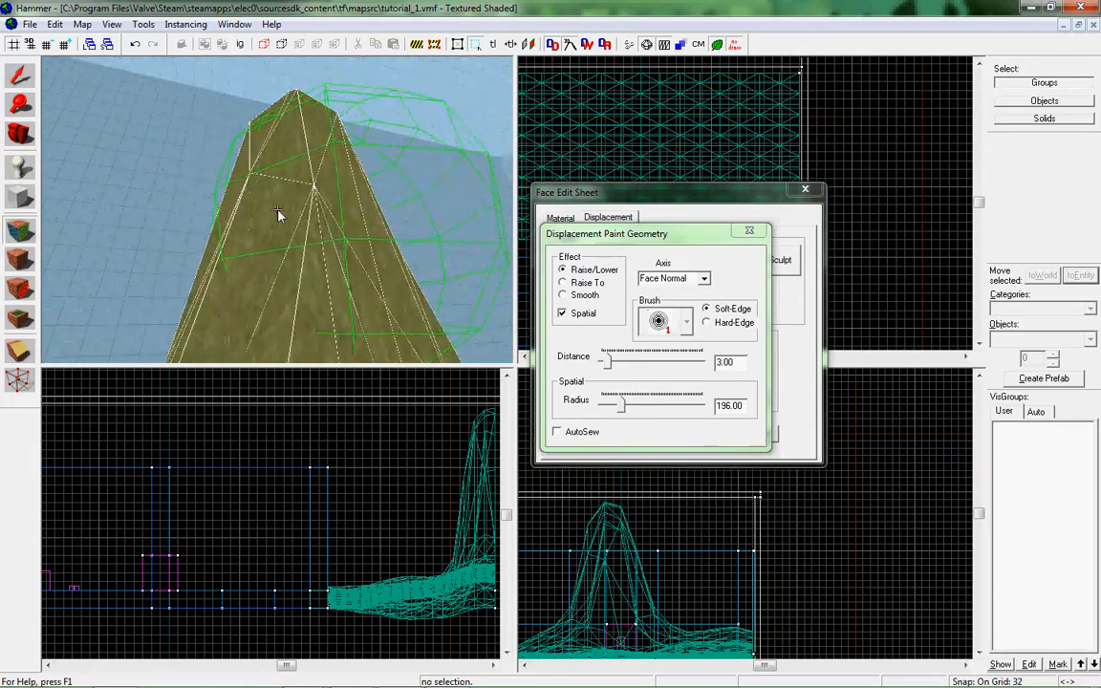
pyautogui.press('s')
# Paint uneven low hills along the far edge of the grass displacement, with distance 3 and spatial radius 196.
pyautogui.press('z')
pyautogui.moveTo(260, 145)
pyautogui.mouseDown(button='right')
pyautogui.moveTo(285, 177)
pyautogui.moveTo(233, 221)
pyautogui.moveTo(301, 209)
pyautogui.moveTo(239, 256)
pyautogui.moveTo(295, 292)
pyautogui.moveTo(191, 331)
pyautogui.moveTo(203, 330)
pyautogui.mouseUp(button='right')
pyautogui.press('z')
pyautogui.moveTo(187, 186)
pyautogui.mouseDown()
pyautogui.moveTo(160, 228)
pyautogui.moveTo(425, 177)
pyautogui.moveTo(313, 188)
pyautogui.mouseUp()
pyautogui.press('z')
# Raise the side of the grass displacement next to the outer brick wall into a gentle slope.
pyautogui.press('z')
pyautogui.moveTo(359, 220); pyautogui.dragTo(435, 155)
pyautogui.press('z')
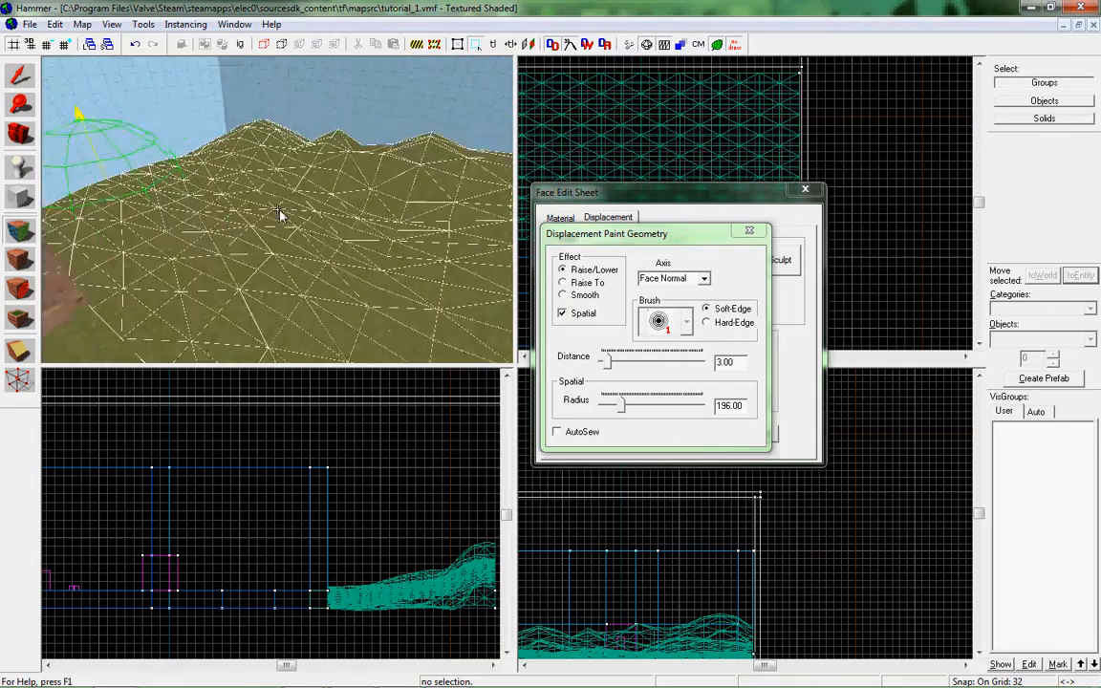
pyautogui.press('z')
pyautogui.moveTo(343, 188)
pyautogui.mouseDown()
pyautogui.moveTo(159, 150)
pyautogui.moveTo(214, 191)
pyautogui.mouseUp()
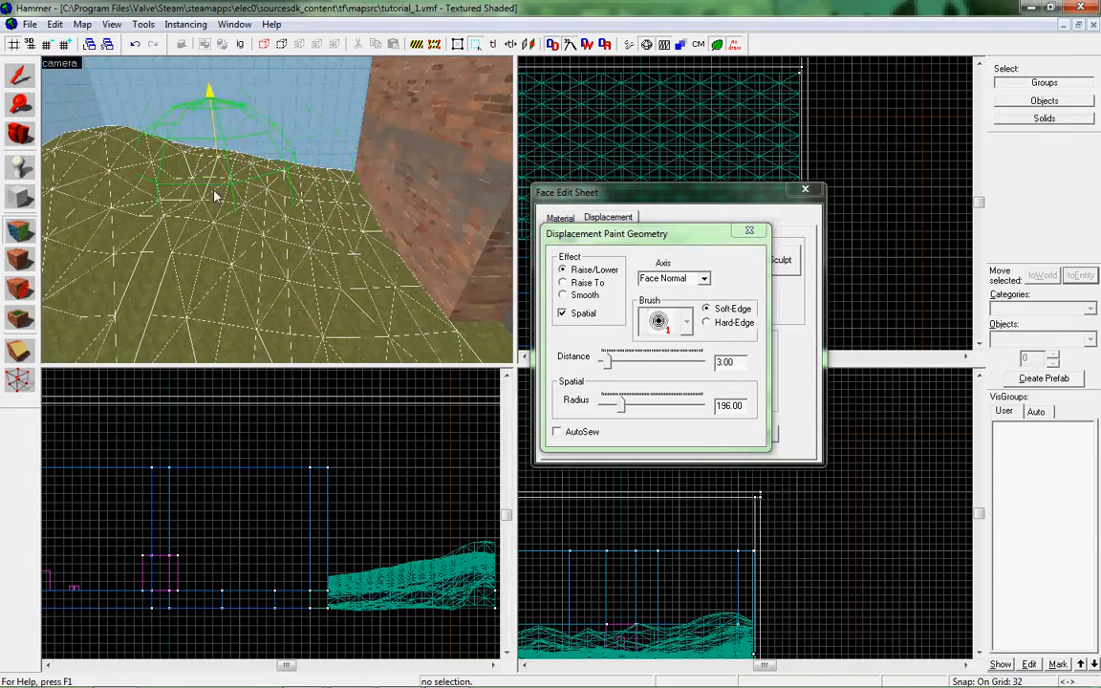
pyautogui.press('z')
pyautogui.press('s')
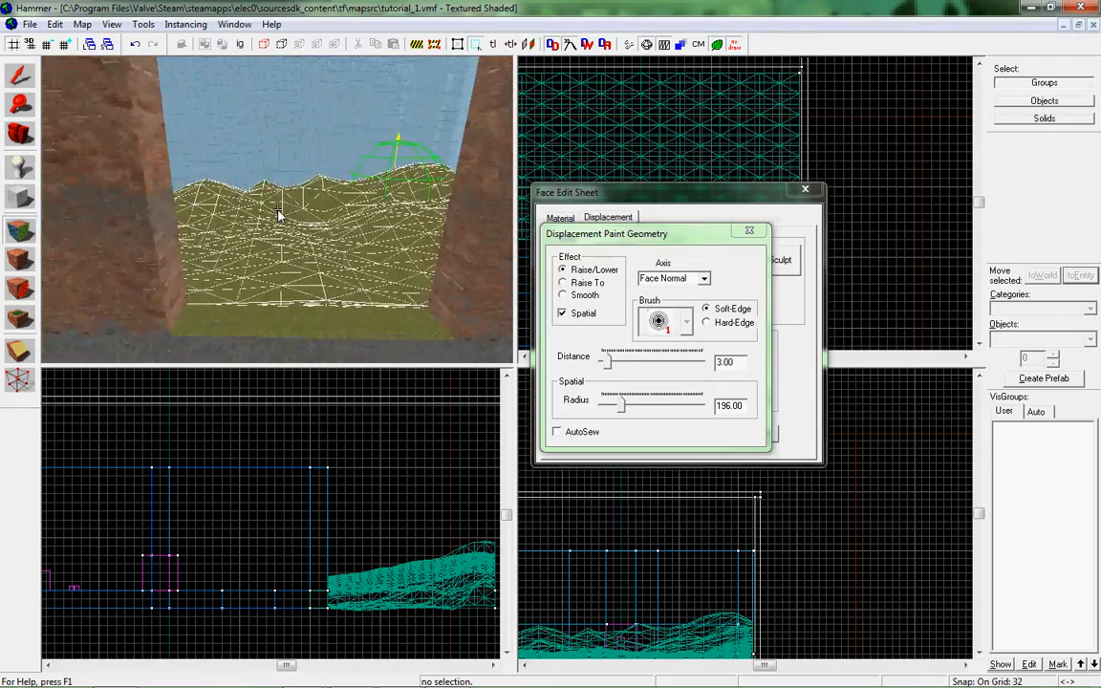
pyautogui.press('w')
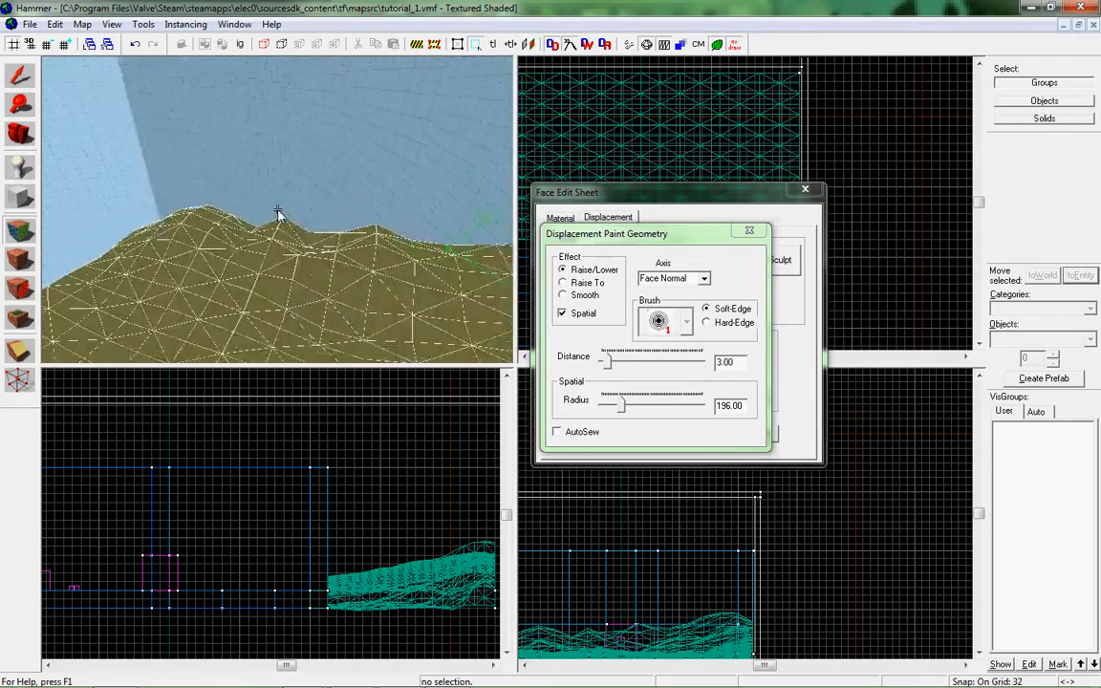
pyautogui.press('z')
# Close Paint Geometry and the Face Edit Sheet, and inspect the finished hills through the wall opening.
pyautogui.click(750, 233)
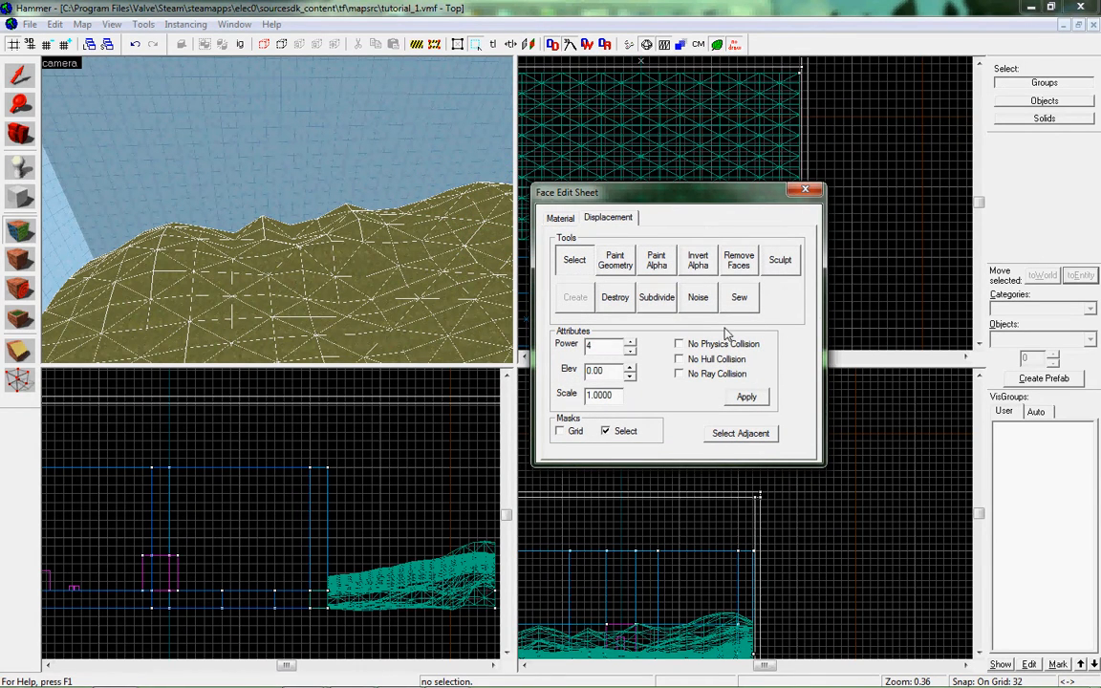
pyautogui.click(816, 190)
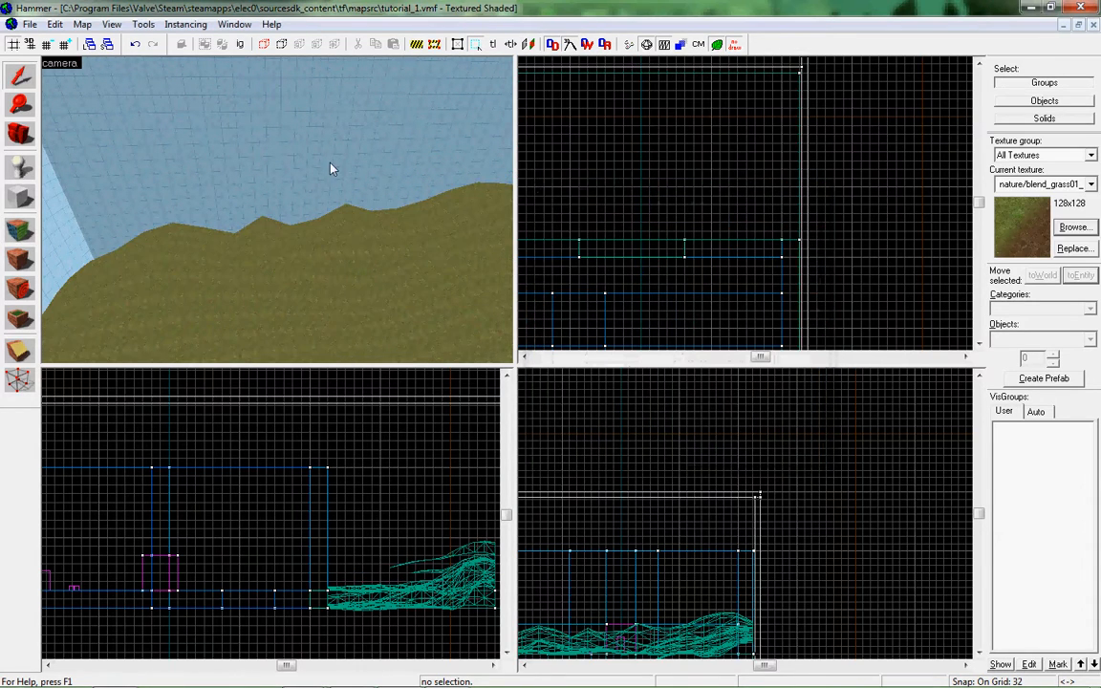
pyautogui.press('w')
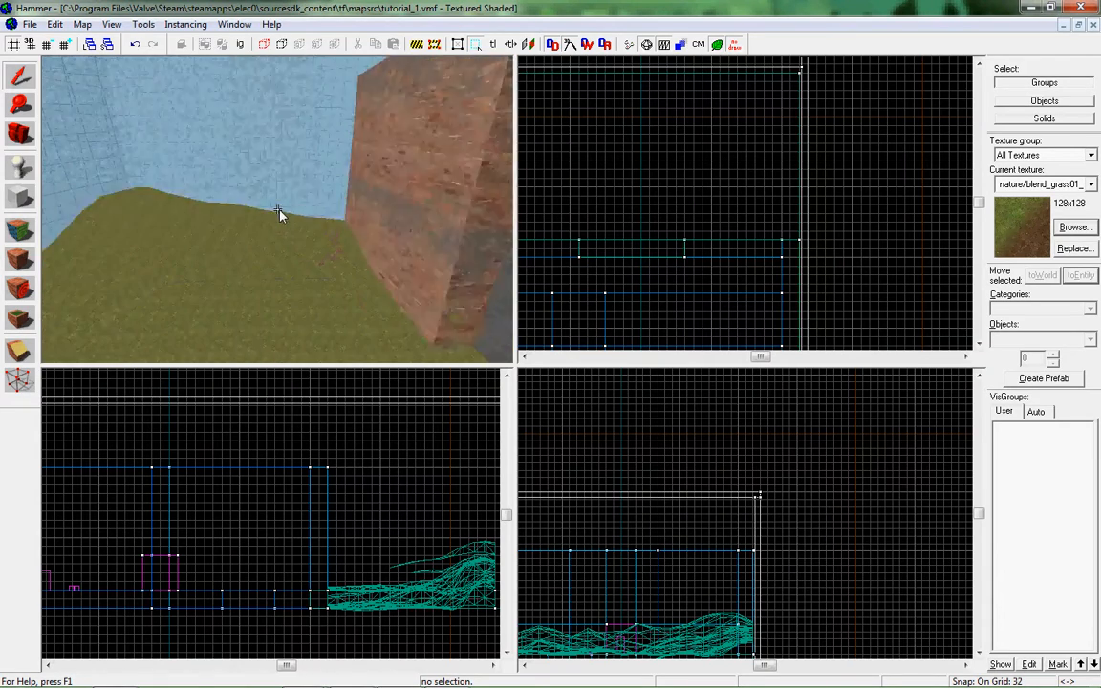
pyautogui.press('d')
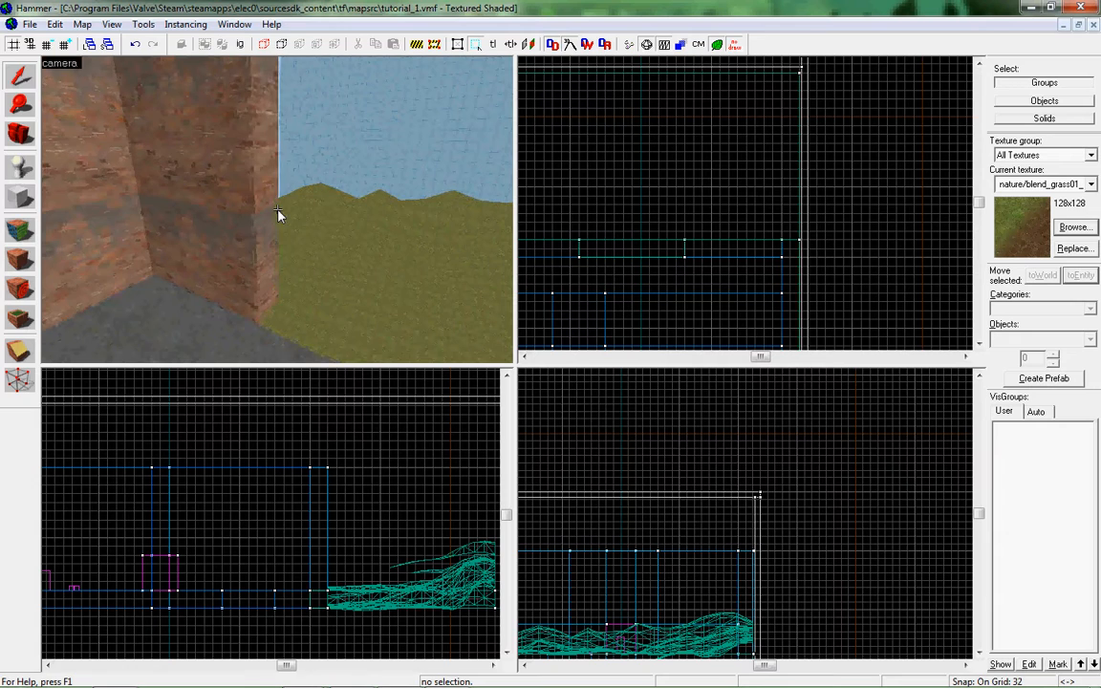
pyautogui.press('d')
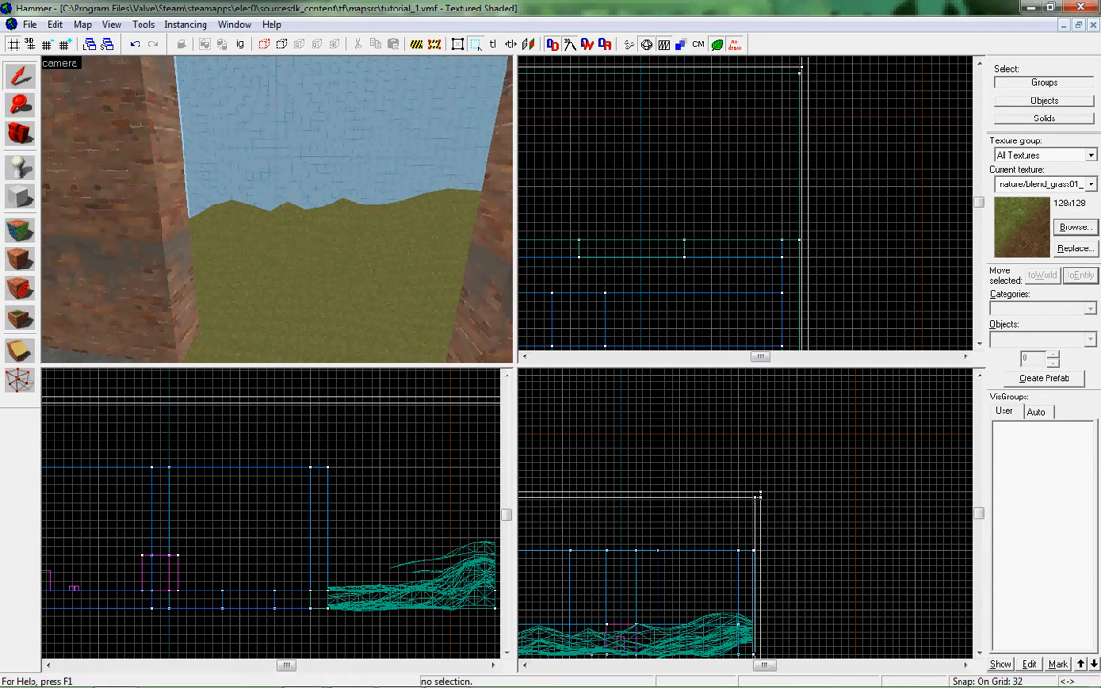